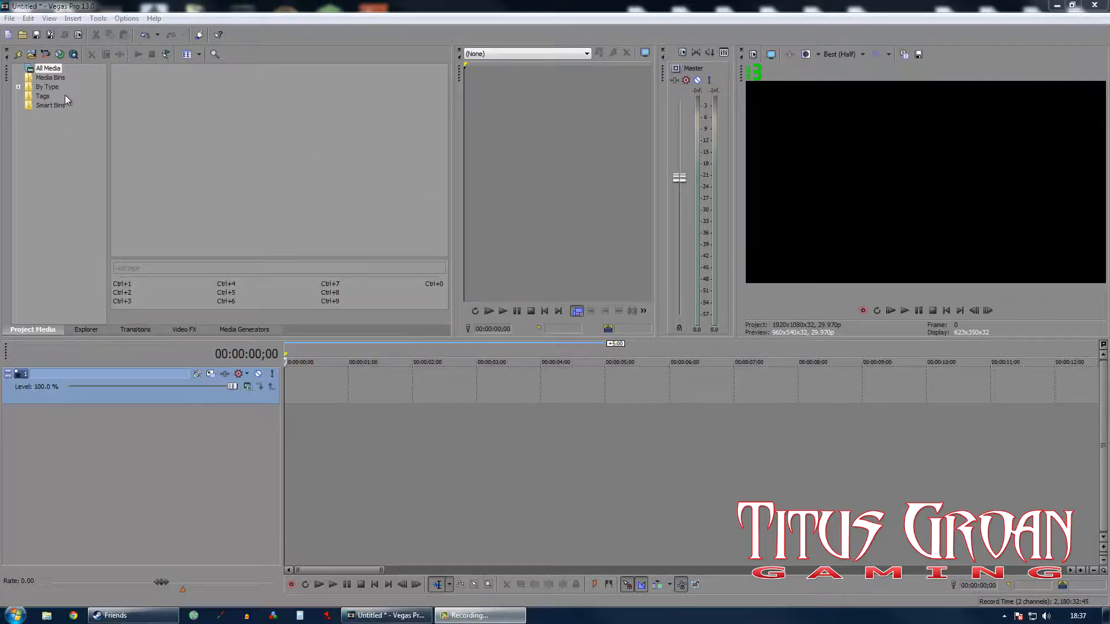
Import Subscribe prev next.png and Titus-Groan-Logo-full.png from the Titus Groan Channel folder into the project media.
{"action": "left_click", "coordinate": [33, 54]}
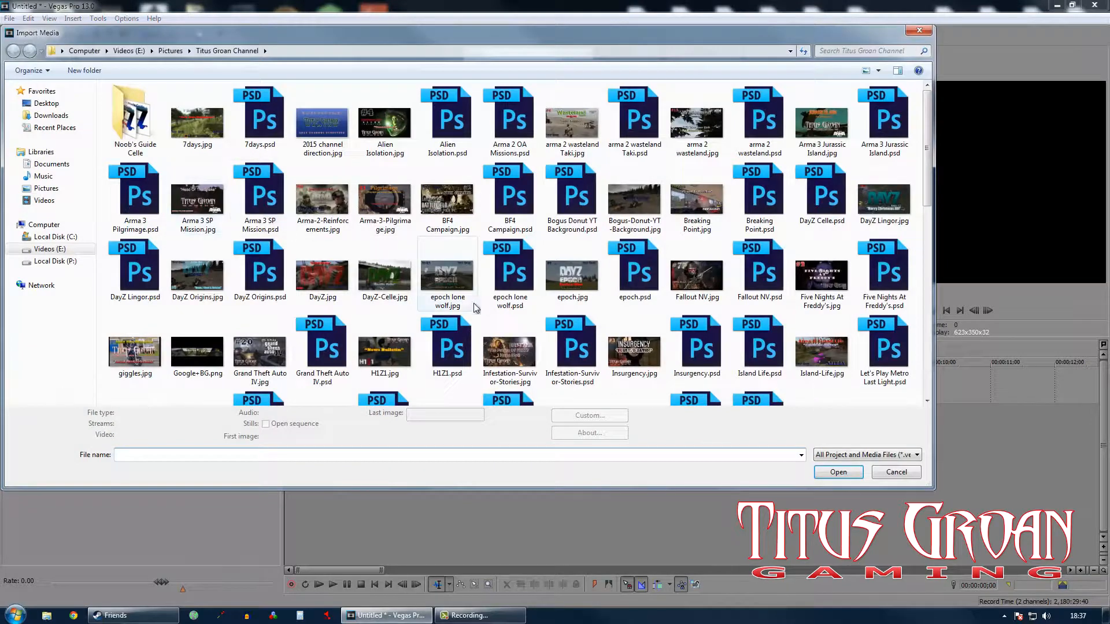
{"action": "scroll", "coordinate": [458, 307], "scroll_direction": "down", "scroll_amount": 15}
{"action": "left_click", "coordinate": [155, 284]}
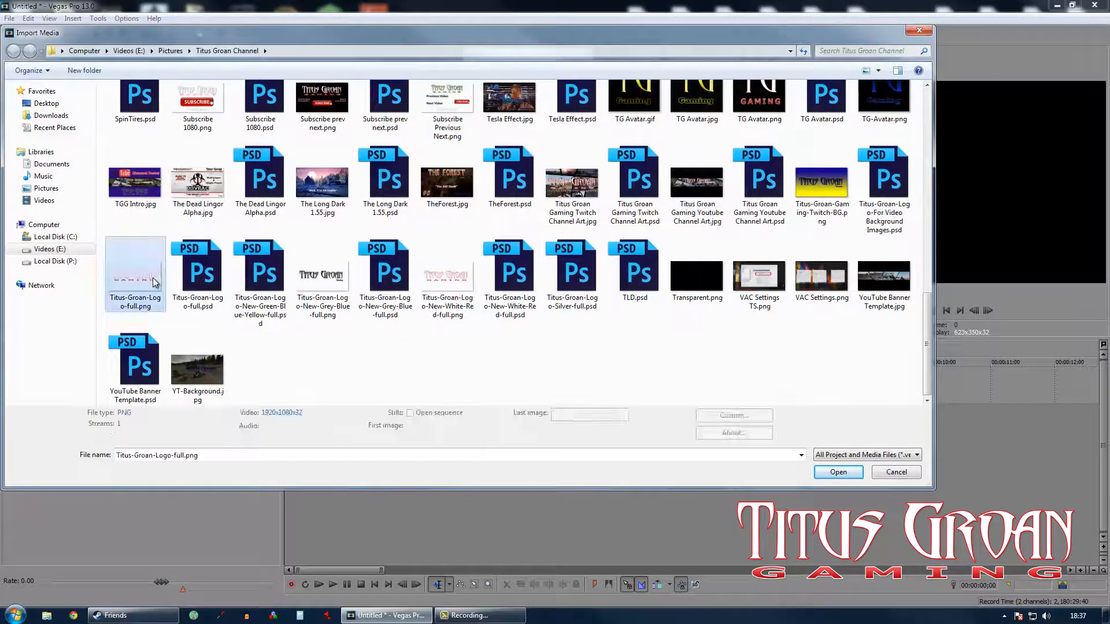
{"action": "left_click", "coordinate": [331, 109], "text": "ctrl"}
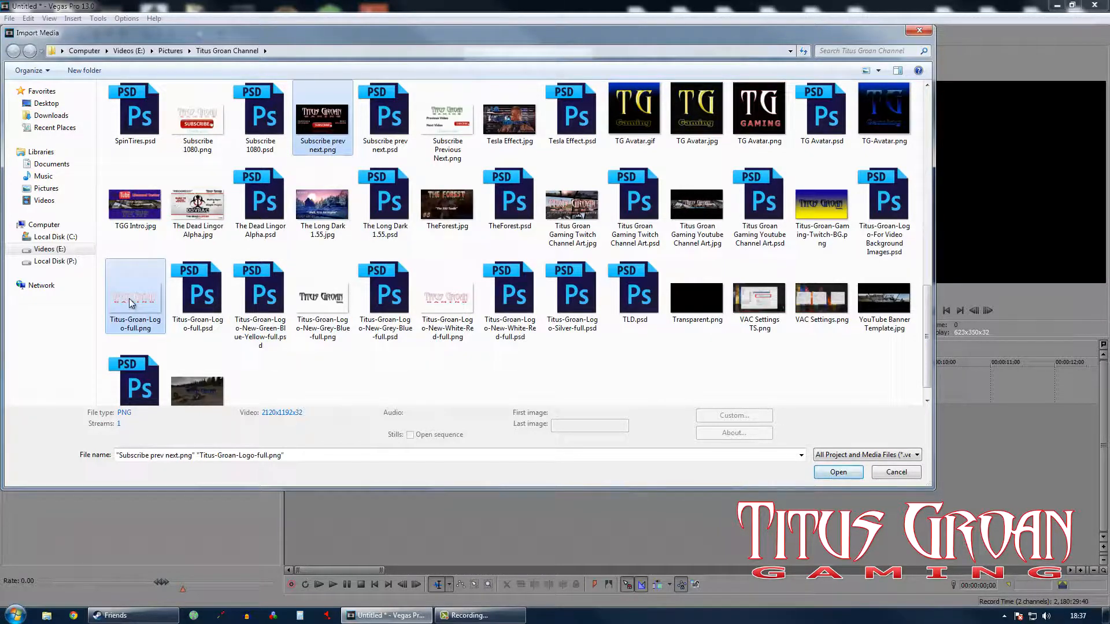
{"action": "left_click", "coordinate": [838, 471]}
Place Titus-Groan-Logo-full.png at the start of the video track and extend the event to about 8 seconds.
{"action": "left_click", "coordinate": [210, 179]}
{"action": "left_click_drag", "start_coordinate": [219, 91], "coordinate": [290, 372]}
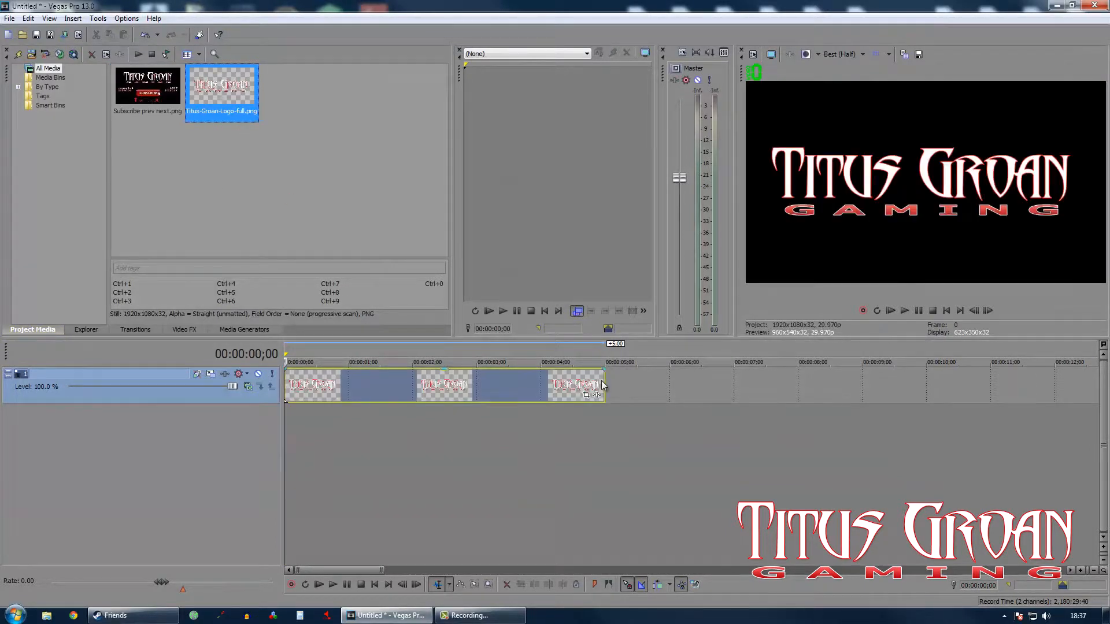
{"action": "left_click_drag", "start_coordinate": [602, 381], "coordinate": [798, 384]}
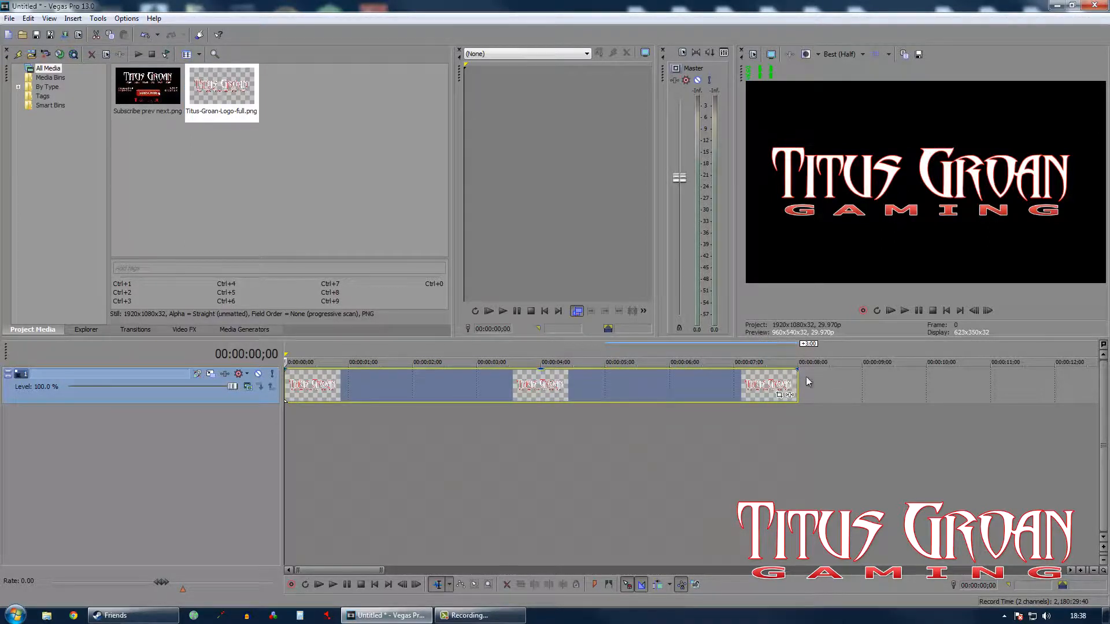
Enable a mask in the logo event's Pan/Crop and draw a narrow rectangle just before the lettering, centred at about X -22, Y 516.
{"action": "left_click", "coordinate": [780, 396]}
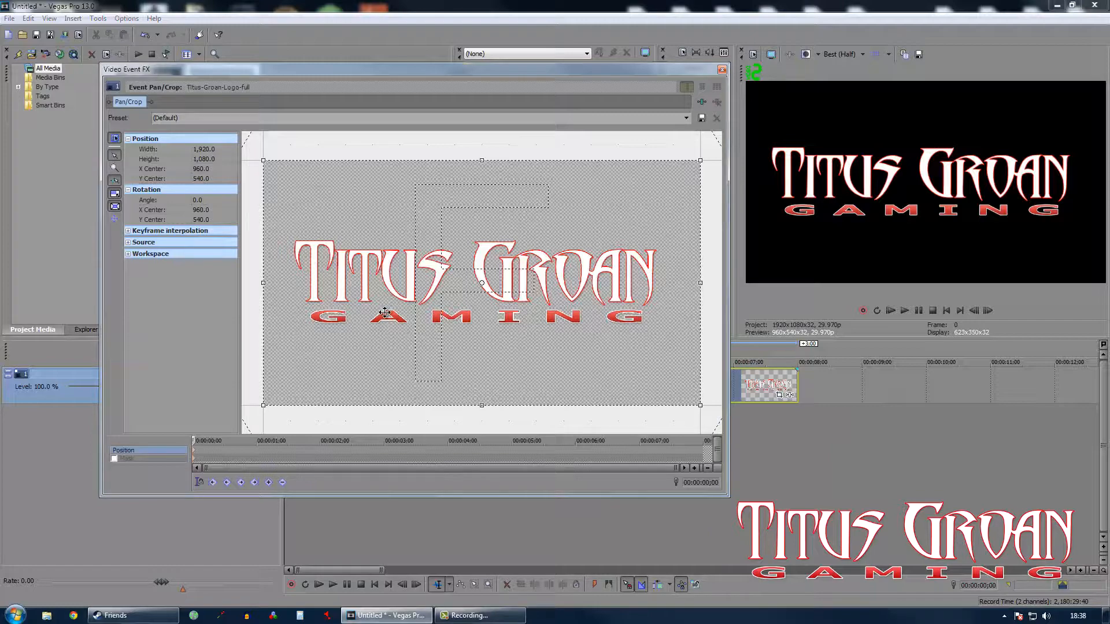
{"action": "scroll", "coordinate": [385, 311], "scroll_direction": "down", "scroll_amount": 3}
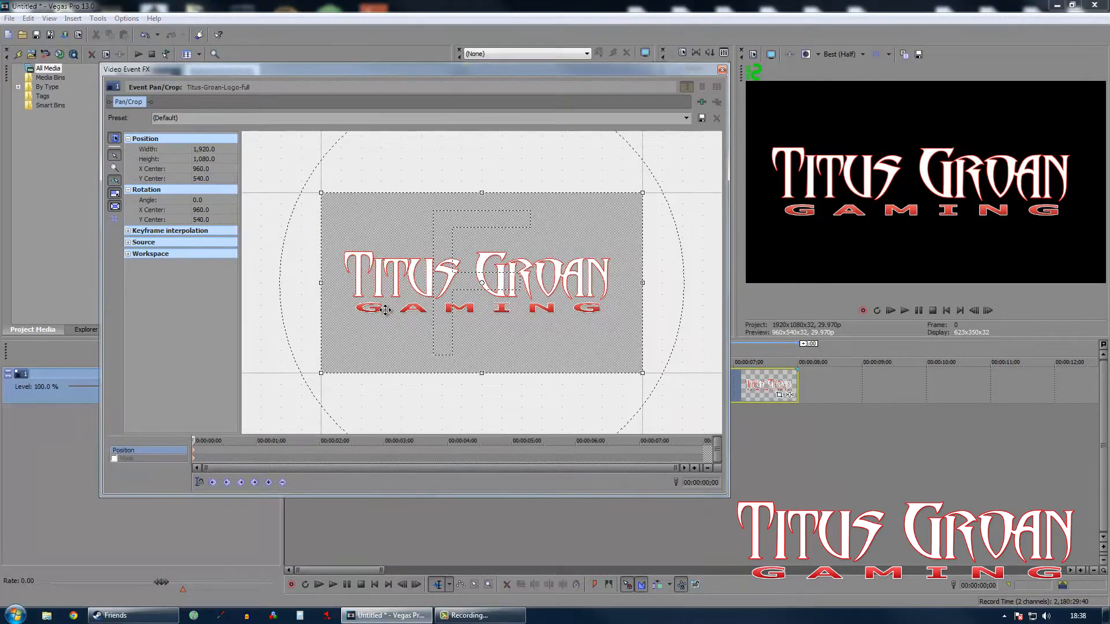
{"action": "left_click", "coordinate": [114, 457]}
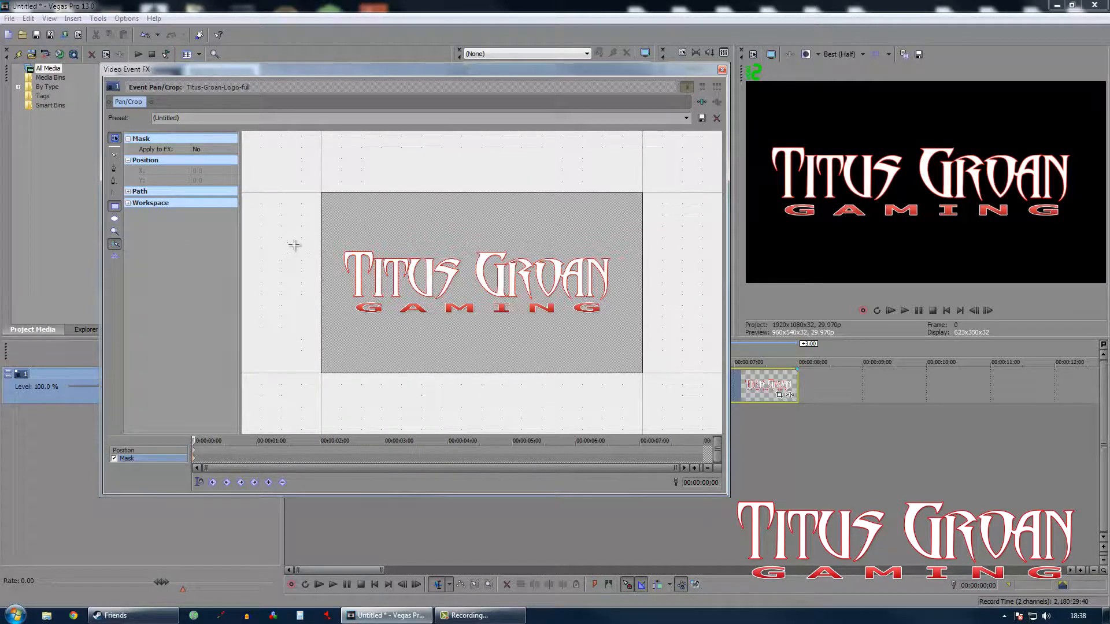
{"action": "left_click_drag", "start_coordinate": [305, 236], "coordinate": [330, 322]}
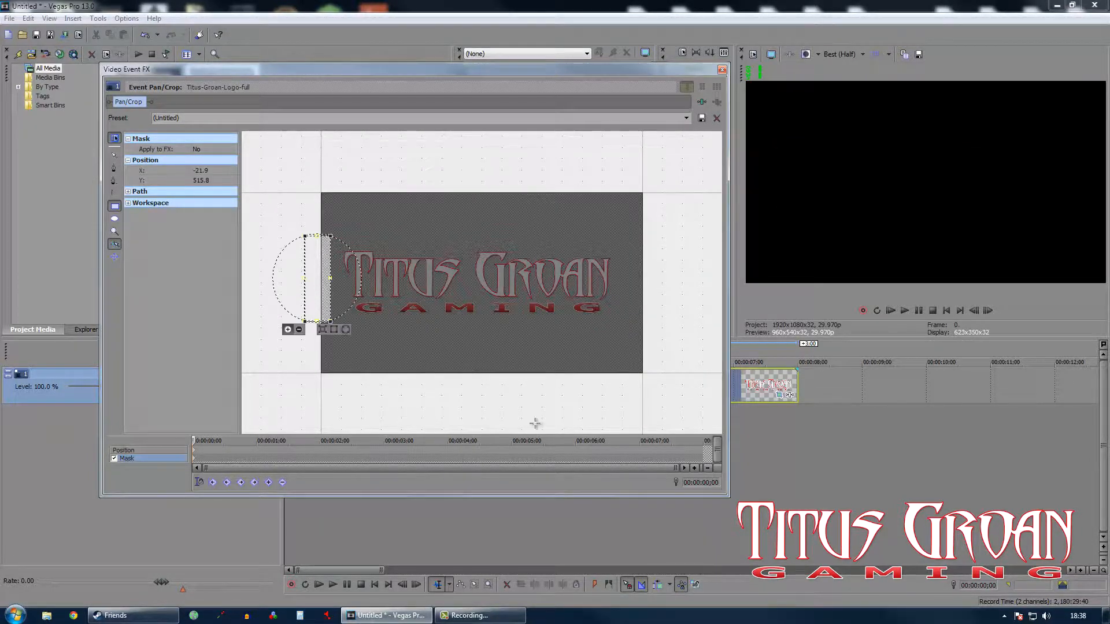
At 00:00:08;00, widen the mask rightward over the whole logo, centred at about X 822, and play back the reveal.
{"action": "left_click", "coordinate": [704, 453]}
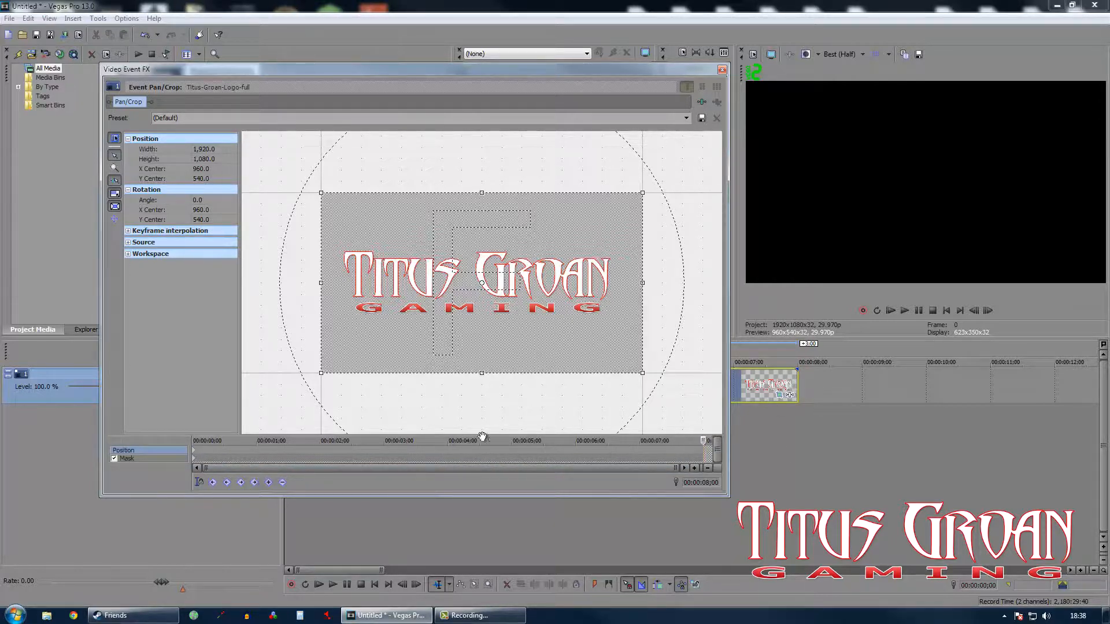
{"action": "left_click", "coordinate": [155, 459]}
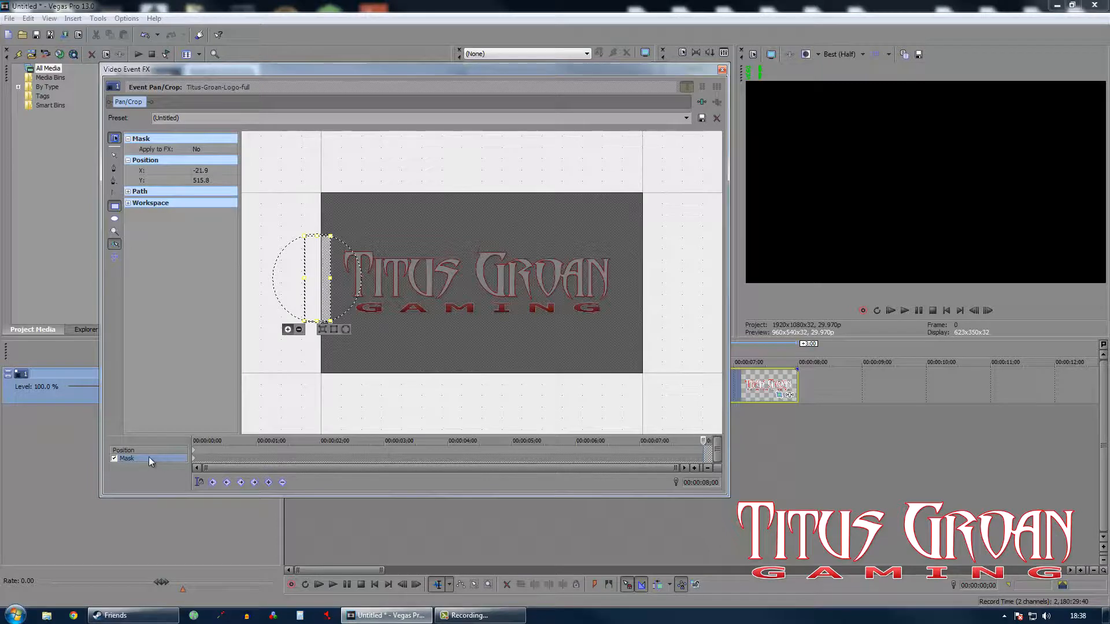
{"action": "left_click_drag", "start_coordinate": [329, 279], "coordinate": [612, 288]}
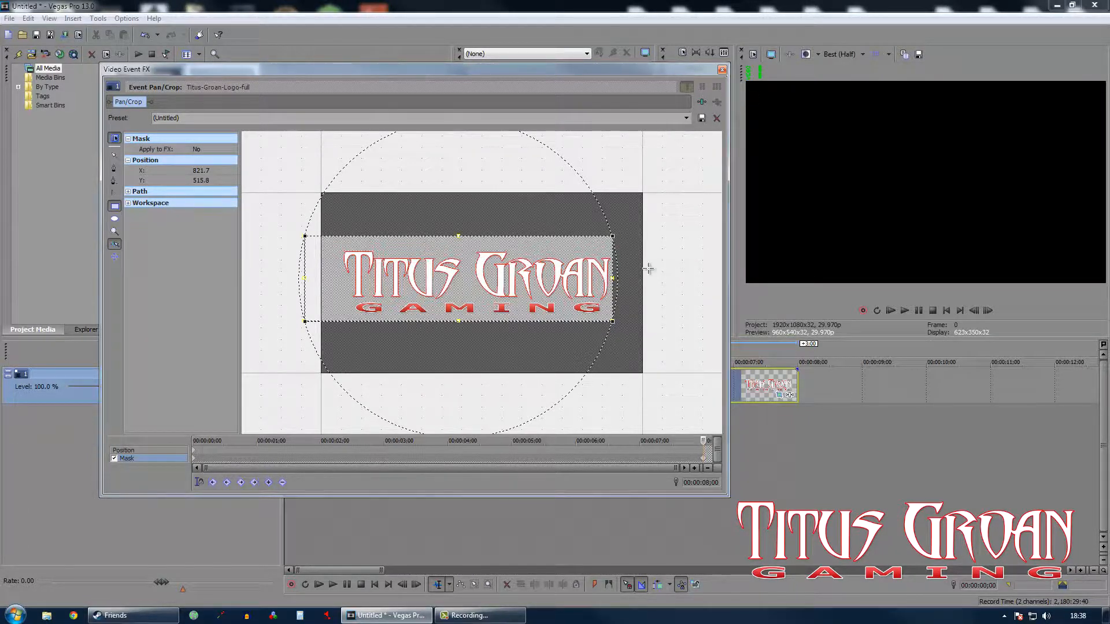
{"action": "left_click", "coordinate": [722, 70]}
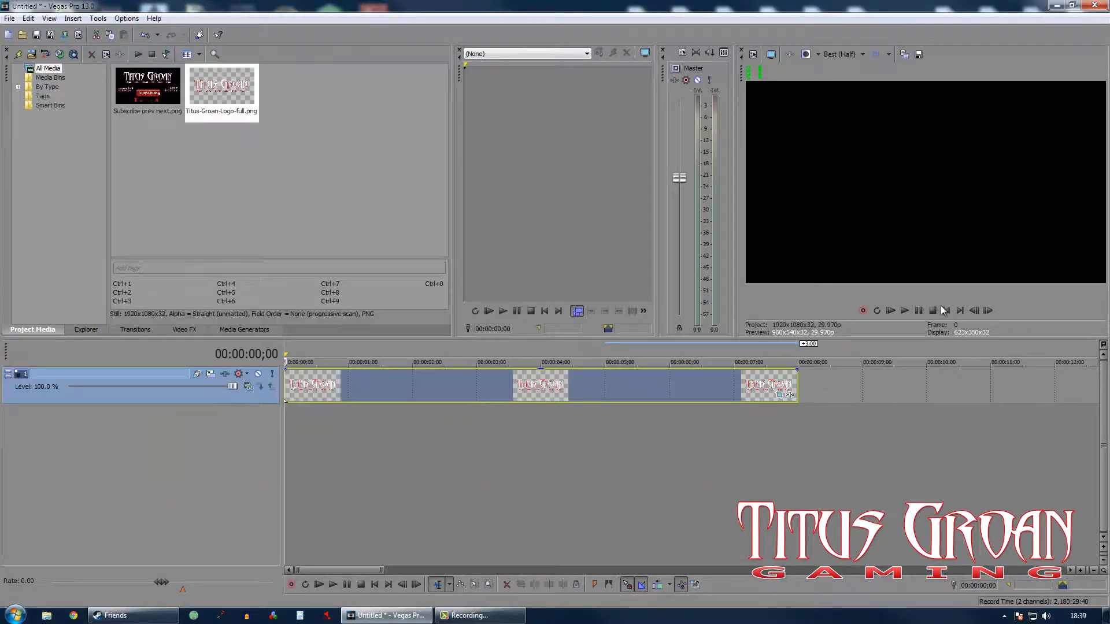
{"action": "left_click", "coordinate": [905, 311]}
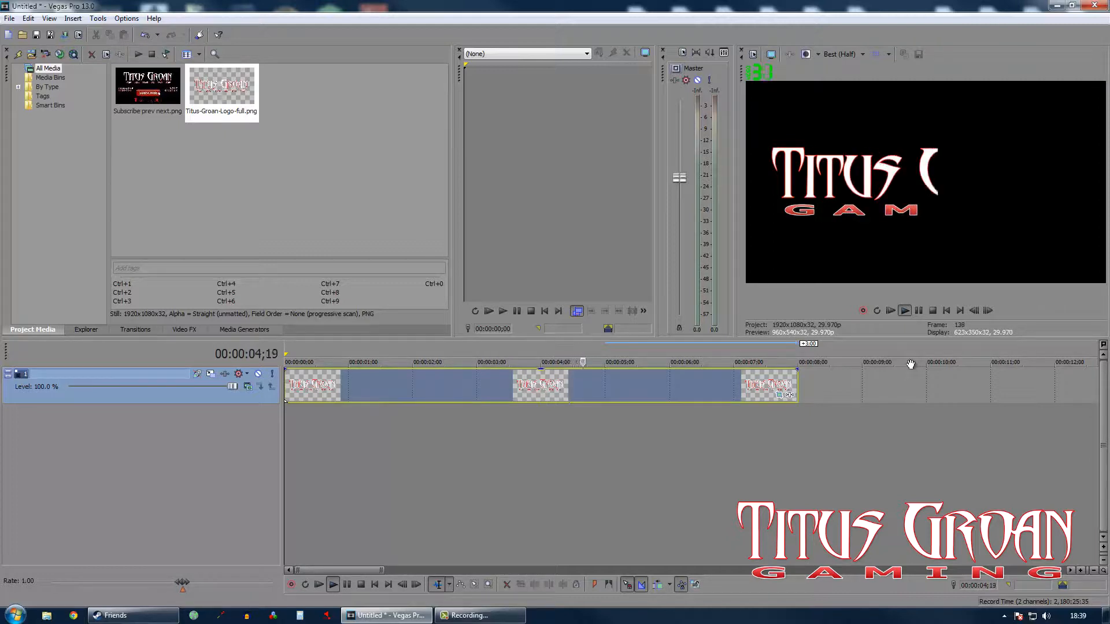
{"action": "left_click", "coordinate": [918, 311]}
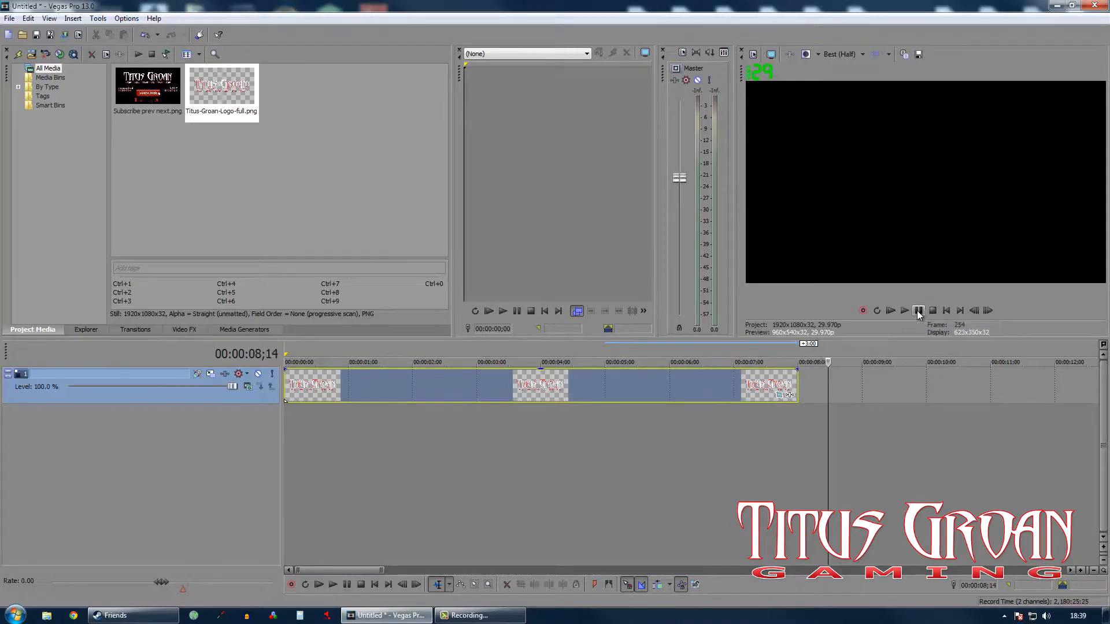
Add a second Titus-Groan-Logo-full.png event directly after the first and enlarge its Pan/Crop frame to 6,480 by 3,645.
{"action": "left_click_drag", "start_coordinate": [225, 97], "coordinate": [807, 370]}
{"action": "scroll", "coordinate": [960, 407], "scroll_direction": "down", "scroll_amount": 3}
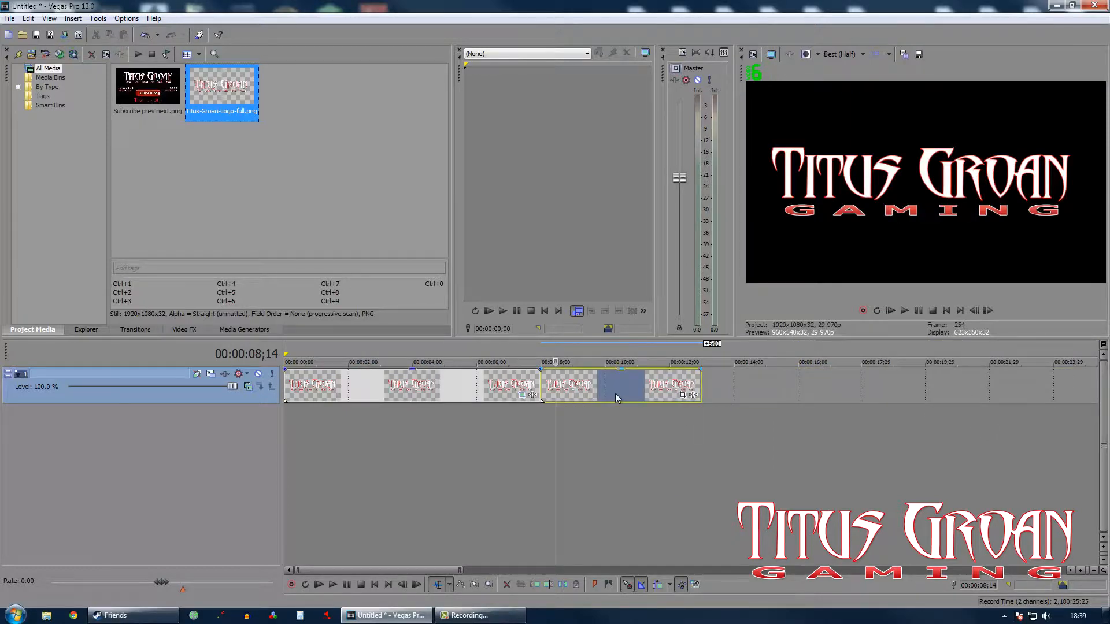
{"action": "left_click", "coordinate": [680, 395]}
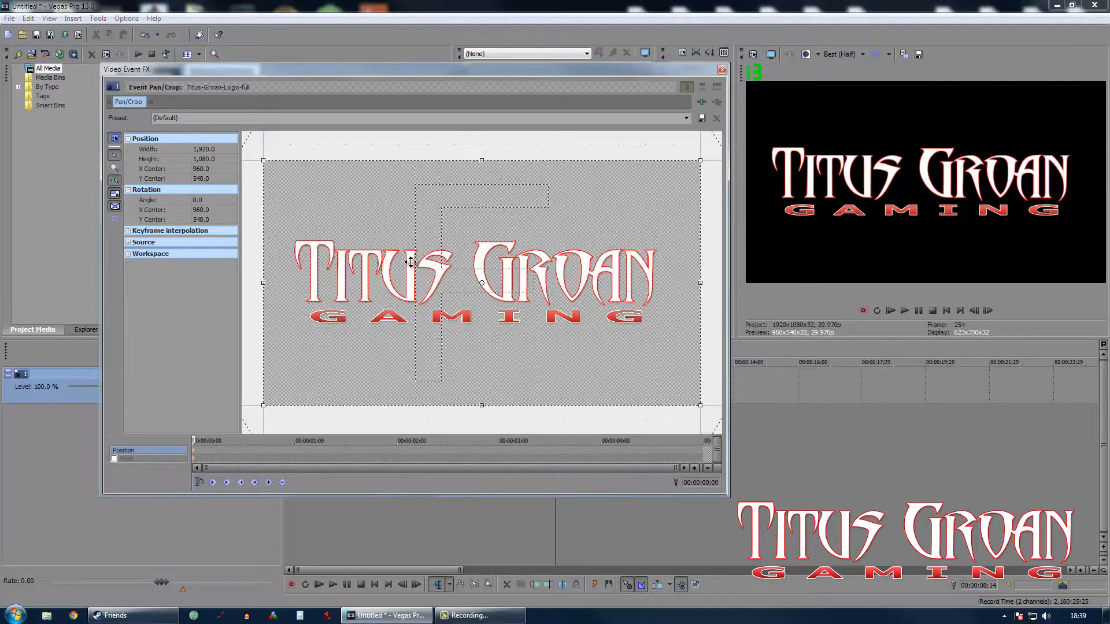
{"action": "scroll", "coordinate": [411, 262], "scroll_direction": "down", "scroll_amount": 4}
{"action": "scroll", "coordinate": [410, 262], "scroll_direction": "down", "scroll_amount": 1}
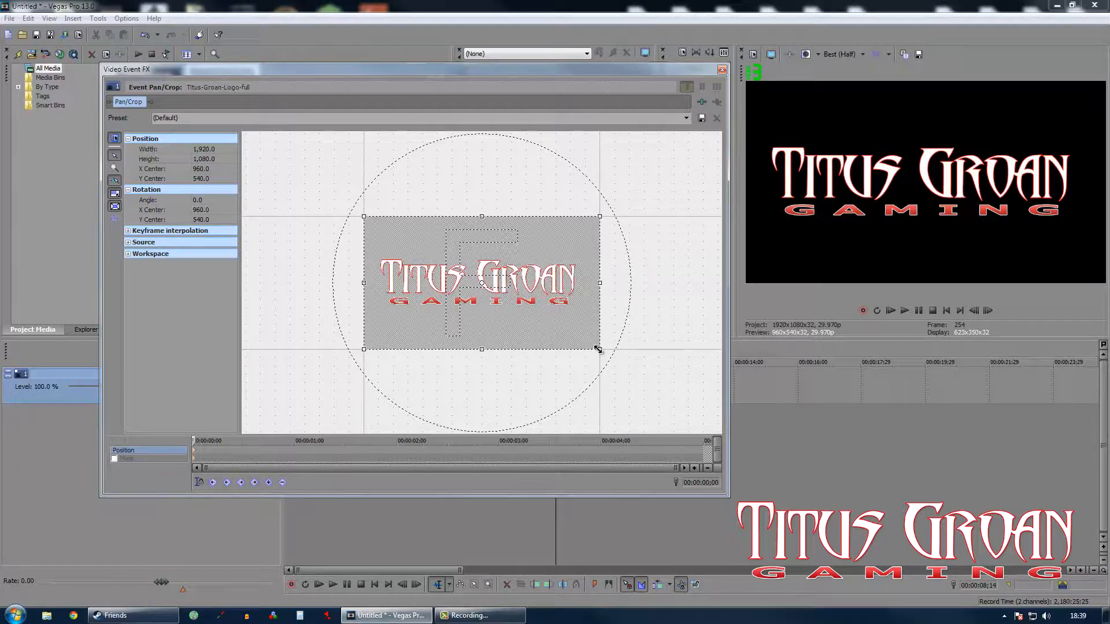
{"action": "left_click_drag", "start_coordinate": [599, 349], "coordinate": [879, 553]}
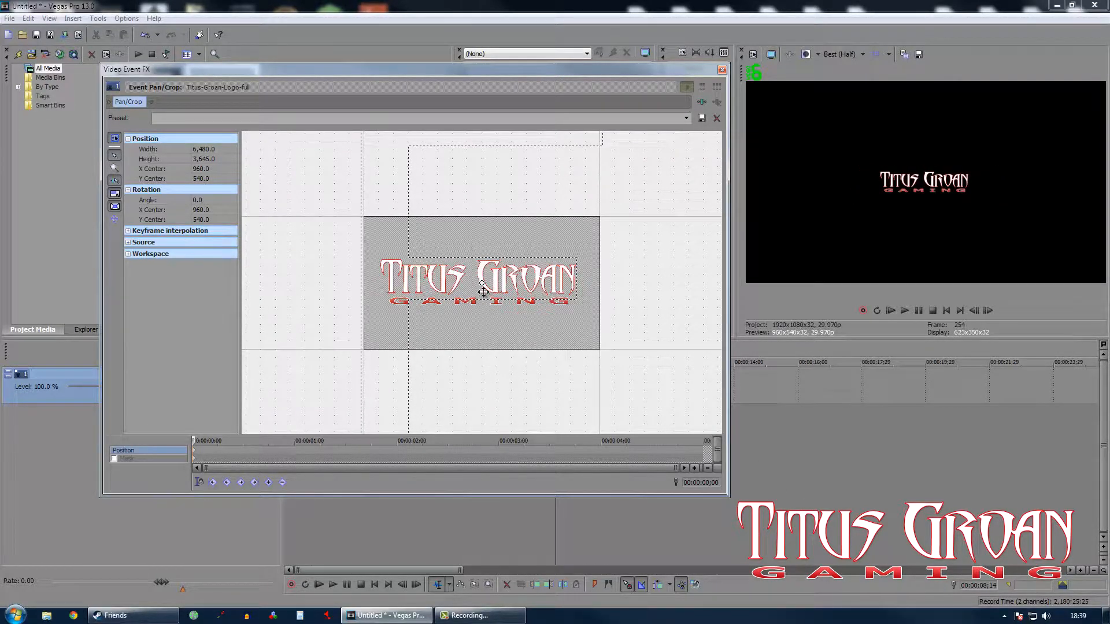
Shift the second event's Pan/Crop frame to centre X -1,080, Y 1,957.5, placing the logo in the upper-right corner, and play back the result.
{"action": "left_click_drag", "start_coordinate": [496, 285], "coordinate": [263, 467]}
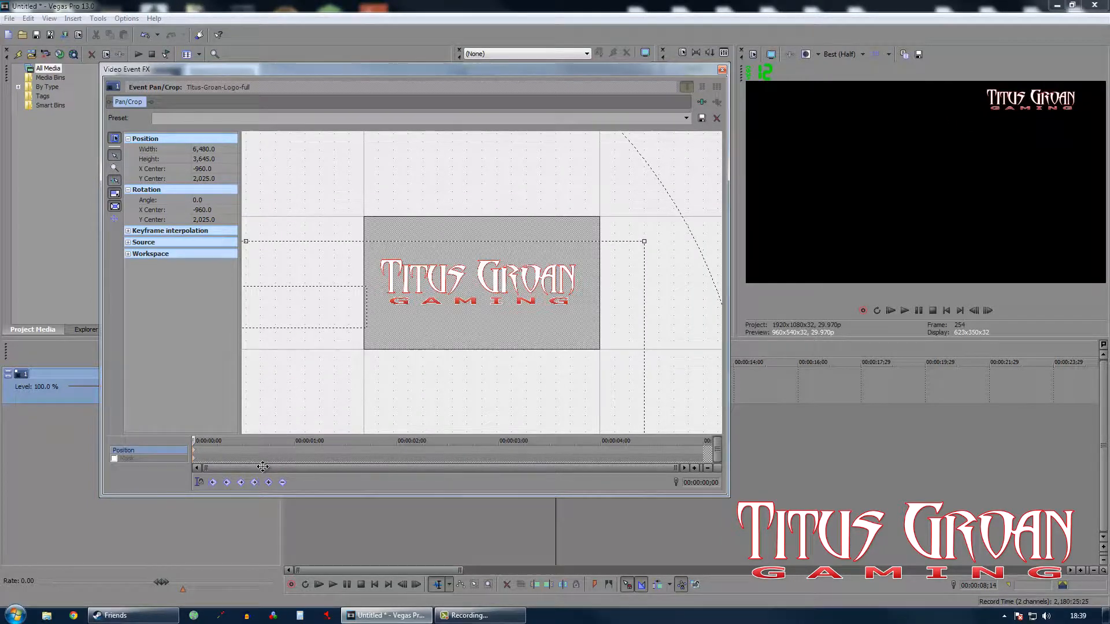
{"action": "mouse_move", "coordinate": [261, 462]}
{"action": "left_mouse_down"}
{"action": "mouse_move", "coordinate": [255, 456]}
{"action": "mouse_move", "coordinate": [376, 349]}
{"action": "mouse_move", "coordinate": [241, 460]}
{"action": "left_mouse_up"}
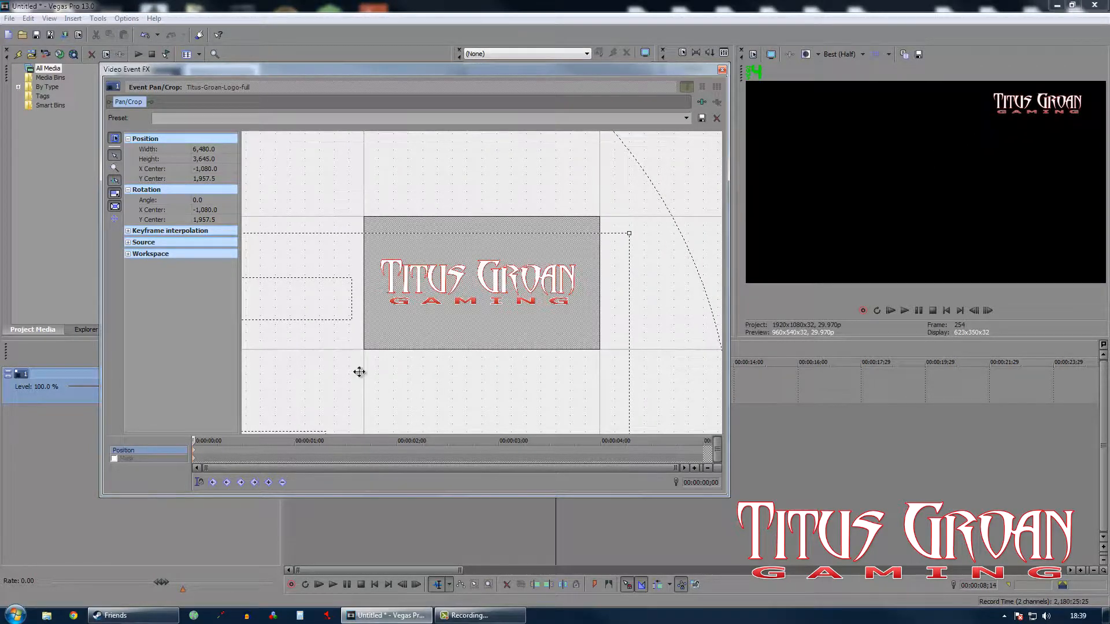
{"action": "left_click", "coordinate": [722, 71]}
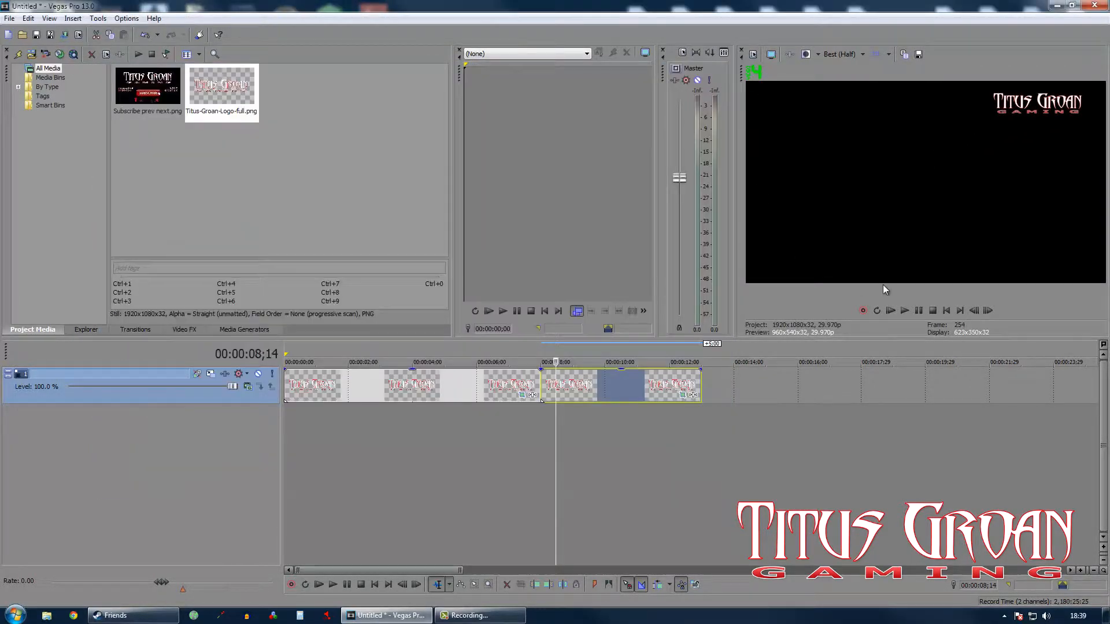
{"action": "left_click", "coordinate": [924, 313]}
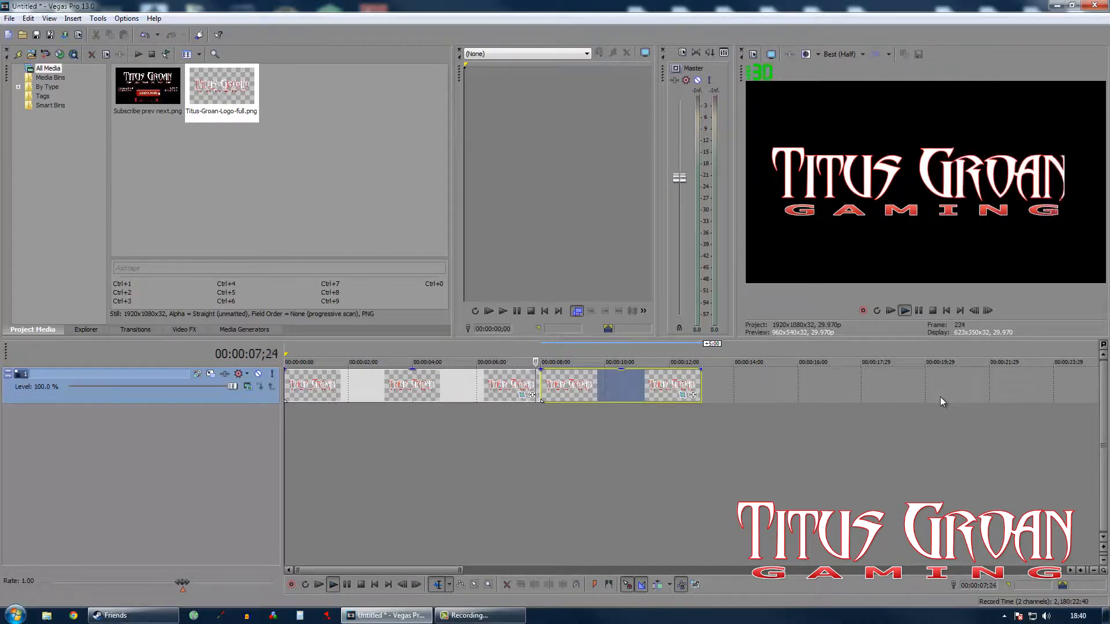
{"action": "left_click", "coordinate": [921, 311]}
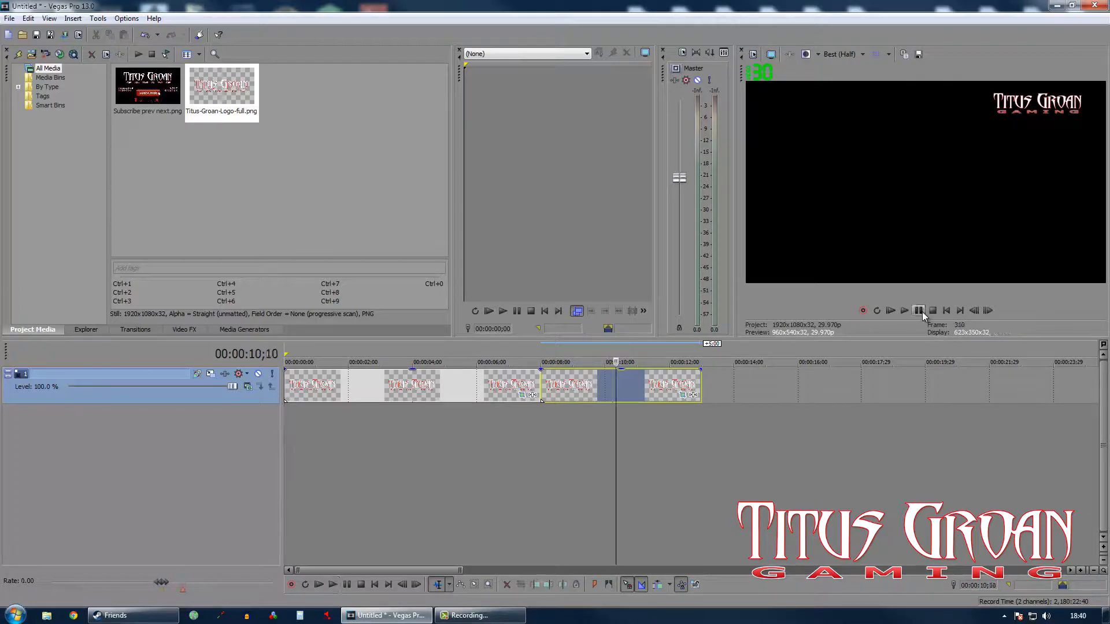
Add a default Titles & Text event on a new track below the logo track, starting at the beginning of the timeline.
{"action": "left_click", "coordinate": [252, 332]}
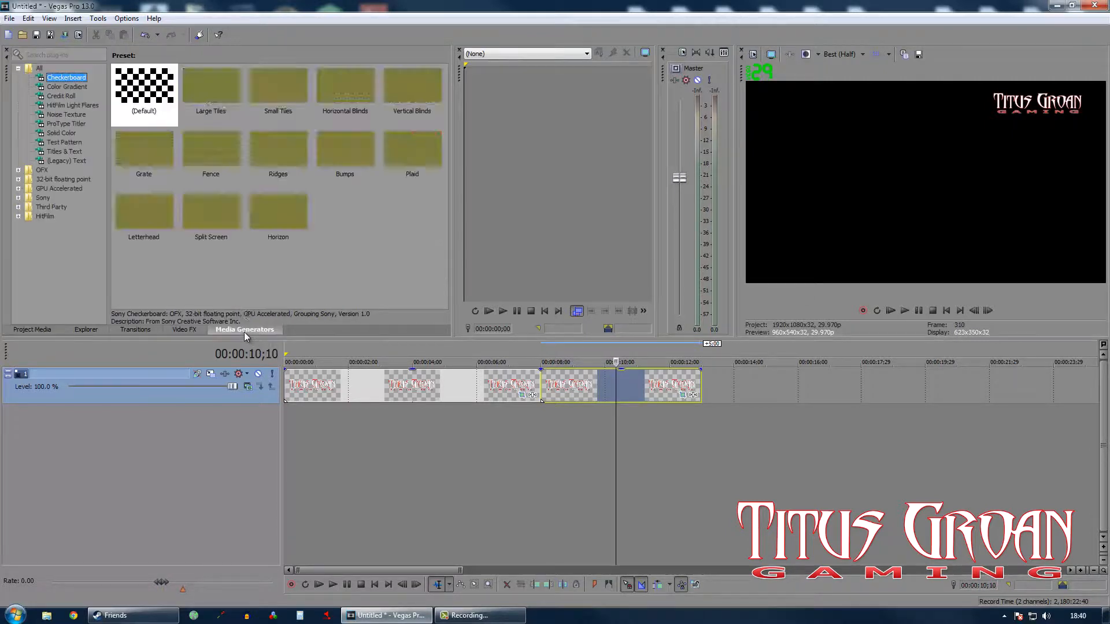
{"action": "left_click", "coordinate": [64, 152]}
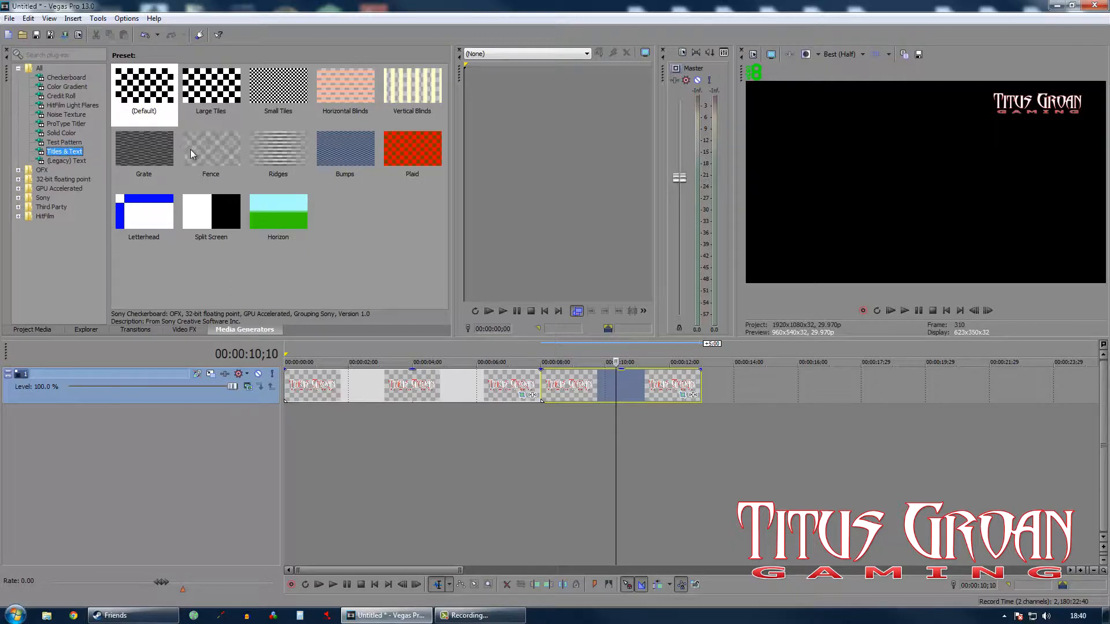
{"action": "left_click_drag", "start_coordinate": [155, 86], "coordinate": [277, 408]}
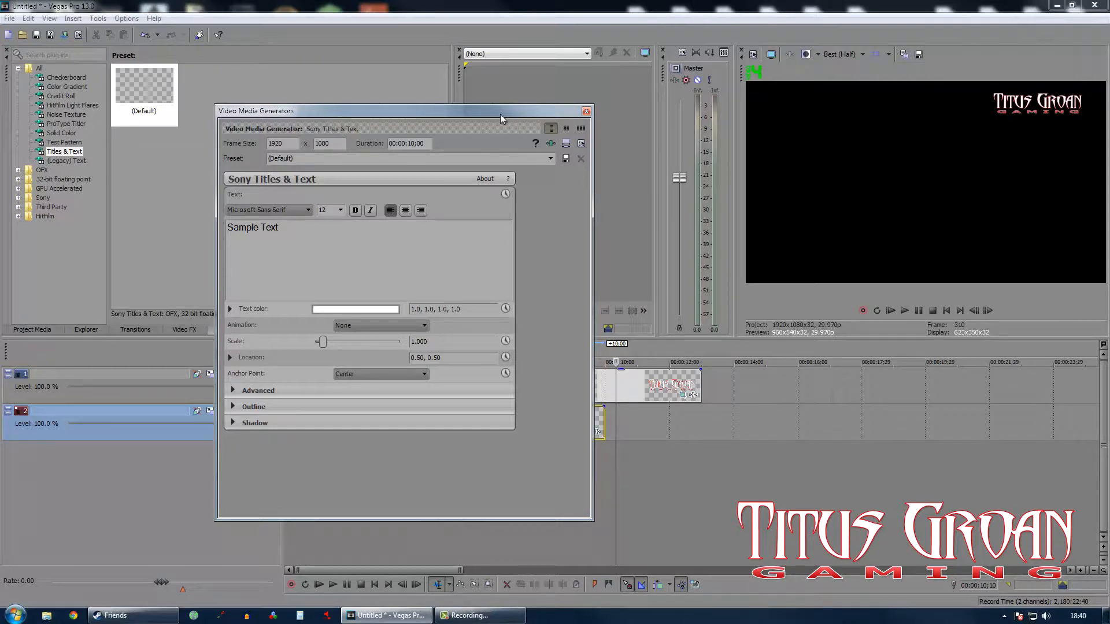
{"action": "left_click_drag", "start_coordinate": [499, 112], "coordinate": [562, 127]}
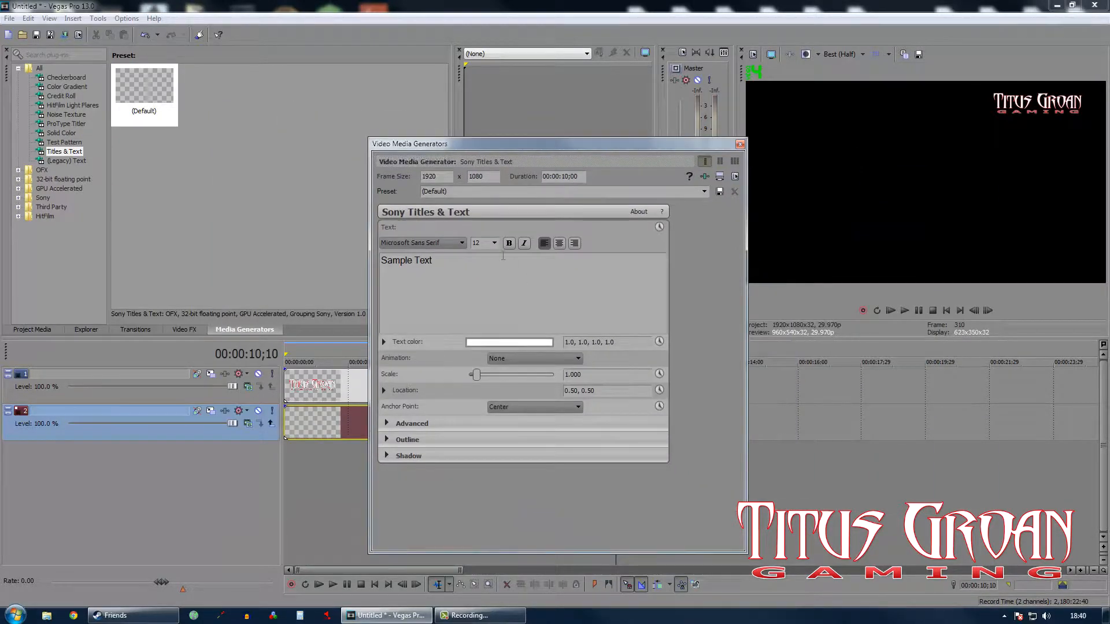
Move the playhead to 00:00:01;25 and centre-align the title's sample text.
{"action": "left_click", "coordinate": [342, 525]}
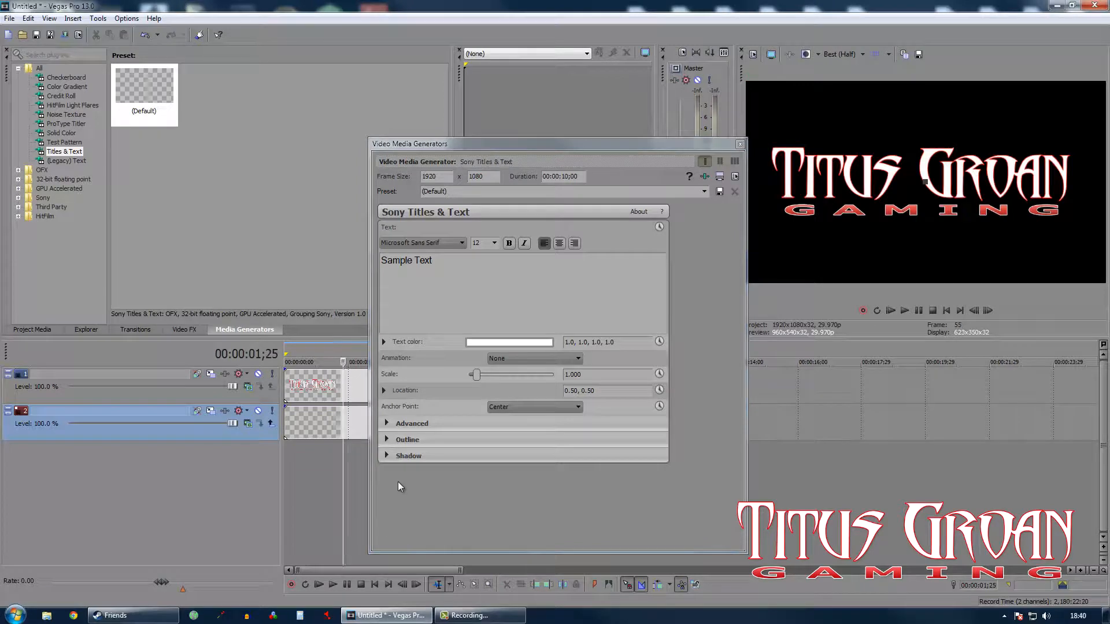
{"action": "left_click", "coordinate": [454, 262]}
{"action": "key", "text": "ctrl+shift+Left"}
{"action": "key", "text": "ctrl+shift+Left"}
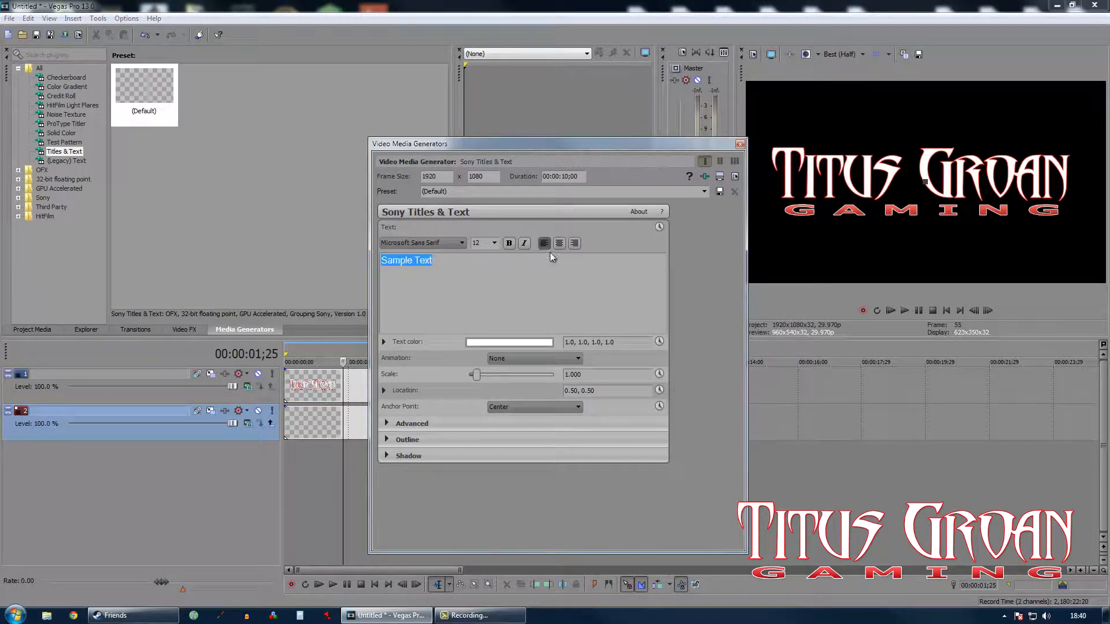
{"action": "left_click", "coordinate": [560, 243]}
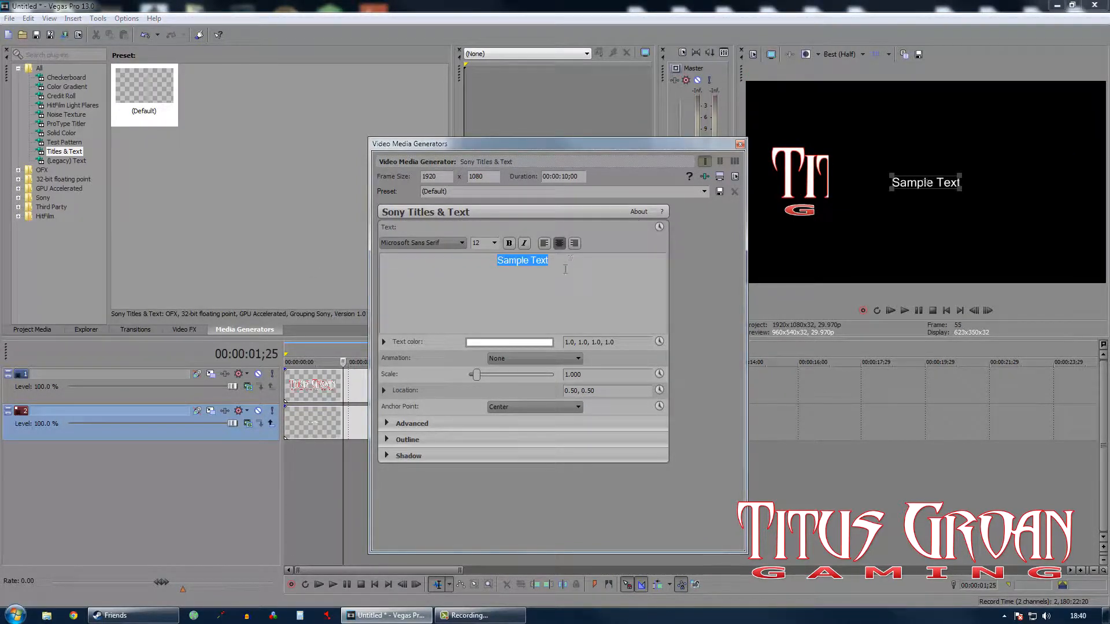
Replace the title's sample text with "Comment, Rate & Subscribe".
{"action": "type", "text": "Commen"}
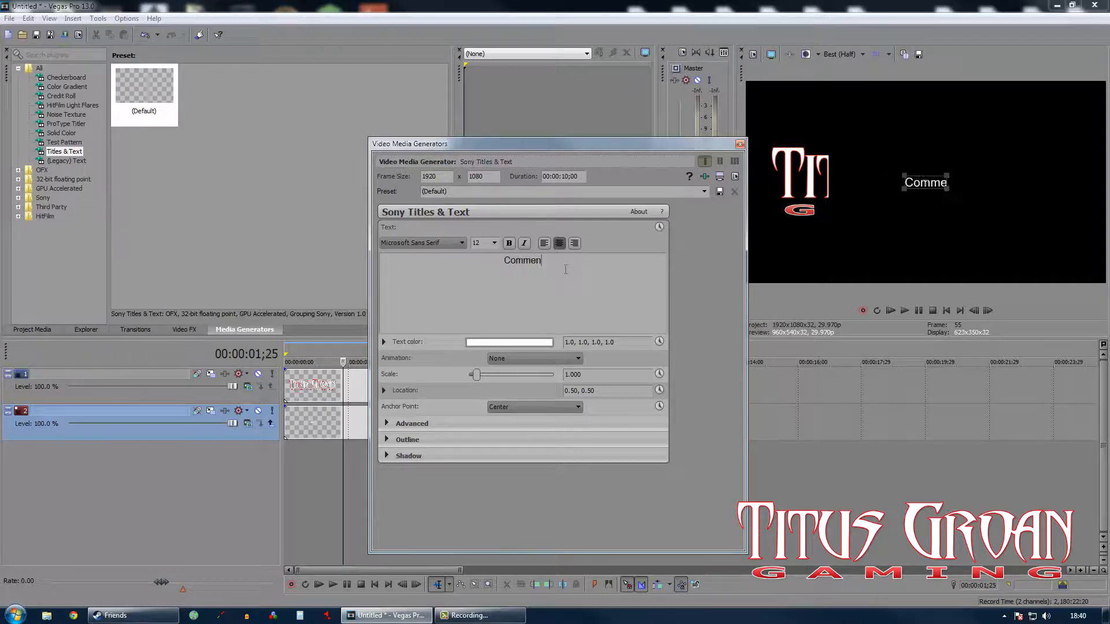
{"action": "type", "text": "t R"}
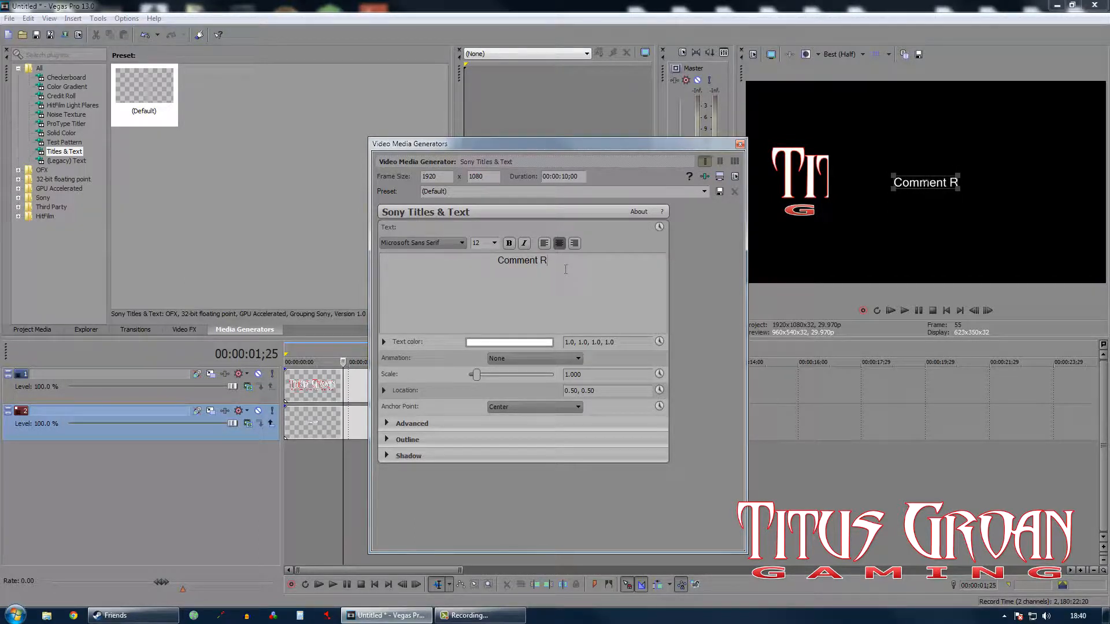
{"action": "key", "text": "BackSpace"}
{"action": "key", "text": "BackSpace"}
{"action": "type", "text": ", Rate"}
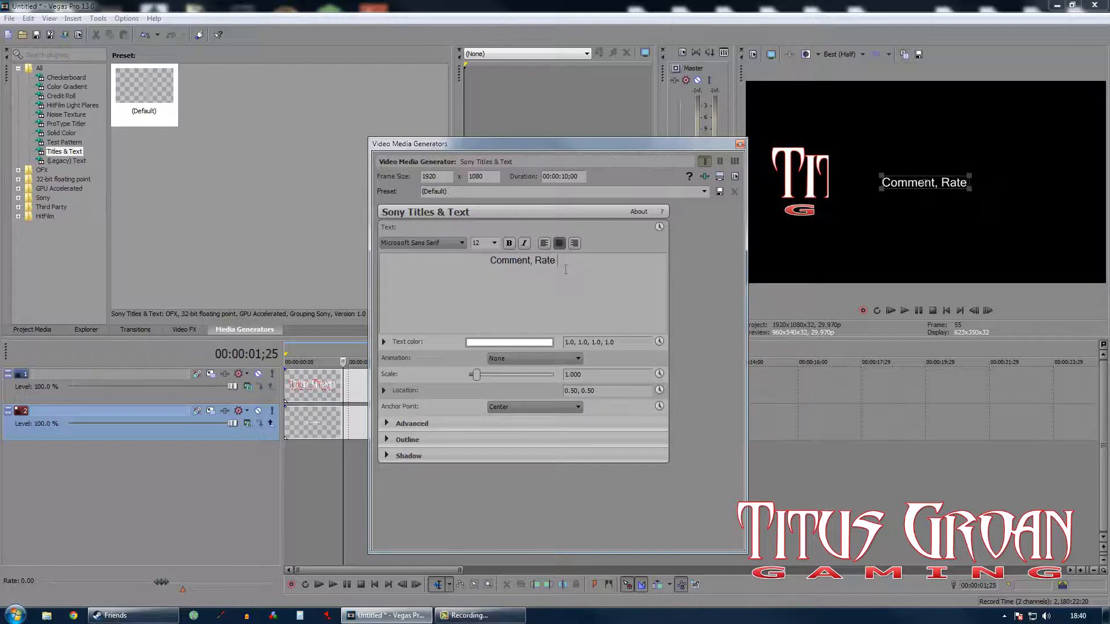
{"action": "type", "text": " & Sub"}
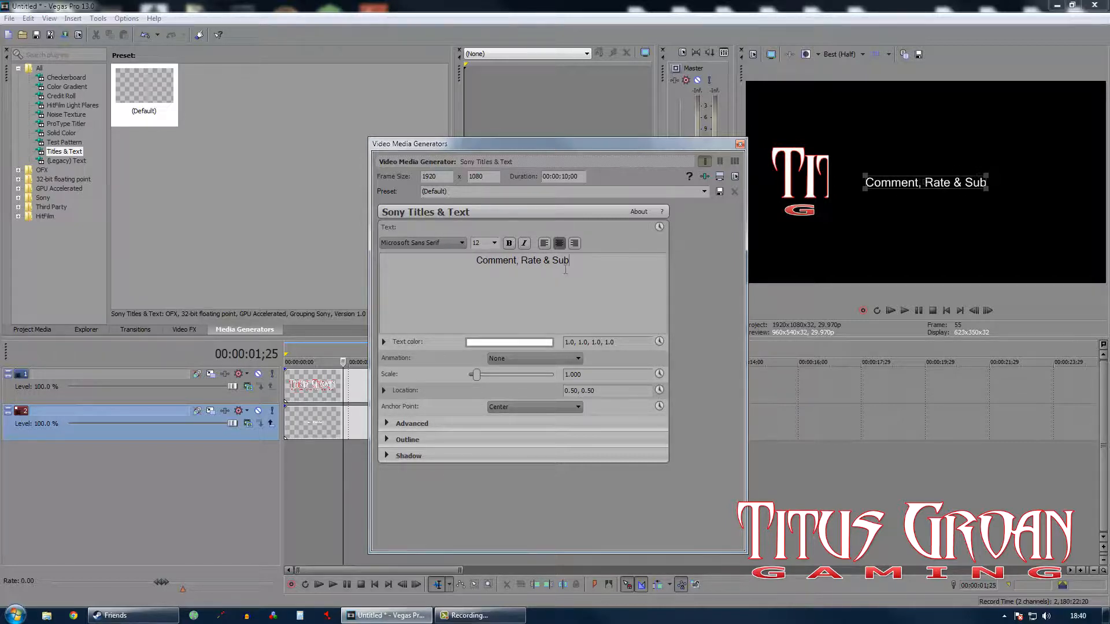
{"action": "type", "text": "scribe"}
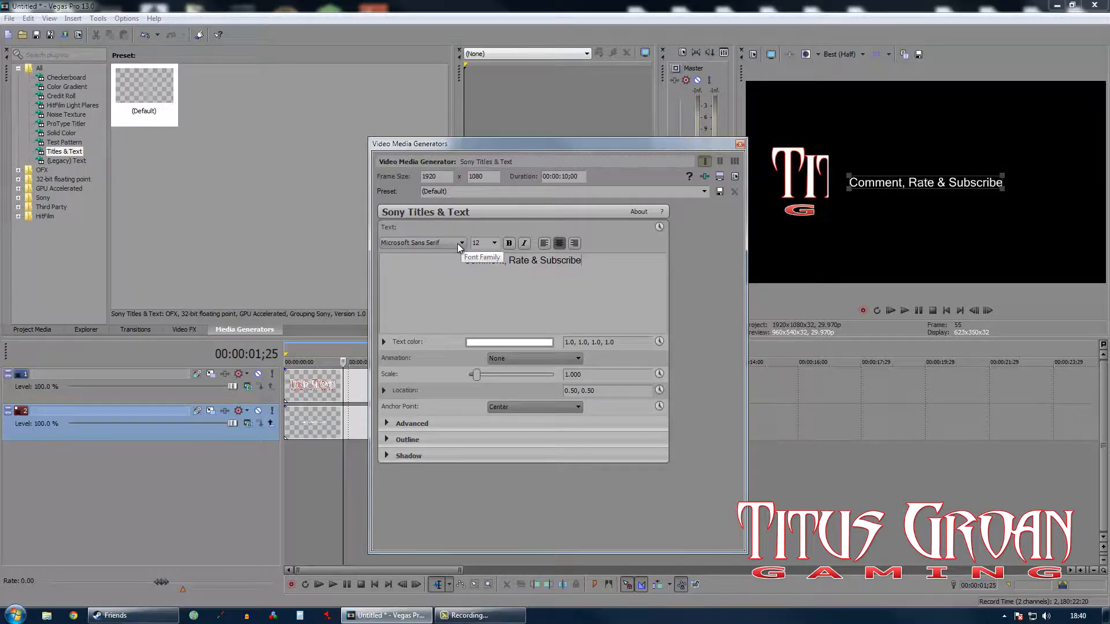
Move the title to location 0.51, 0.12 near the bottom of the frame and set its whole text to size 24.
{"action": "left_click_drag", "start_coordinate": [888, 185], "coordinate": [893, 263]}
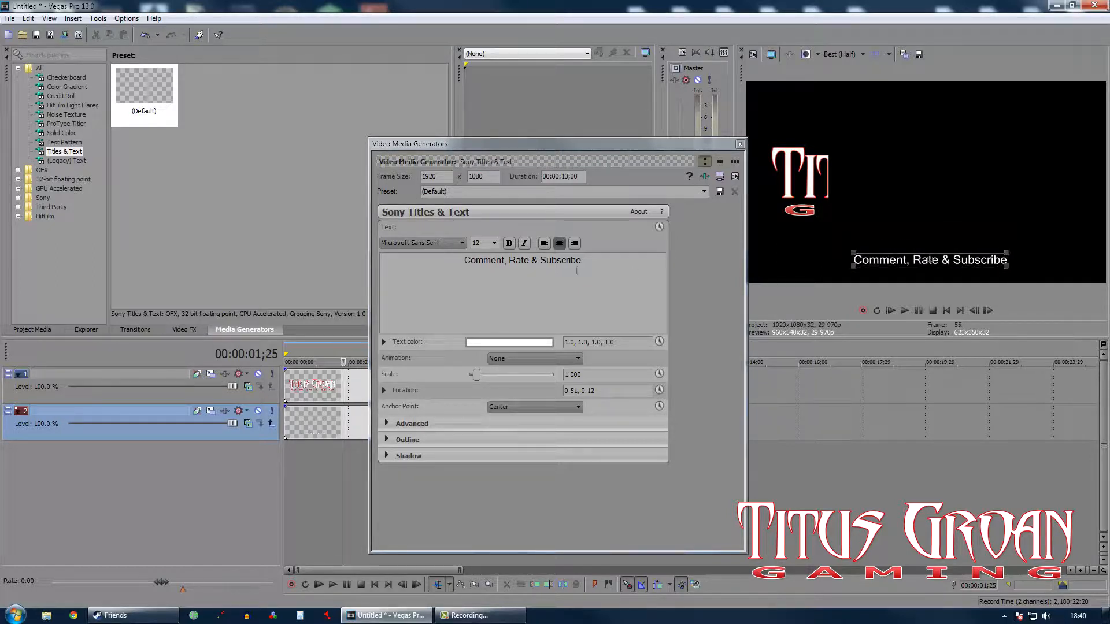
{"action": "left_click", "coordinate": [495, 244]}
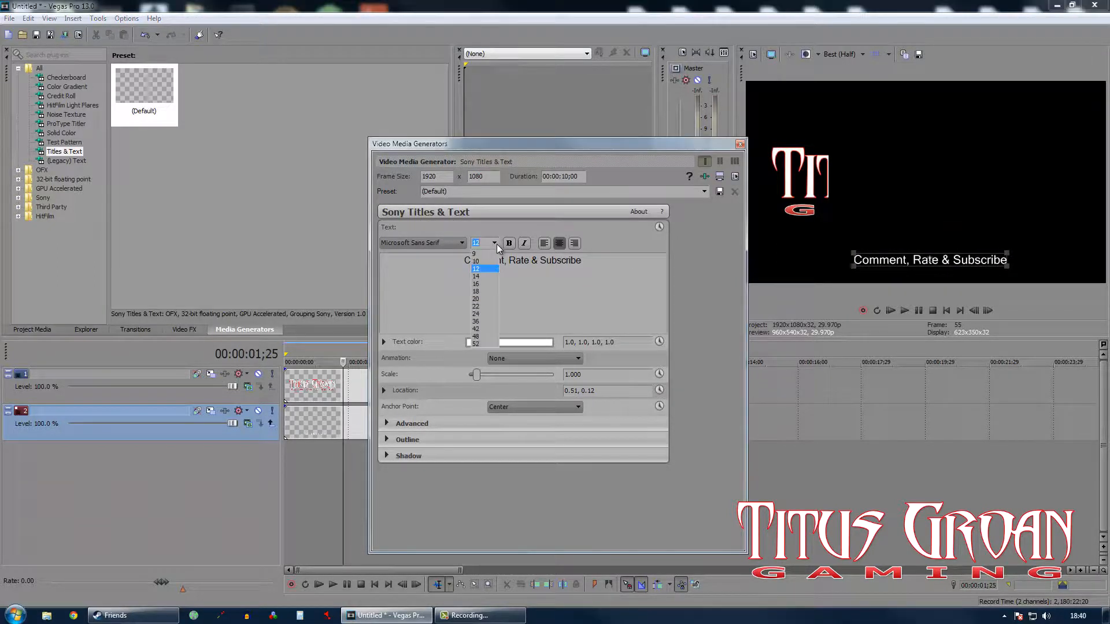
{"action": "left_click", "coordinate": [489, 314]}
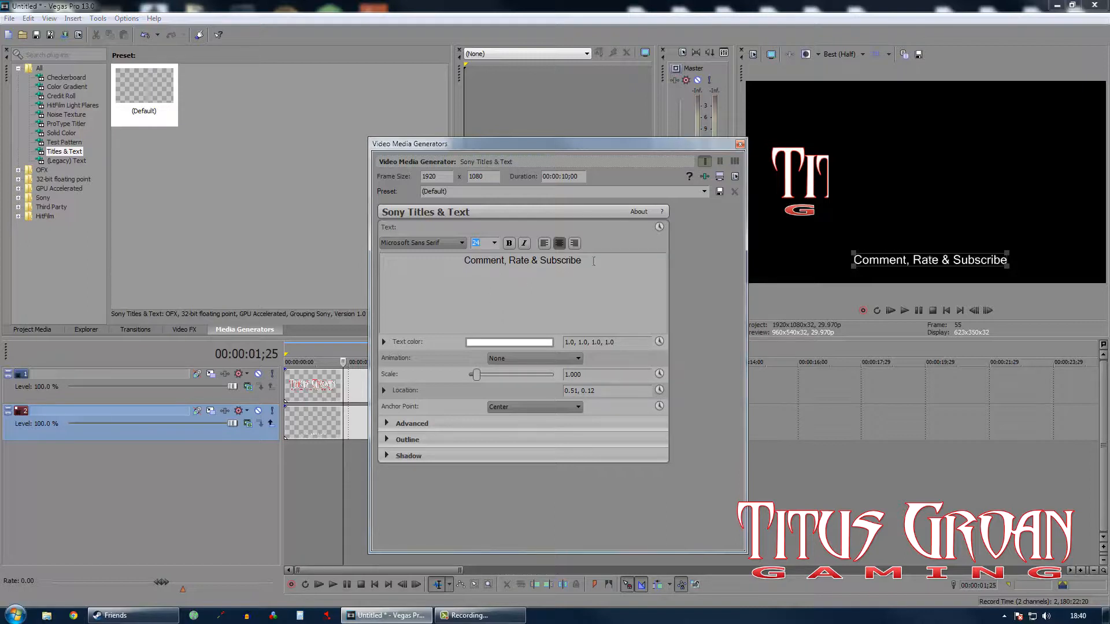
{"action": "left_click_drag", "start_coordinate": [593, 261], "coordinate": [414, 269]}
{"action": "left_click", "coordinate": [494, 243]}
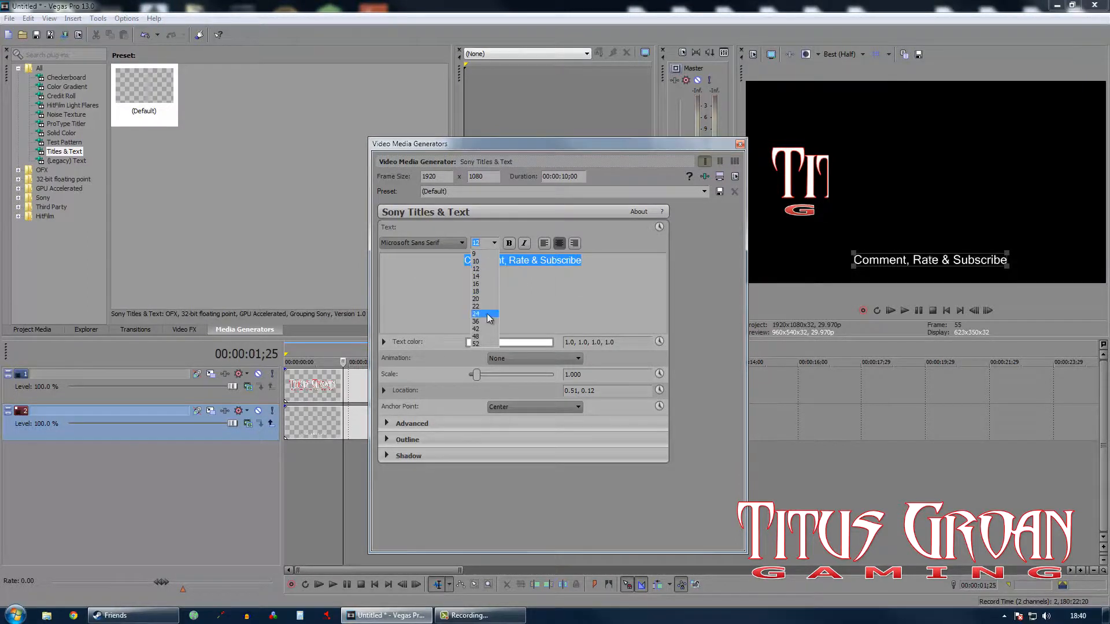
{"action": "left_click", "coordinate": [486, 313]}
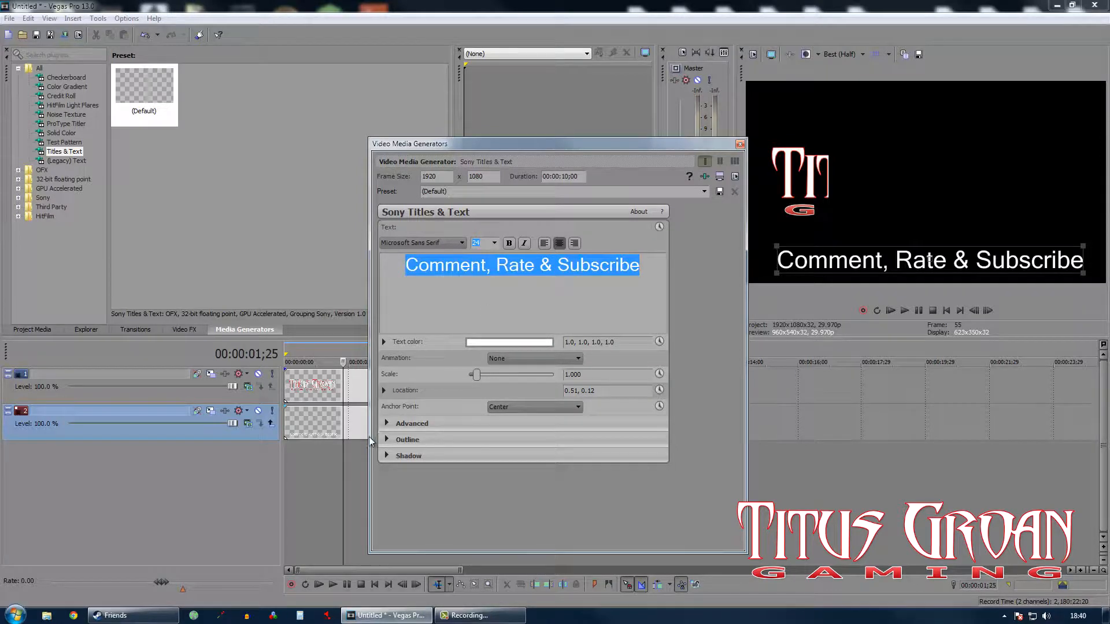
Give the title an outline with width 10.000 and a red colour of 1.0, 0.03, 0.07.
{"action": "left_click", "coordinate": [387, 441]}
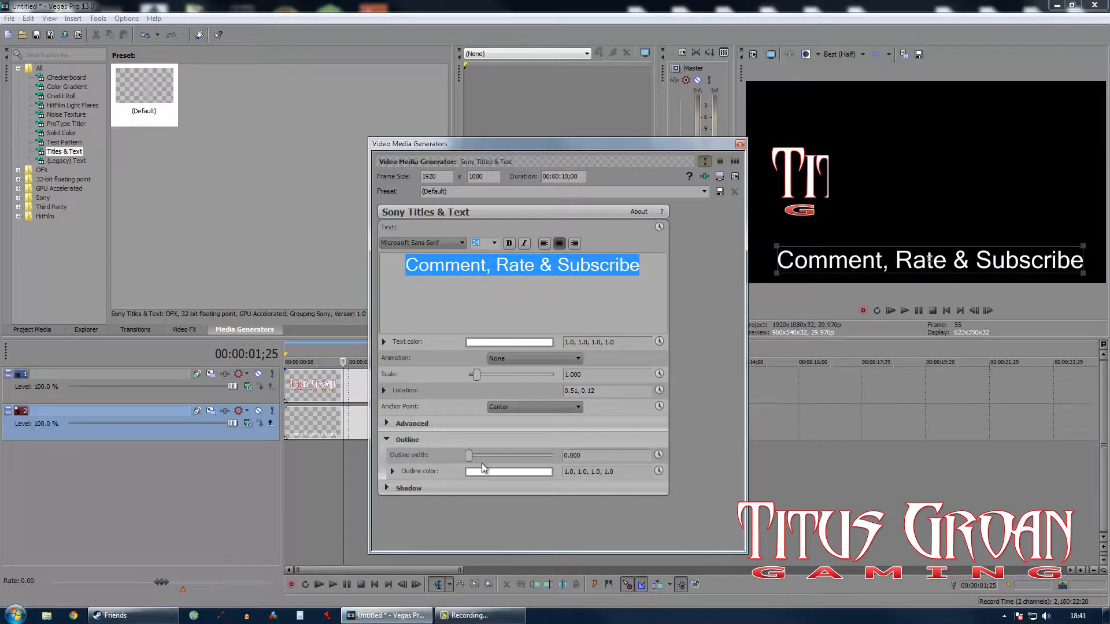
{"action": "left_click_drag", "start_coordinate": [511, 457], "coordinate": [556, 456]}
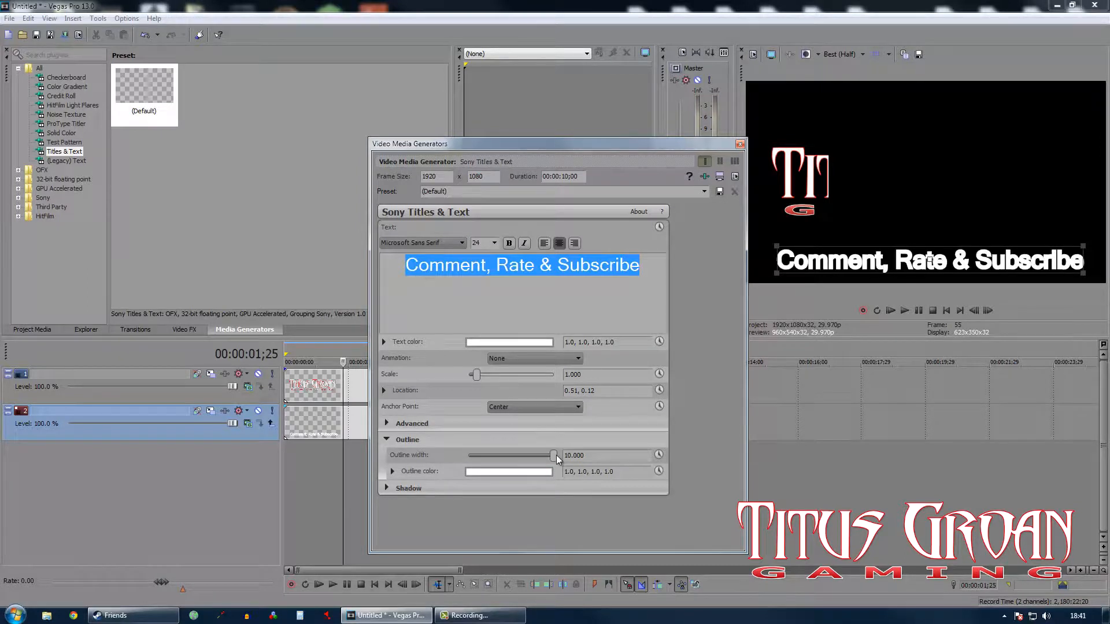
{"action": "left_click", "coordinate": [508, 474]}
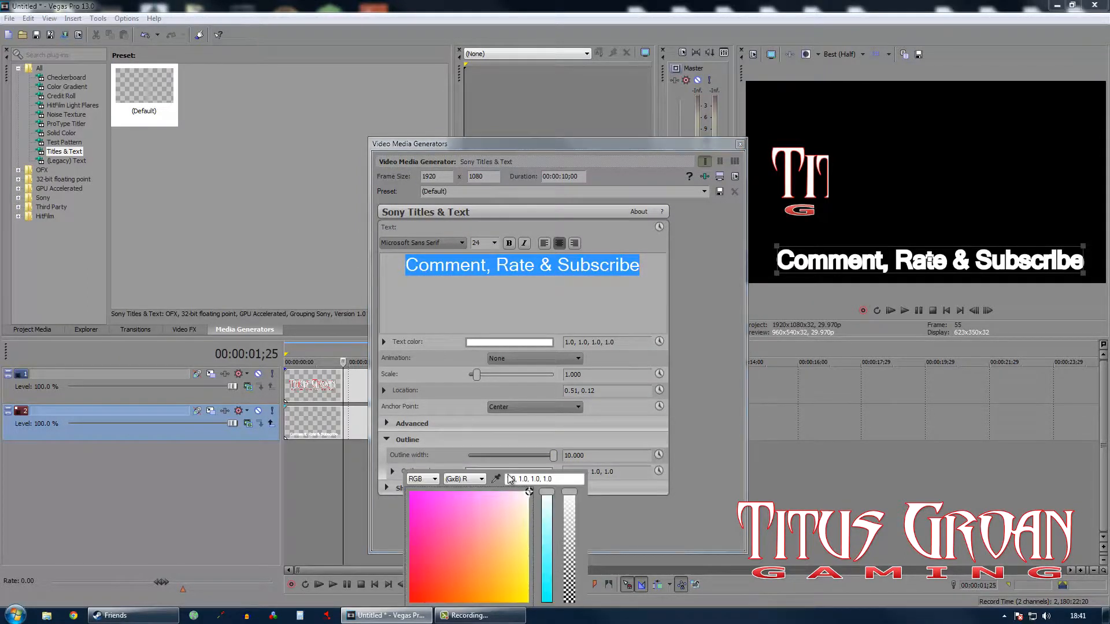
{"action": "left_click", "coordinate": [414, 595]}
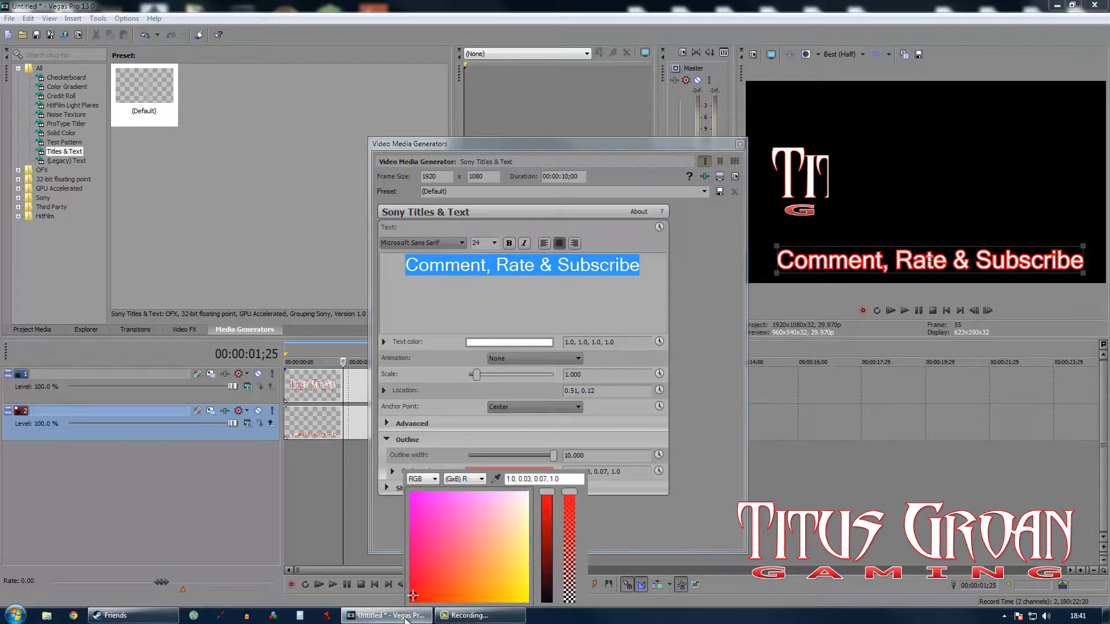
Try a purple outline colour of 0.55, 0.15, 0.97 on the title.
{"action": "mouse_move", "coordinate": [551, 558]}
{"action": "left_mouse_down"}
{"action": "mouse_move", "coordinate": [547, 543]}
{"action": "mouse_move", "coordinate": [489, 513]}
{"action": "mouse_move", "coordinate": [462, 525]}
{"action": "left_mouse_up"}
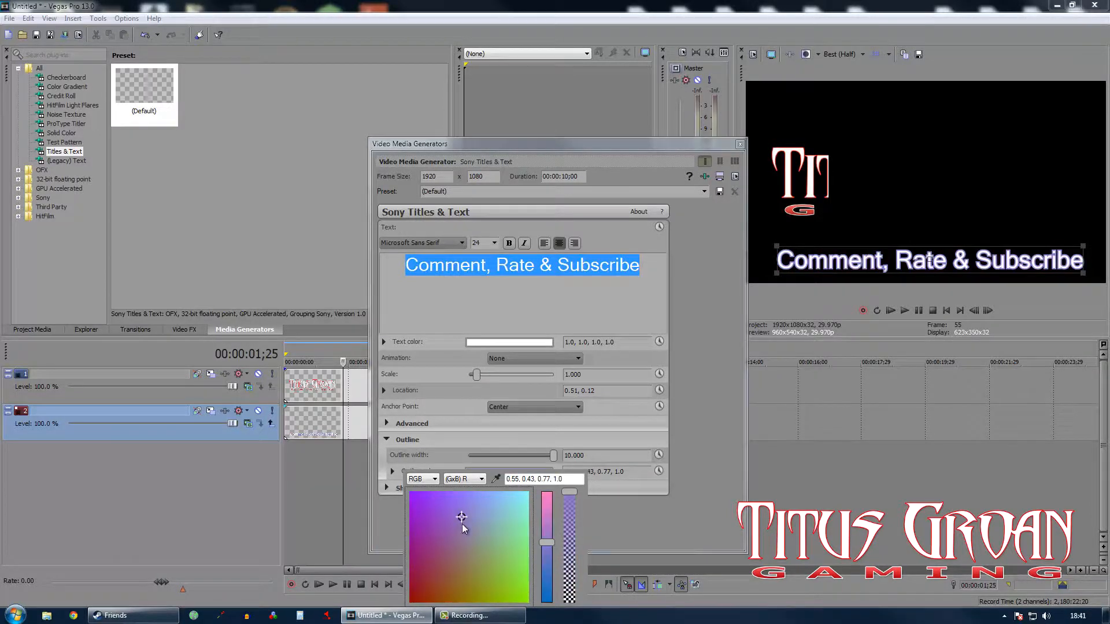
{"action": "left_click", "coordinate": [432, 505]}
{"action": "left_click_drag", "start_coordinate": [432, 507], "coordinate": [428, 498]}
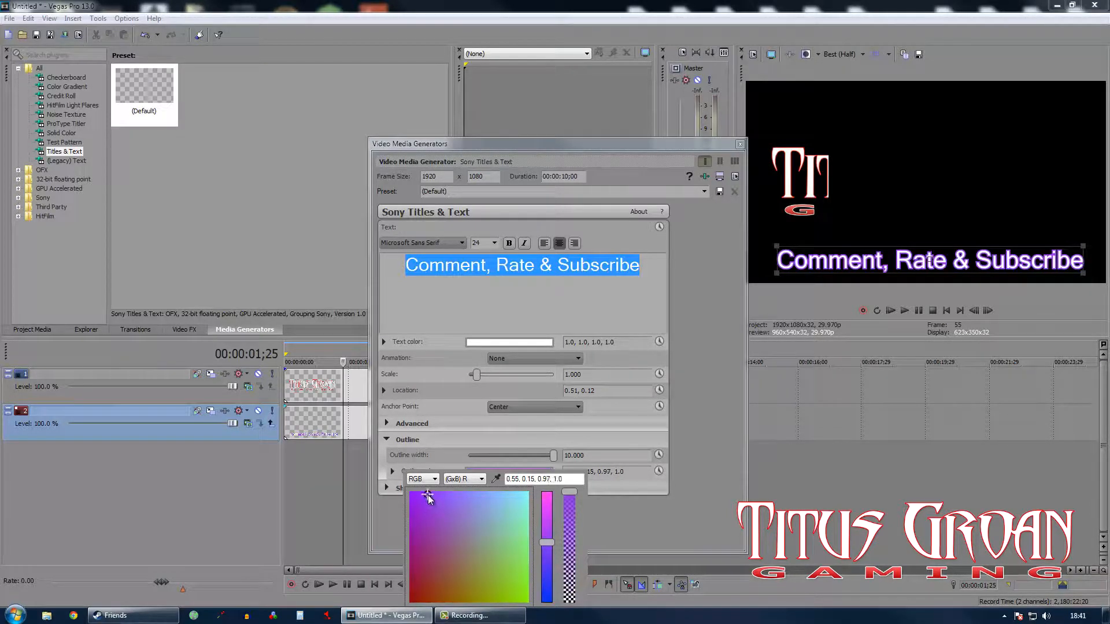
Set the title's outline colour to blue at 0.2, 0.5, 0.73 and close the title's generator settings.
{"action": "left_click_drag", "start_coordinate": [552, 570], "coordinate": [548, 580]}
{"action": "left_click", "coordinate": [520, 541]}
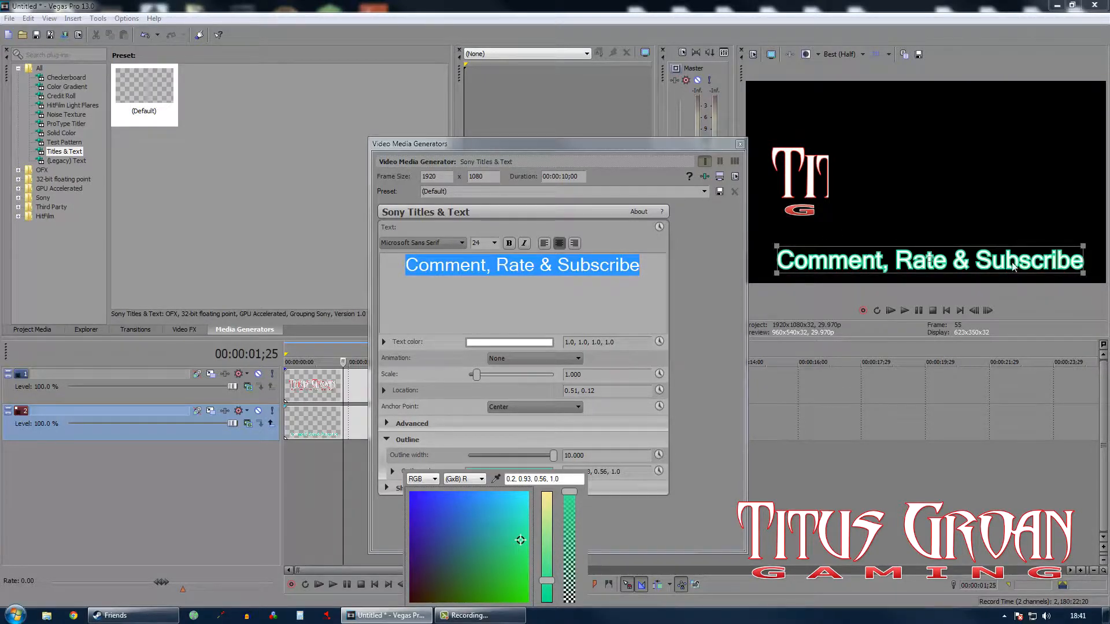
{"action": "left_click", "coordinate": [469, 527]}
{"action": "left_click_drag", "start_coordinate": [469, 529], "coordinate": [469, 524]}
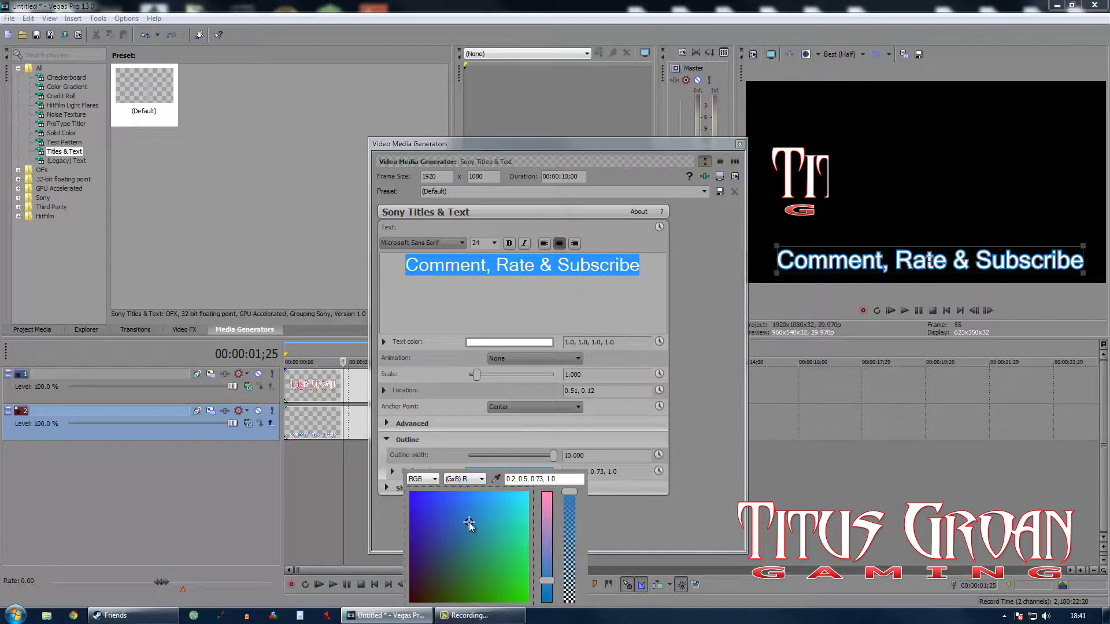
{"action": "left_click", "coordinate": [730, 331]}
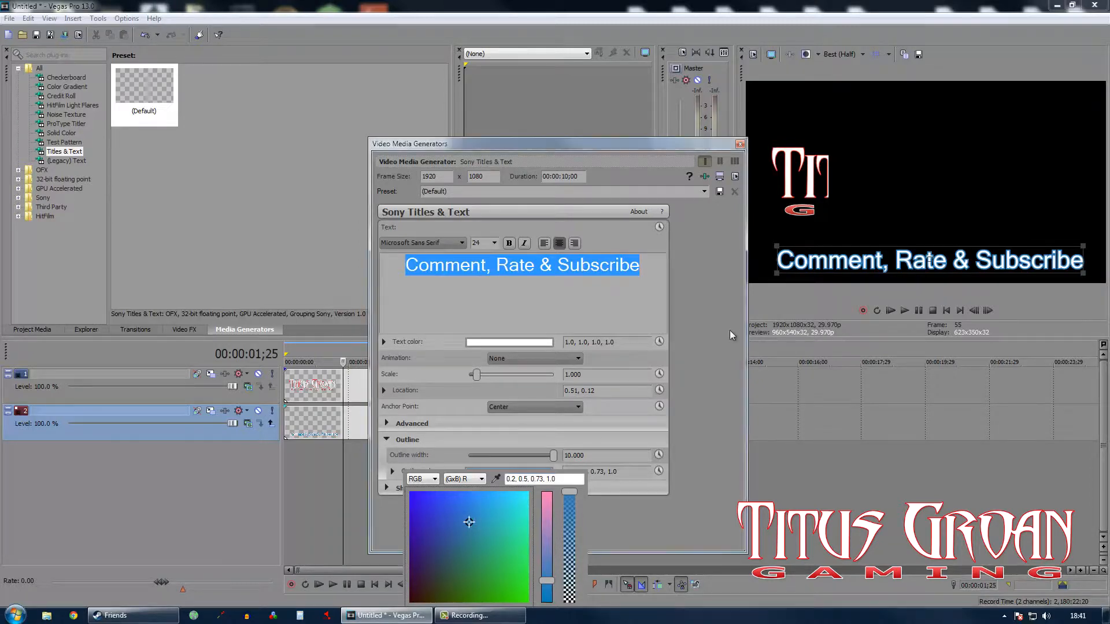
{"action": "left_click", "coordinate": [740, 145]}
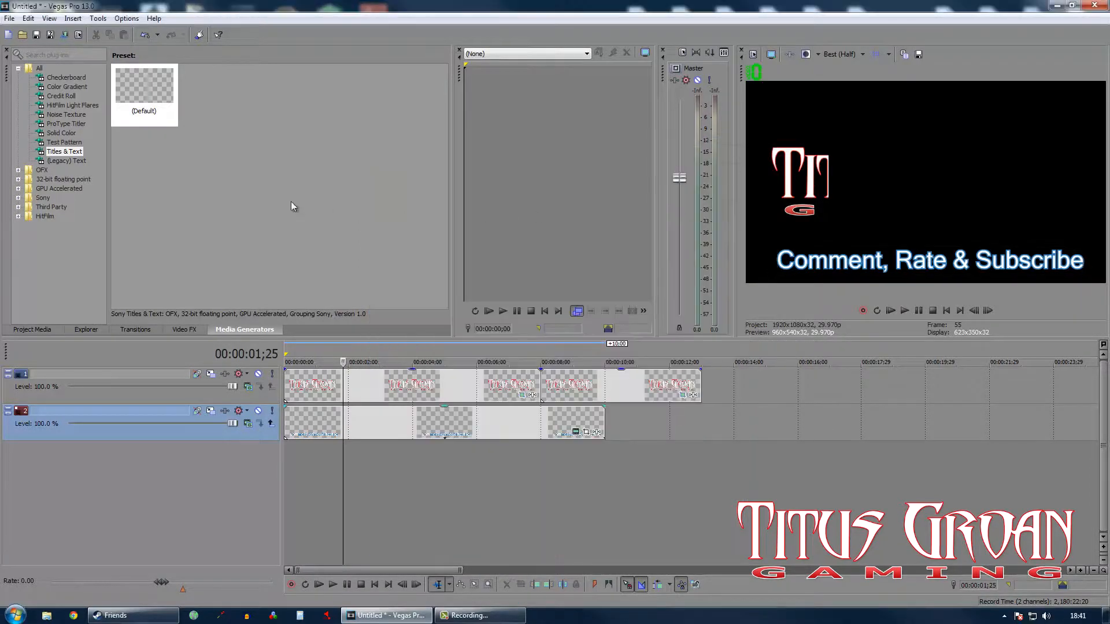
{"action": "left_click", "coordinate": [46, 328]}
{"action": "left_click", "coordinate": [31, 54]}
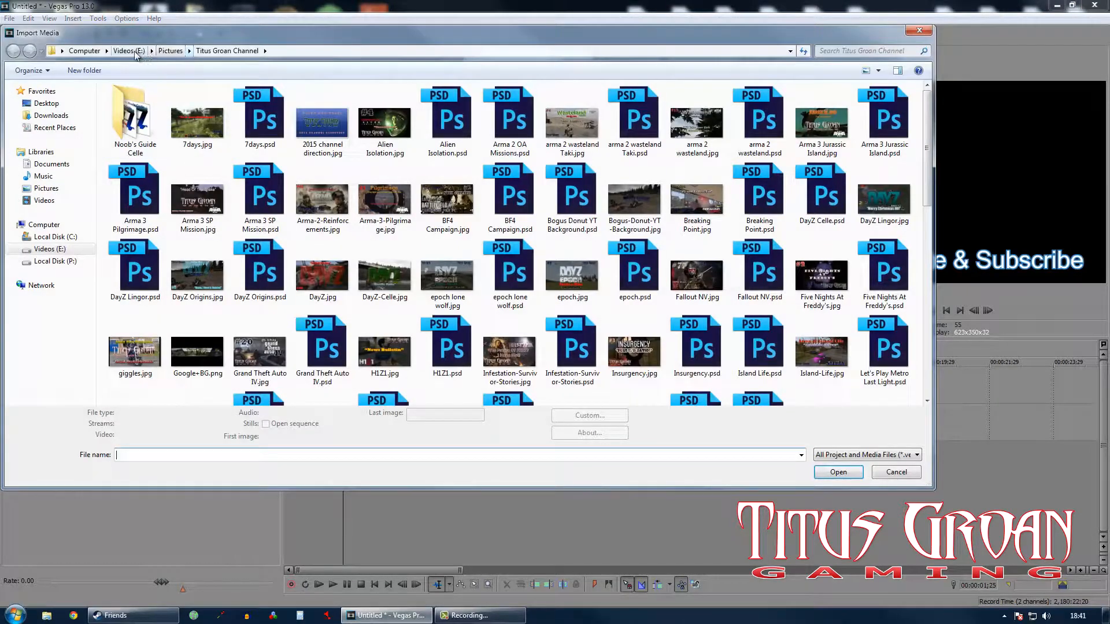
{"action": "left_click", "coordinate": [129, 50]}
{"action": "double_click", "coordinate": [150, 250]}
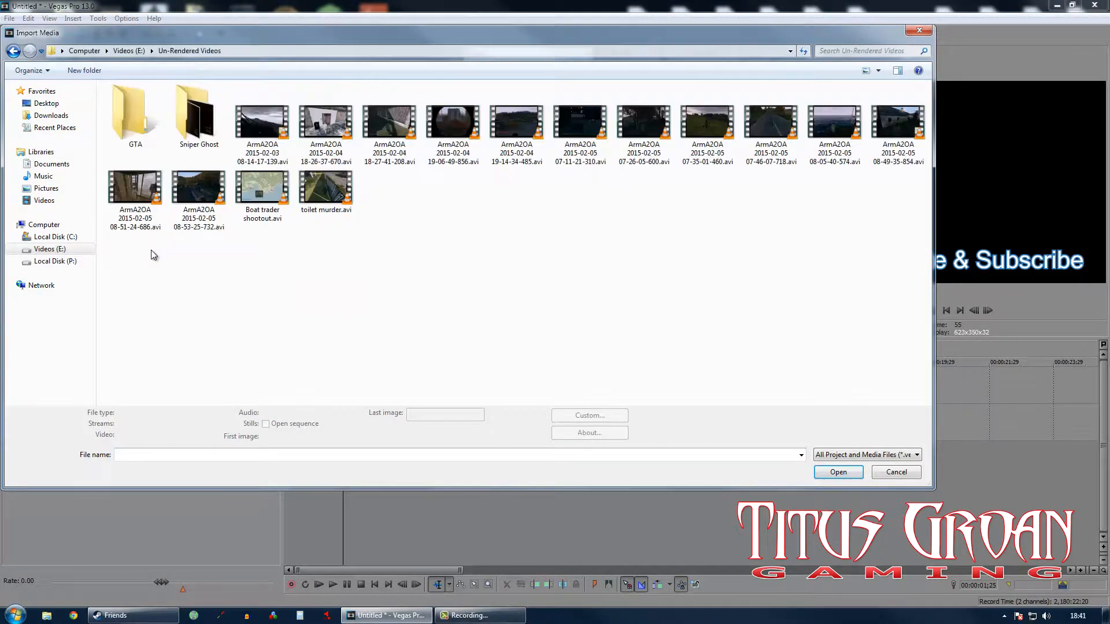
{"action": "left_click", "coordinate": [264, 198]}
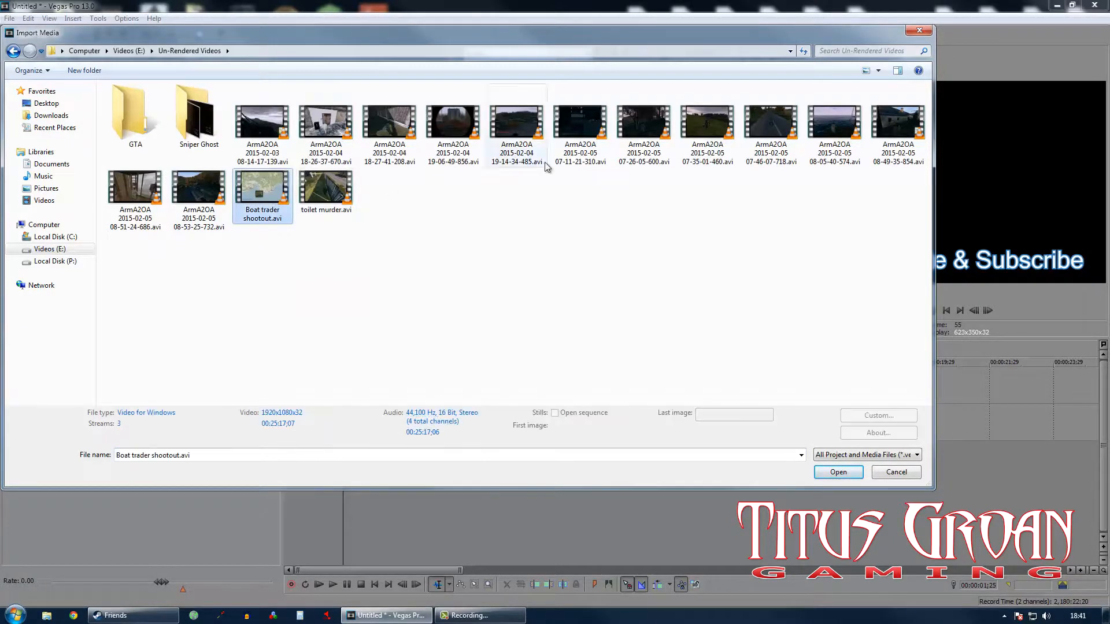
{"action": "left_click", "coordinate": [829, 134], "text": "ctrl"}
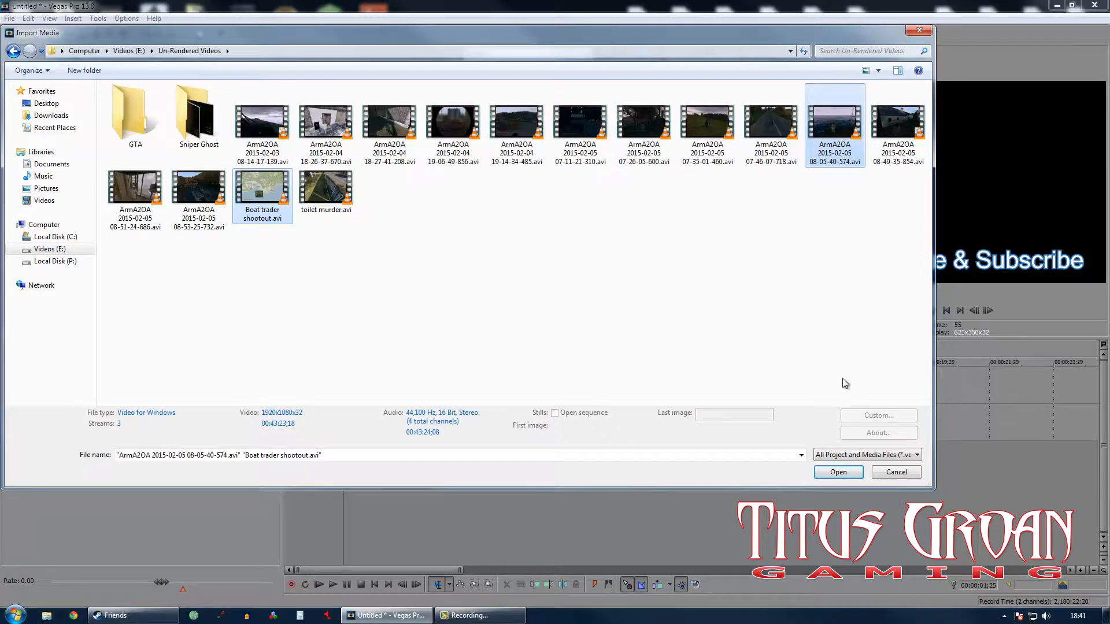
{"action": "left_click", "coordinate": [839, 472]}
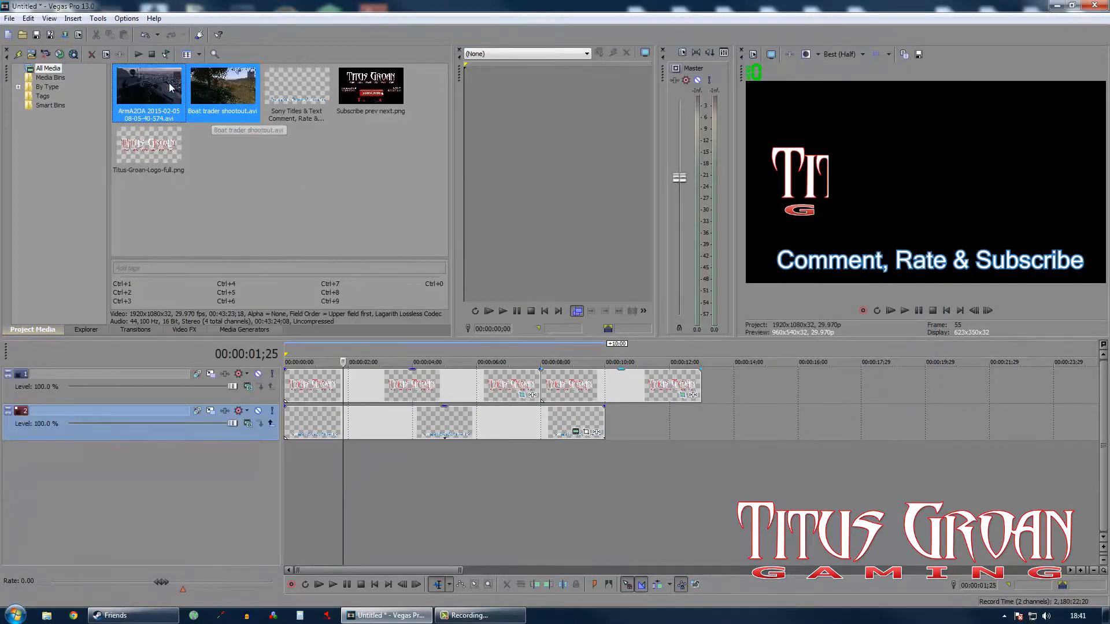
Add the ArmA2OA clip on new tracks below the title, starting at the timeline's beginning, and reduce the track heights to fit all five tracks.
{"action": "left_click", "coordinate": [145, 87]}
{"action": "left_click_drag", "start_coordinate": [144, 88], "coordinate": [270, 457]}
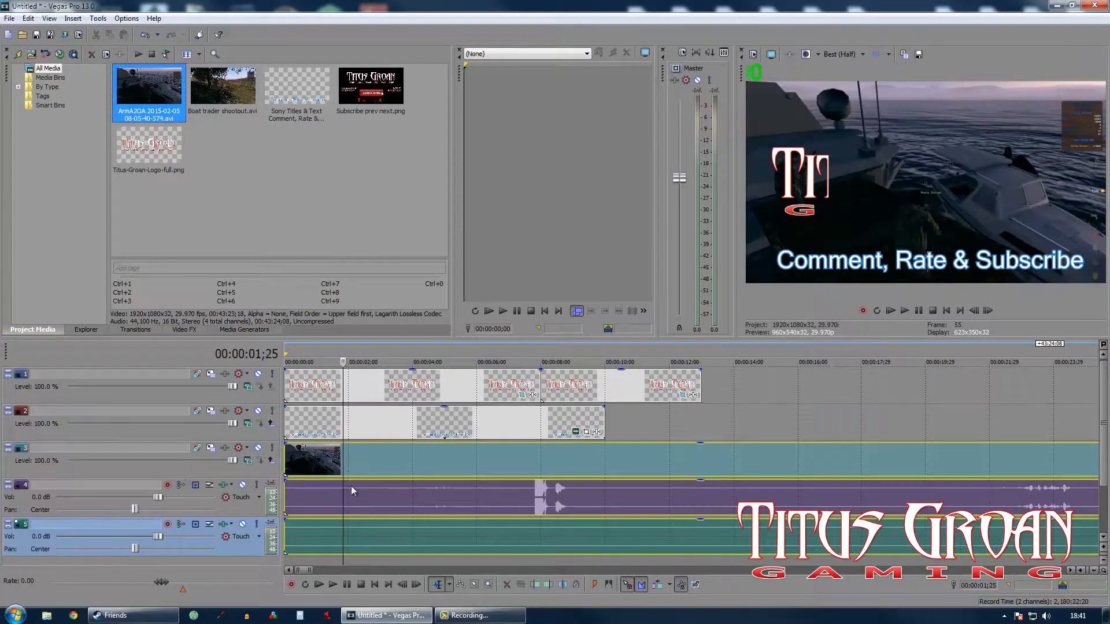
{"action": "left_click", "coordinate": [1104, 565]}
{"action": "left_click", "coordinate": [1104, 565]}
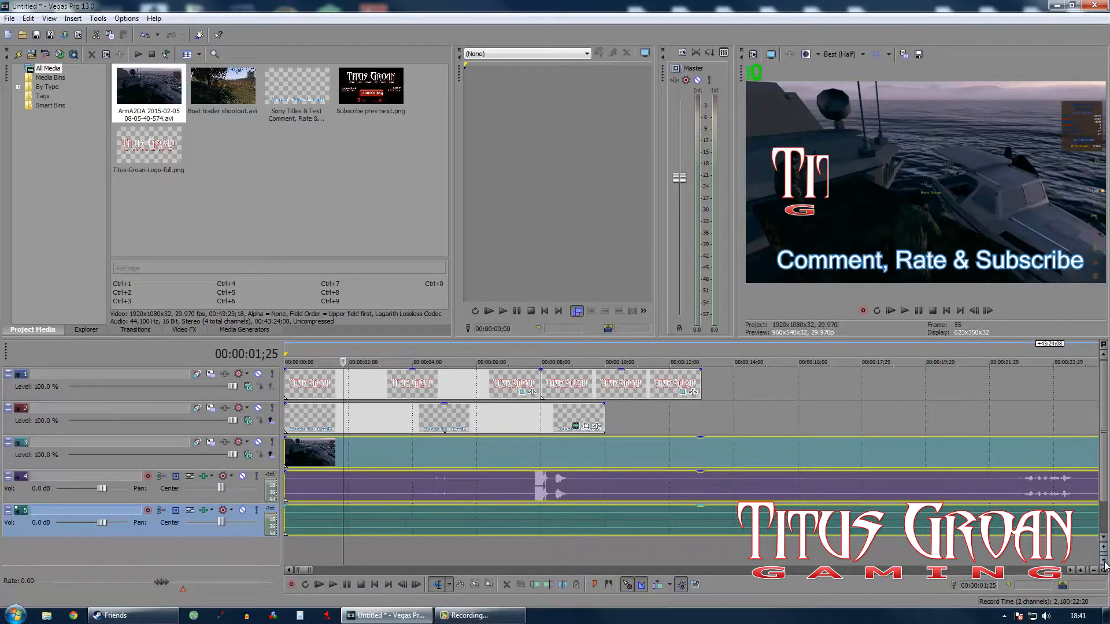
{"action": "left_click", "coordinate": [1103, 565]}
{"action": "left_click", "coordinate": [1104, 564]}
{"action": "left_click", "coordinate": [1103, 565]}
{"action": "left_click", "coordinate": [1104, 565]}
{"action": "left_click", "coordinate": [1104, 565]}
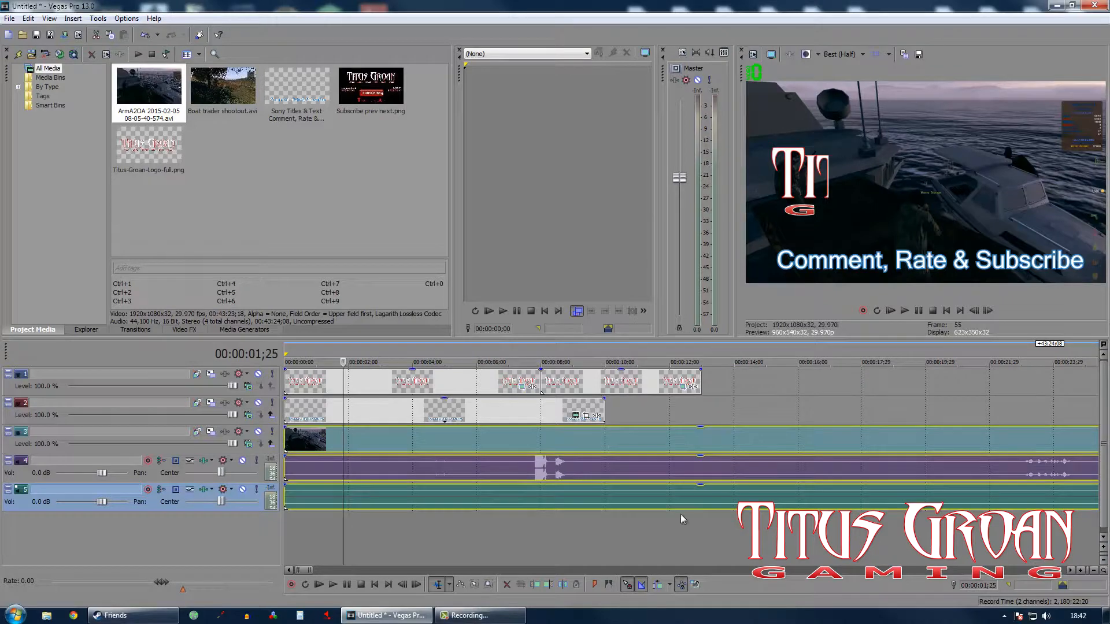
{"action": "left_click", "coordinate": [1103, 565]}
{"action": "left_click", "coordinate": [1104, 565]}
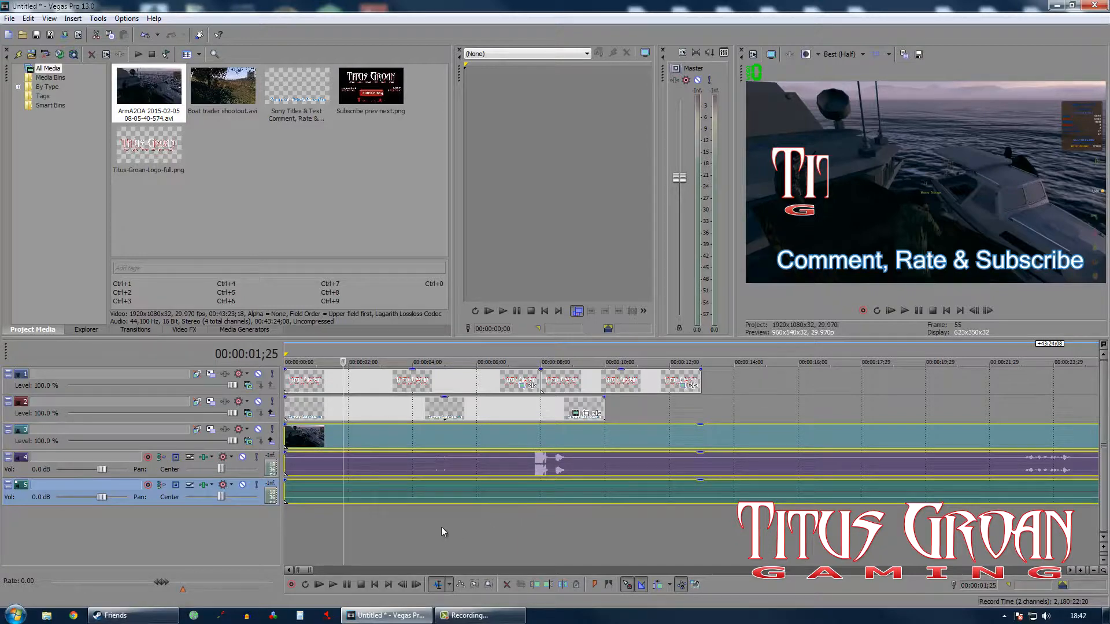
Inspect the ArmA2OA video event's switches, resample and playback rate properties, and close them without changes.
{"action": "left_click", "coordinate": [322, 438]}
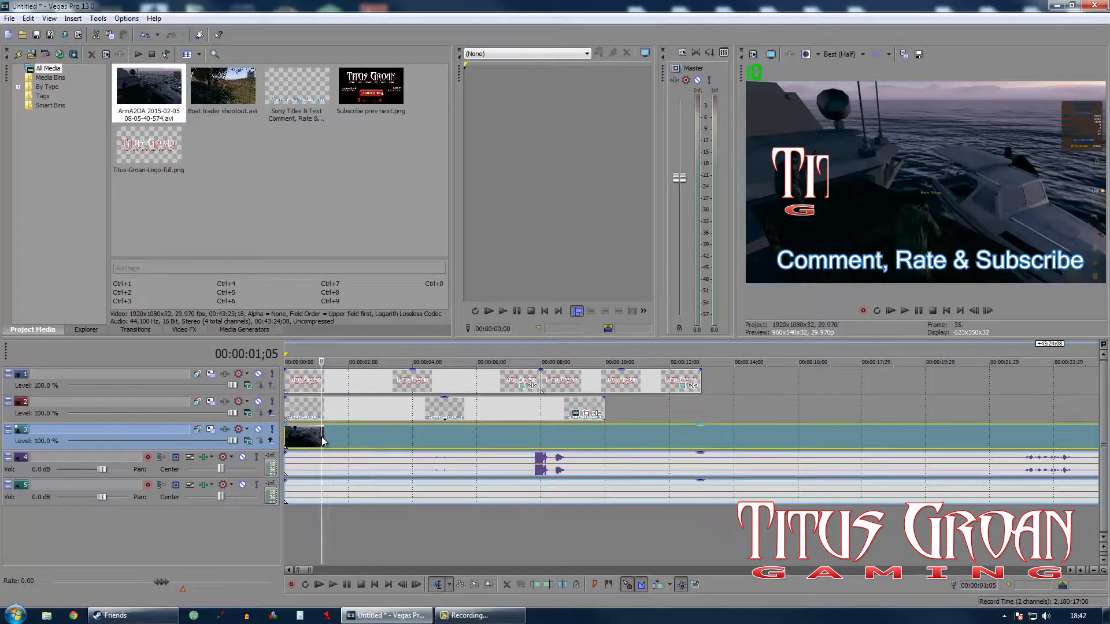
{"action": "right_click", "coordinate": [322, 437]}
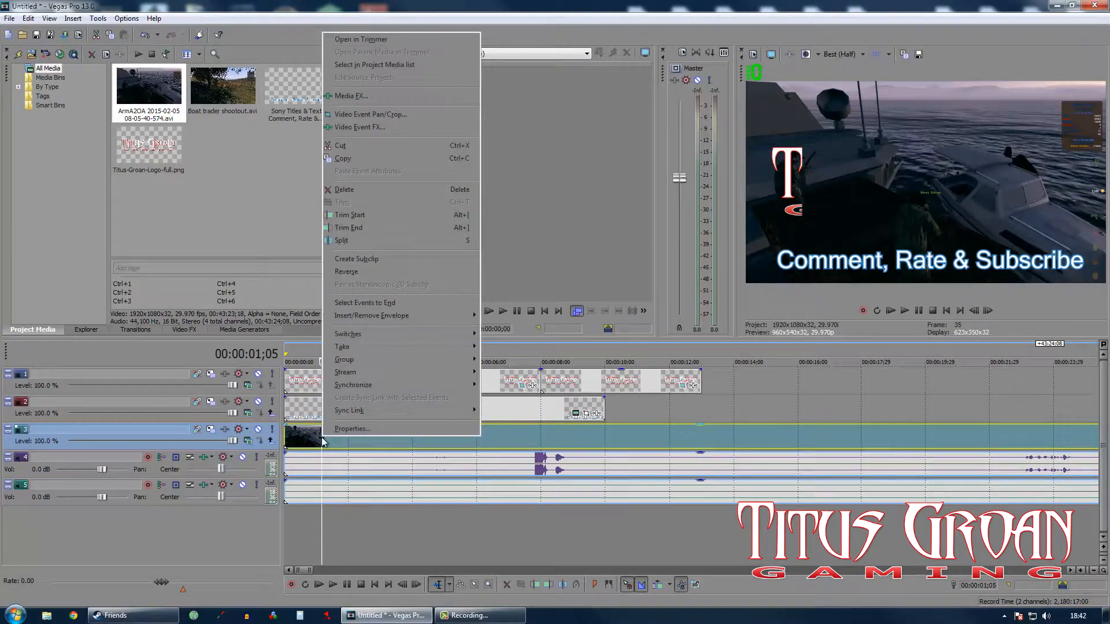
{"action": "left_click", "coordinate": [351, 433]}
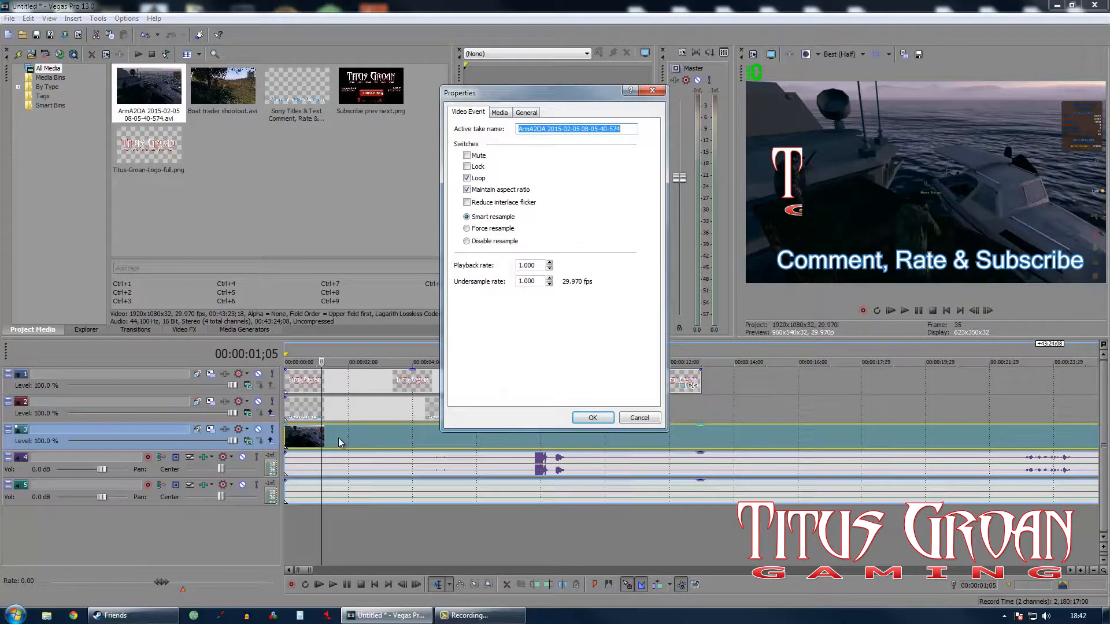
{"action": "left_click", "coordinate": [649, 417]}
Scrub through the opening of the ArmA2OA clip and disable resampling in its video event properties.
{"action": "left_click", "coordinate": [374, 439]}
{"action": "left_click", "coordinate": [499, 435]}
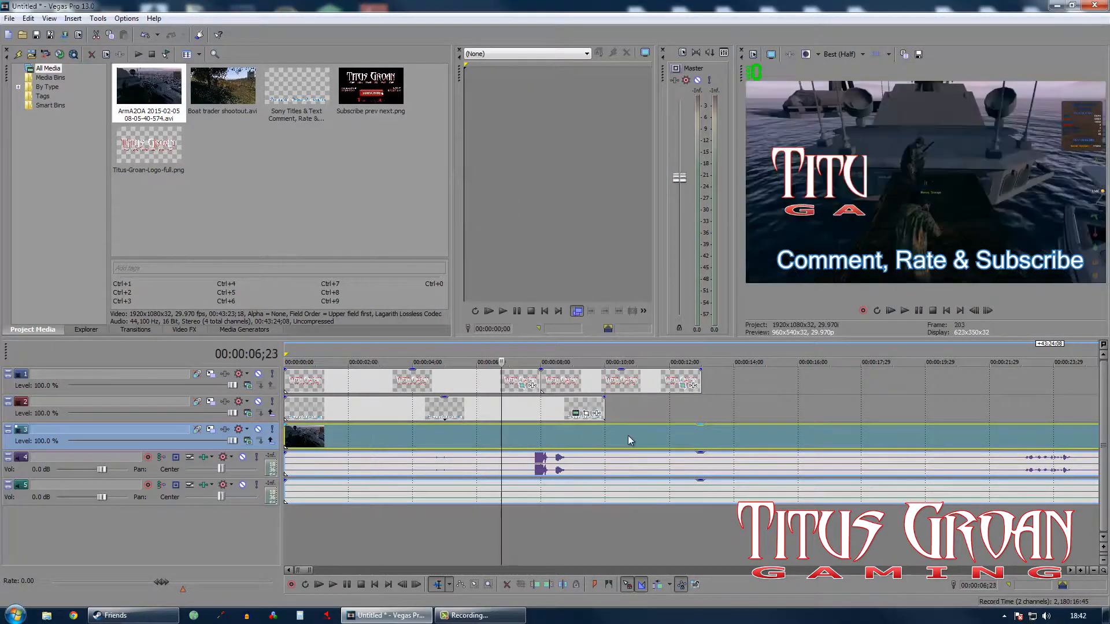
{"action": "left_click", "coordinate": [627, 435]}
{"action": "left_click", "coordinate": [368, 446]}
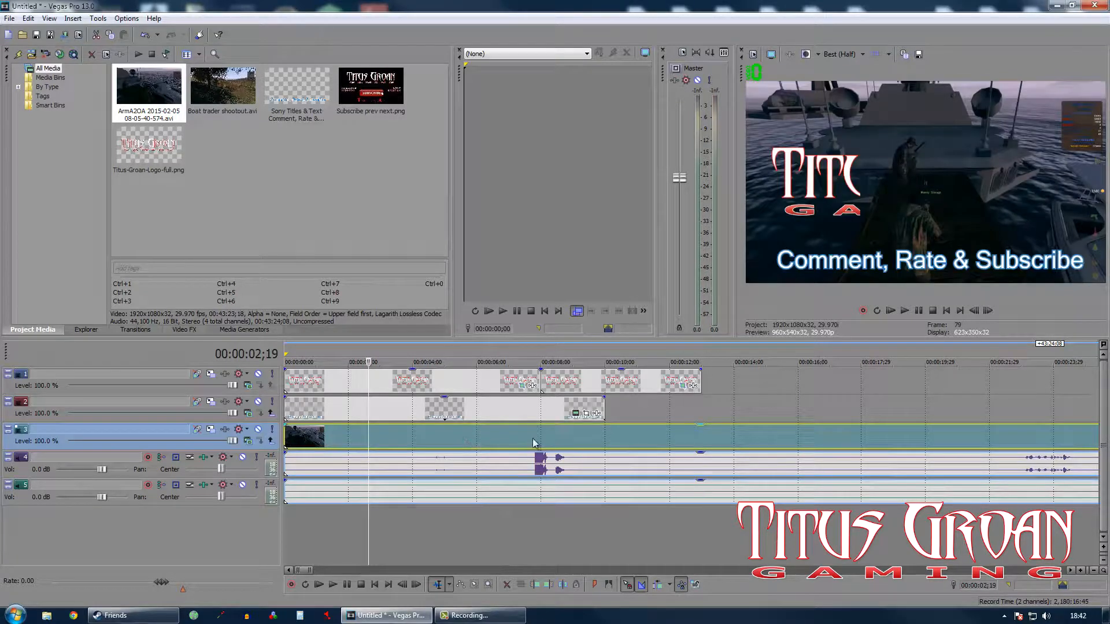
{"action": "left_click", "coordinate": [404, 438]}
{"action": "right_click", "coordinate": [372, 441]}
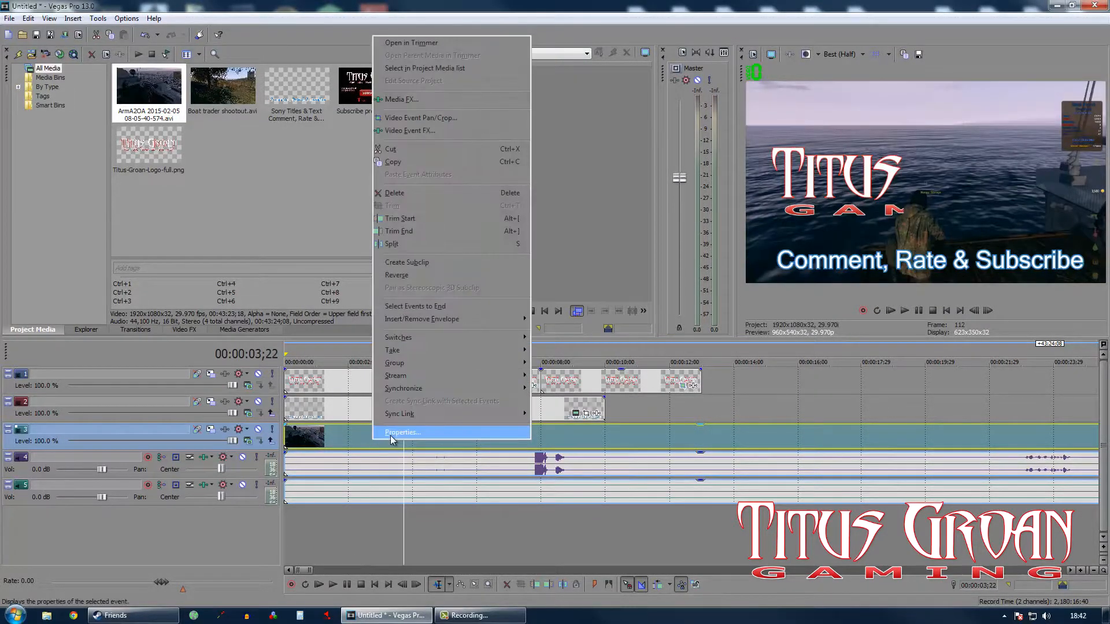
{"action": "left_click", "coordinate": [399, 433]}
{"action": "left_click", "coordinate": [479, 242]}
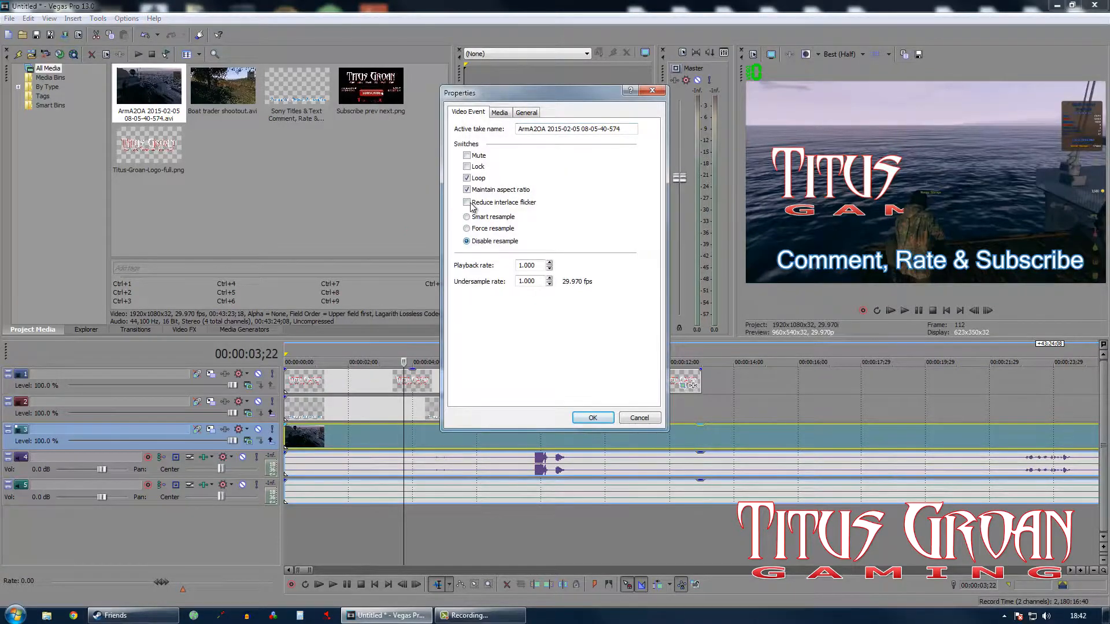
{"action": "left_click", "coordinate": [594, 416]}
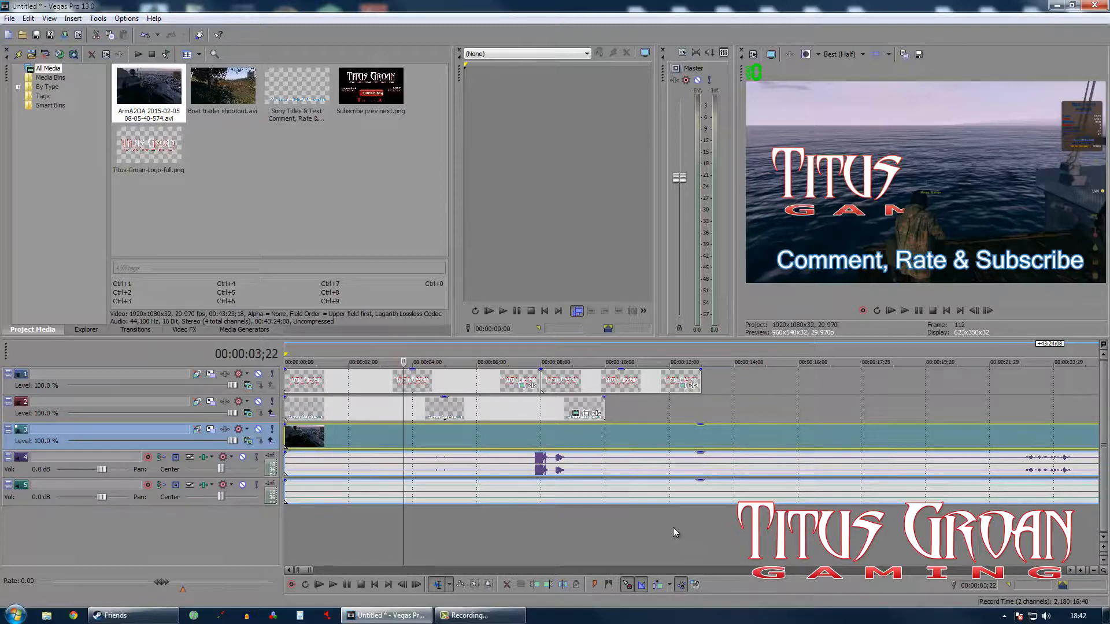
Skim the ArmA2OA footage along its full length to look for a suitable cut point.
{"action": "left_click", "coordinate": [594, 535]}
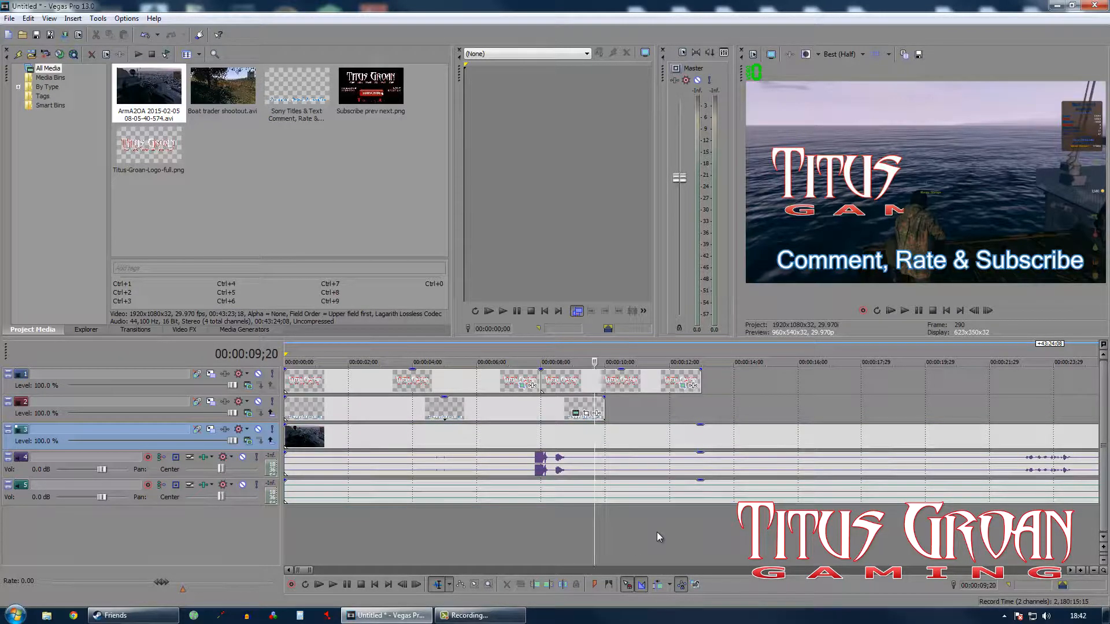
{"action": "left_click", "coordinate": [656, 533]}
{"action": "left_click", "coordinate": [745, 528]}
{"action": "left_click", "coordinate": [862, 512]}
{"action": "scroll", "coordinate": [872, 502], "scroll_direction": "down", "scroll_amount": 2}
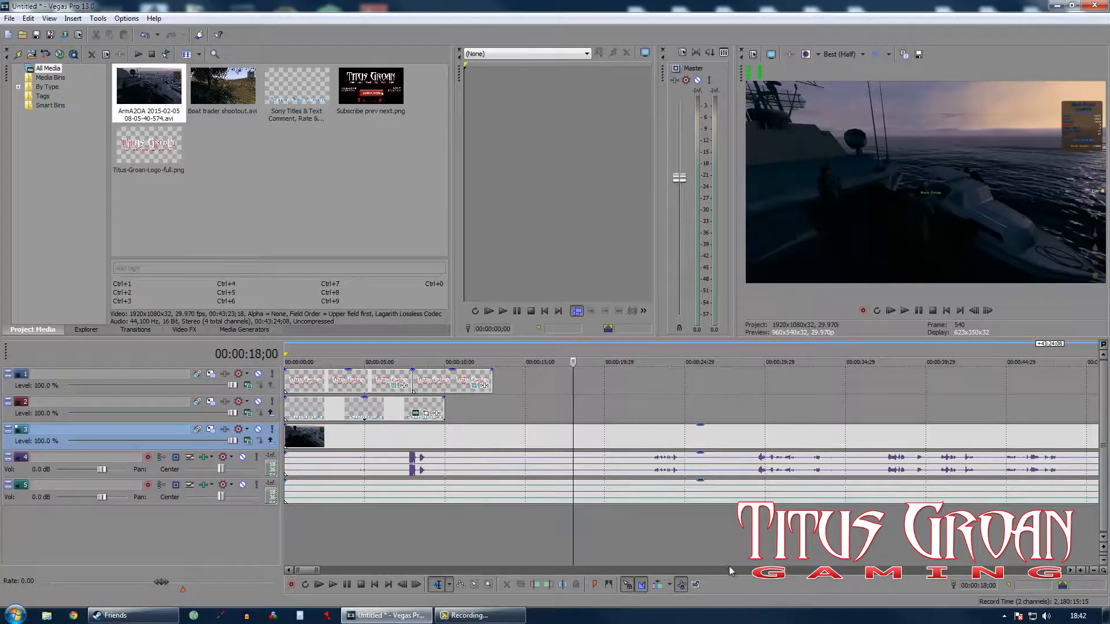
{"action": "left_click", "coordinate": [747, 549]}
{"action": "scroll", "coordinate": [833, 547], "scroll_direction": "down", "scroll_amount": 3}
{"action": "left_click", "coordinate": [775, 545]}
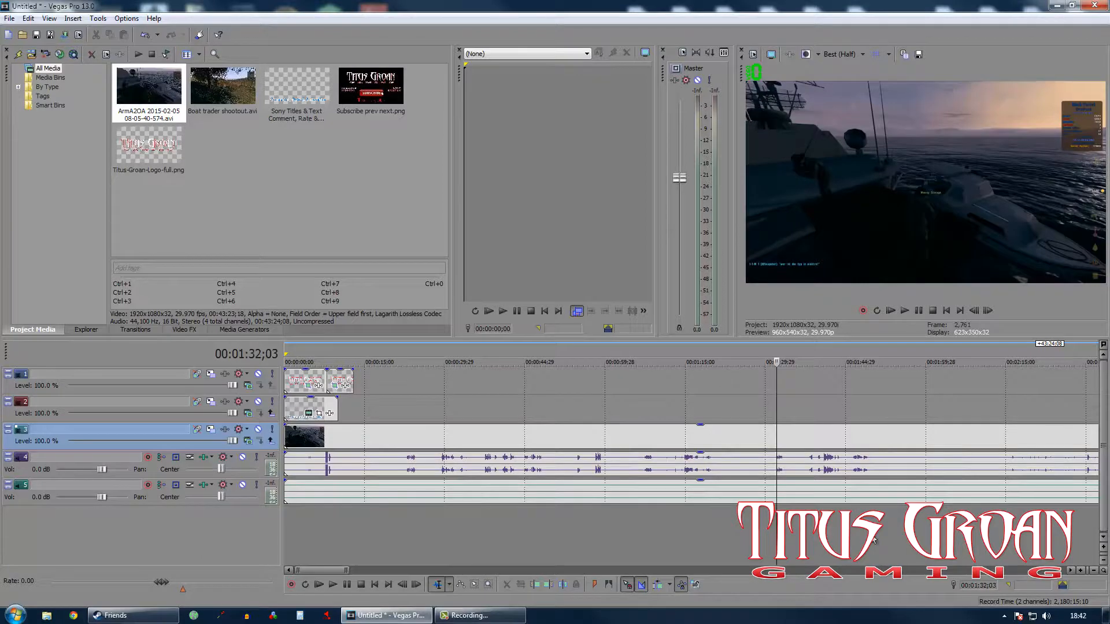
{"action": "left_click", "coordinate": [885, 536]}
{"action": "scroll", "coordinate": [882, 533], "scroll_direction": "down", "scroll_amount": 3}
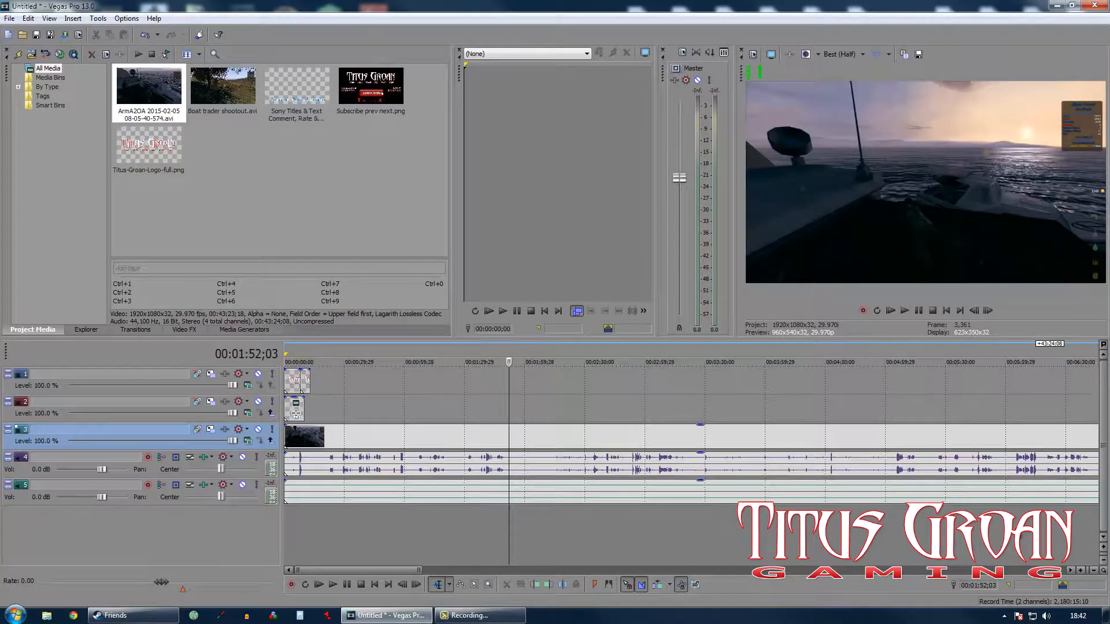
{"action": "left_click", "coordinate": [1017, 529]}
{"action": "scroll", "coordinate": [808, 544], "scroll_direction": "down", "scroll_amount": 3}
{"action": "left_click", "coordinate": [923, 531]}
{"action": "scroll", "coordinate": [923, 531], "scroll_direction": "down", "scroll_amount": 3}
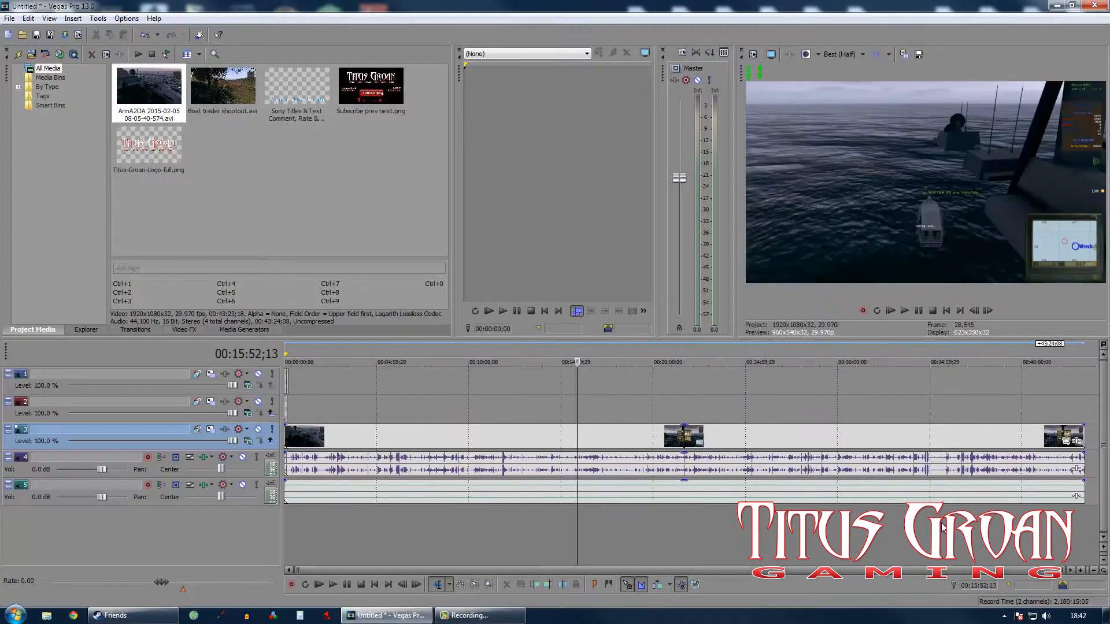
{"action": "left_click", "coordinate": [828, 532]}
{"action": "left_click", "coordinate": [916, 541]}
{"action": "left_click", "coordinate": [984, 540]}
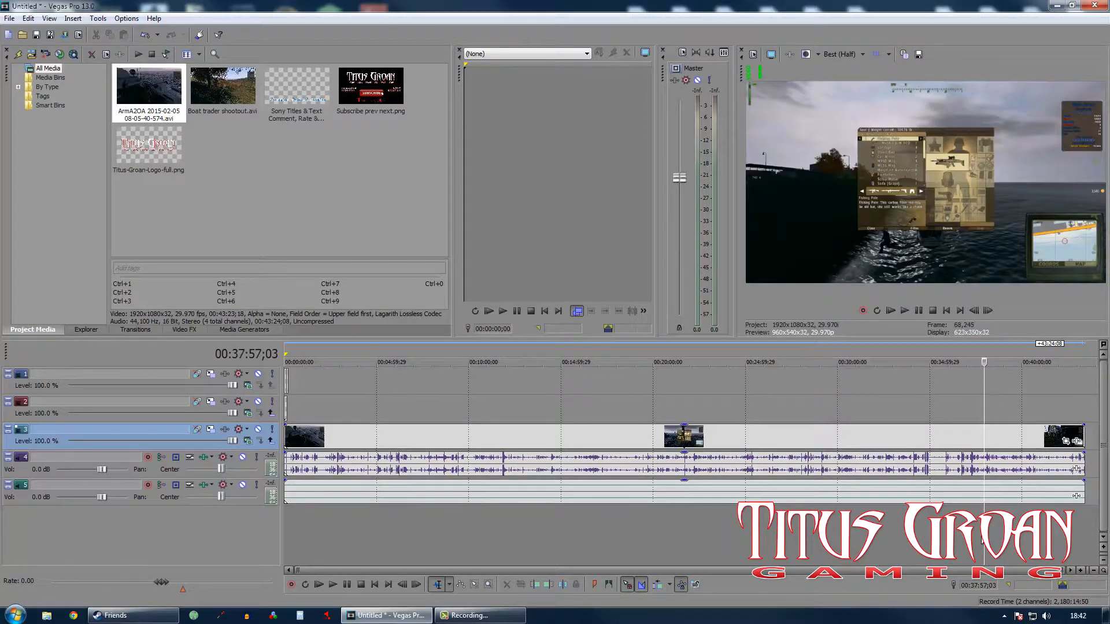
Split the ArmA2OA clip at 00:40:06;25 and delete everything before the cut.
{"action": "left_click", "coordinate": [1026, 535]}
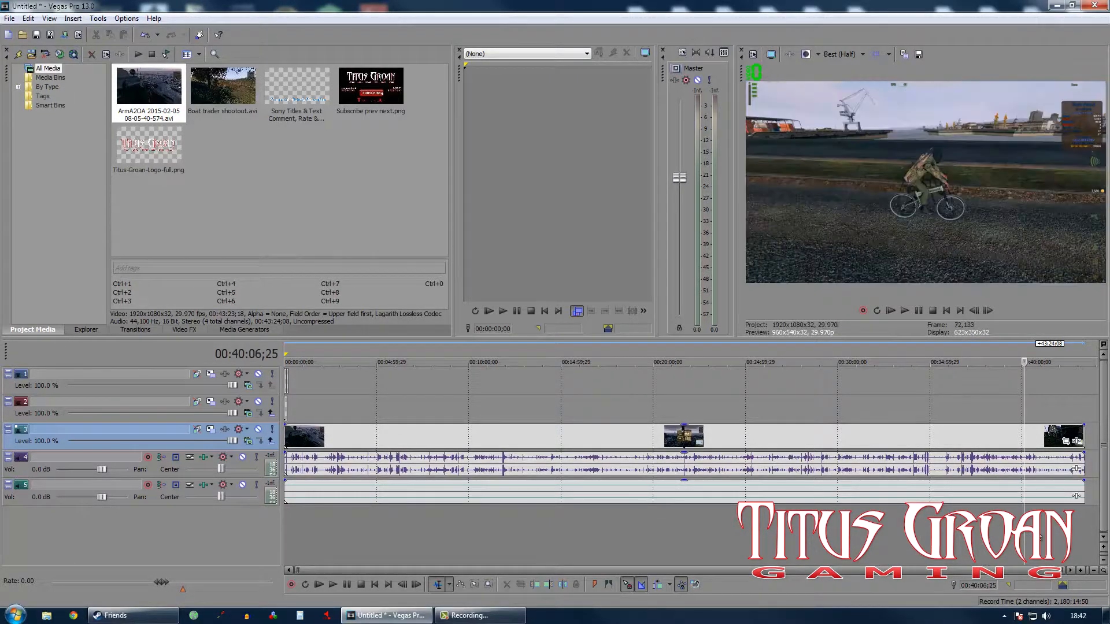
{"action": "key", "text": "s"}
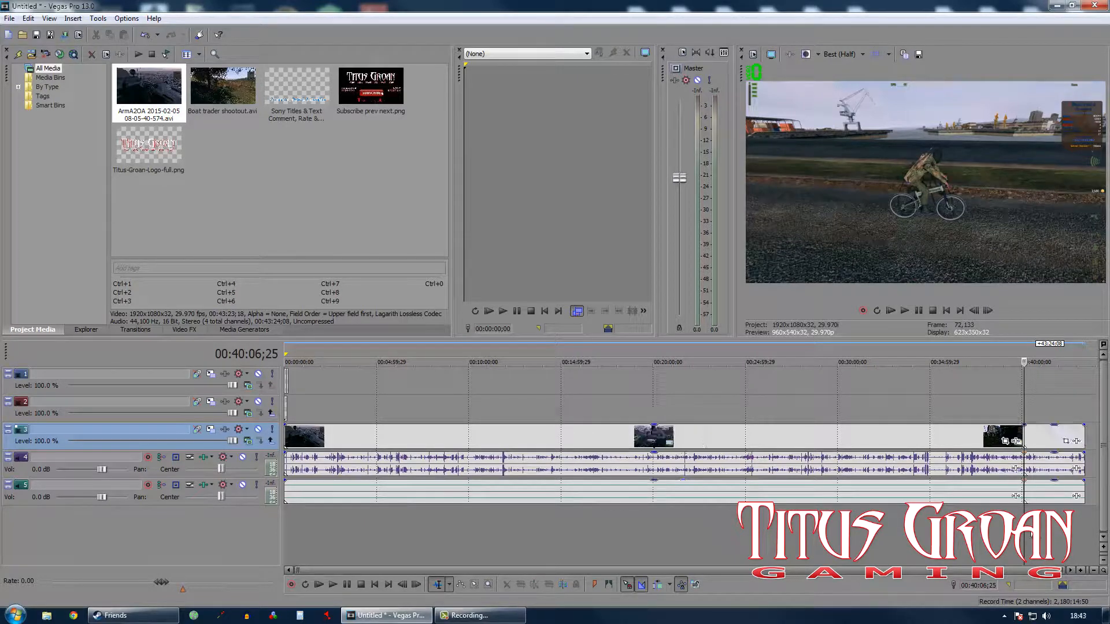
{"action": "left_click", "coordinate": [960, 444]}
{"action": "key", "text": "Delete"}
Move the remaining ArmA2OA segment to the start of the timeline and return the playhead to the beginning.
{"action": "left_click_drag", "start_coordinate": [1069, 444], "coordinate": [483, 443]}
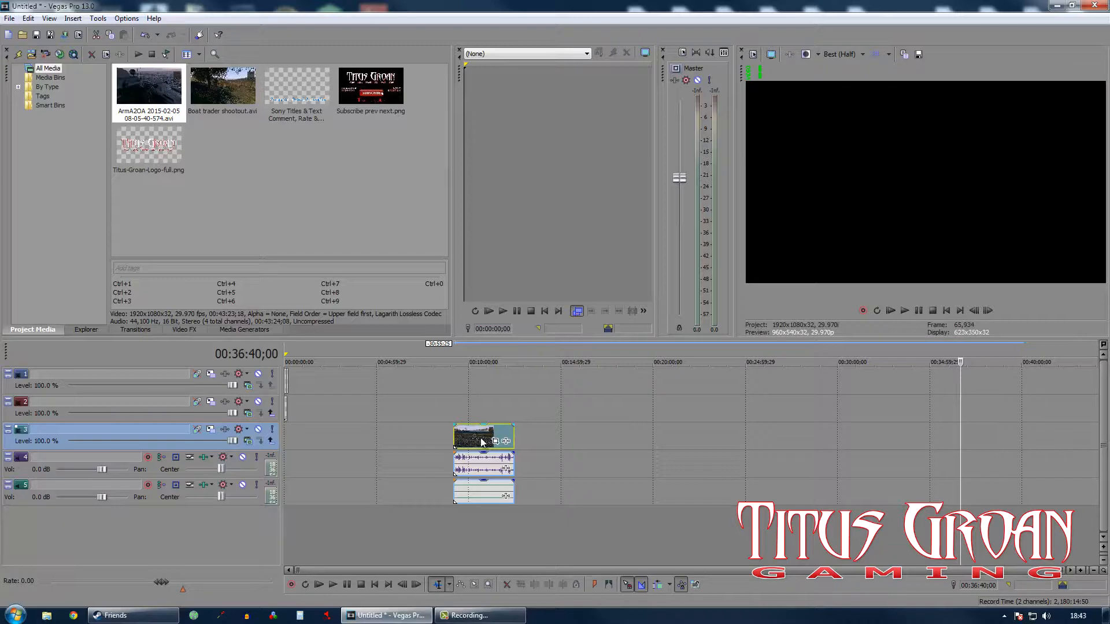
{"action": "left_click_drag", "start_coordinate": [482, 442], "coordinate": [292, 433]}
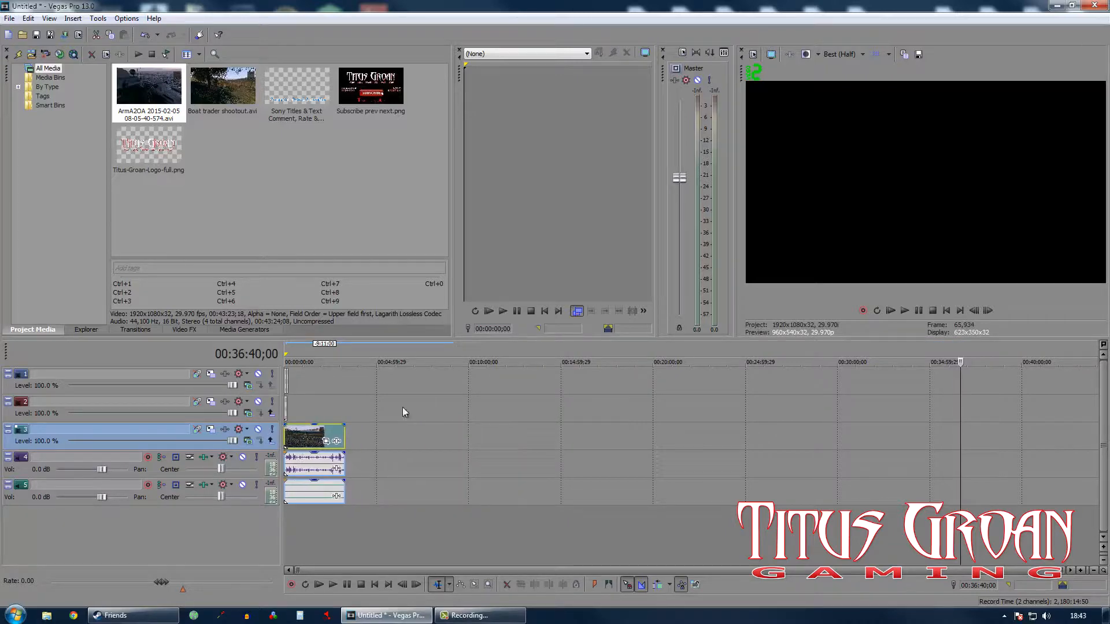
{"action": "left_click", "coordinate": [946, 310]}
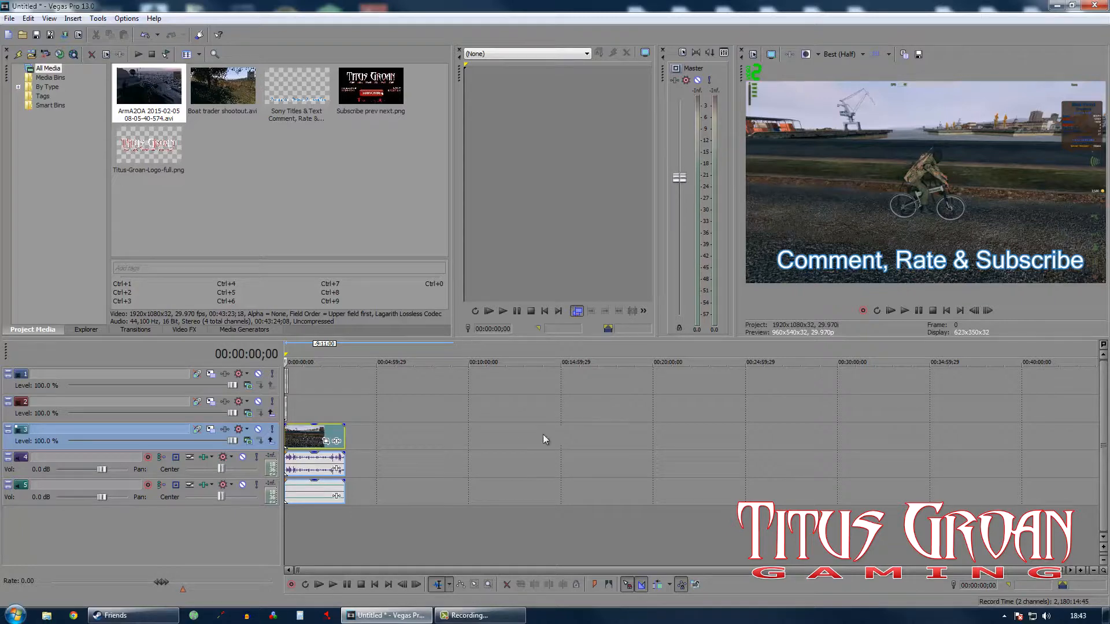
Lower the gameplay audio to -19.2 dB on track 4 and -9.8 dB on track 5.
{"action": "scroll", "coordinate": [543, 435], "scroll_direction": "up", "scroll_amount": 8}
{"action": "scroll", "coordinate": [543, 434], "scroll_direction": "down", "scroll_amount": 3}
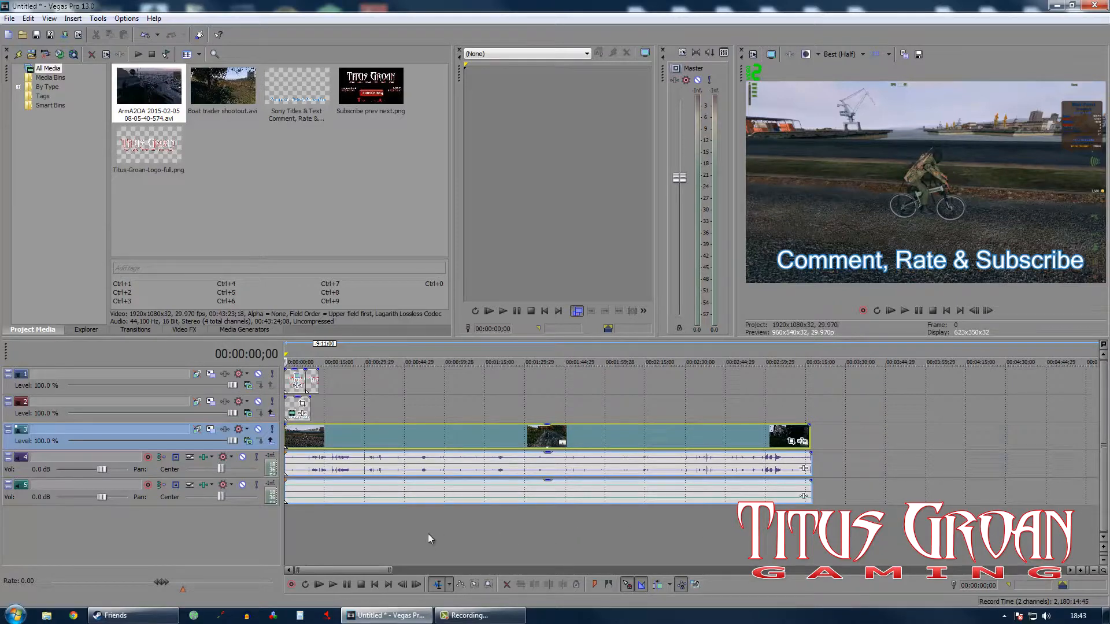
{"action": "left_click", "coordinate": [413, 534]}
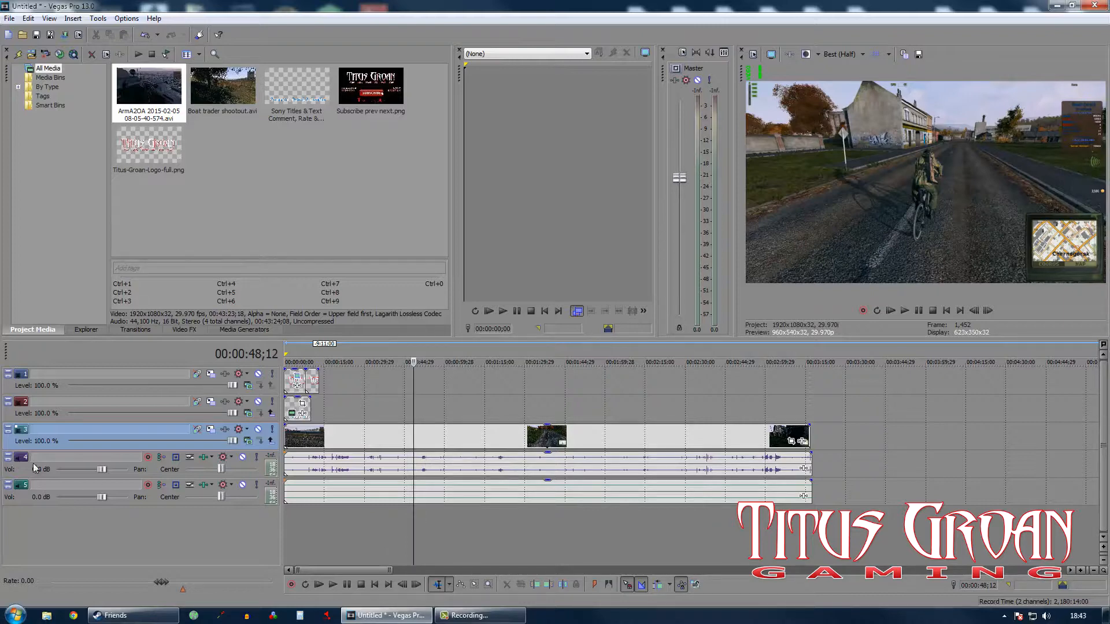
{"action": "left_click_drag", "start_coordinate": [102, 469], "coordinate": [78, 496]}
Split the ArmA2OA segment at 00:00:48;12, play across the cut, and delete the part after it.
{"action": "key", "text": "s"}
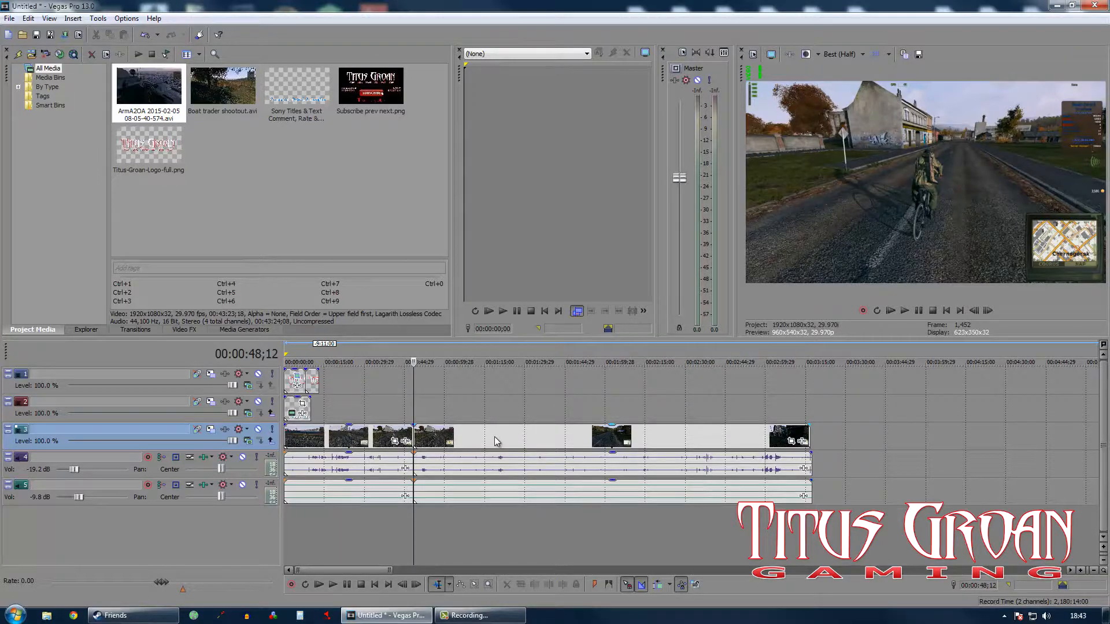
{"action": "left_click", "coordinate": [400, 529]}
{"action": "key", "text": "space"}
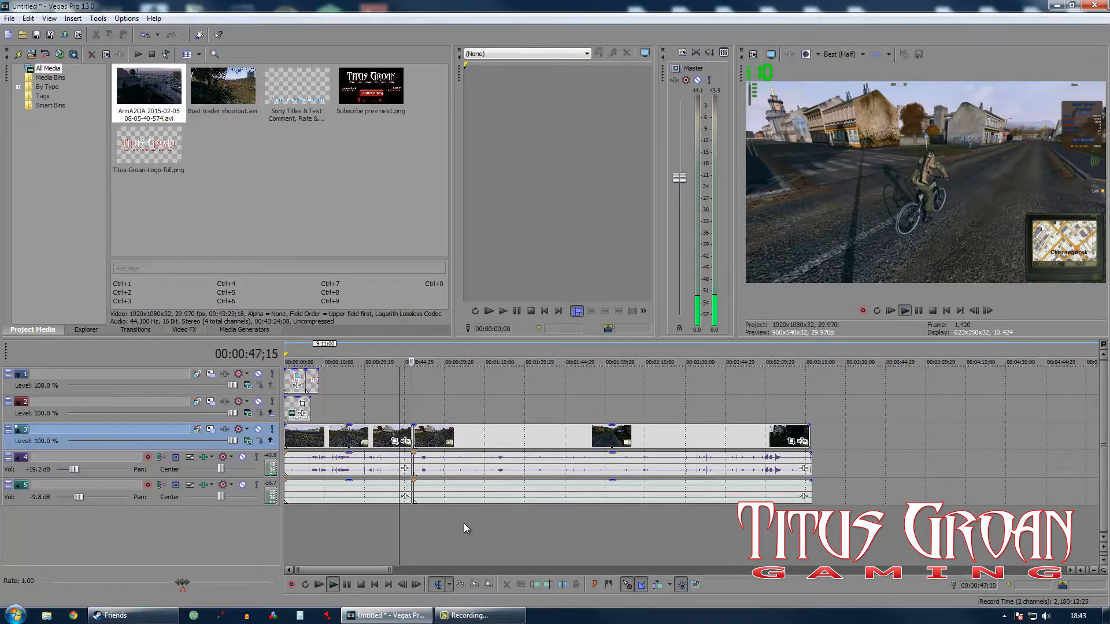
{"action": "left_click", "coordinate": [919, 313]}
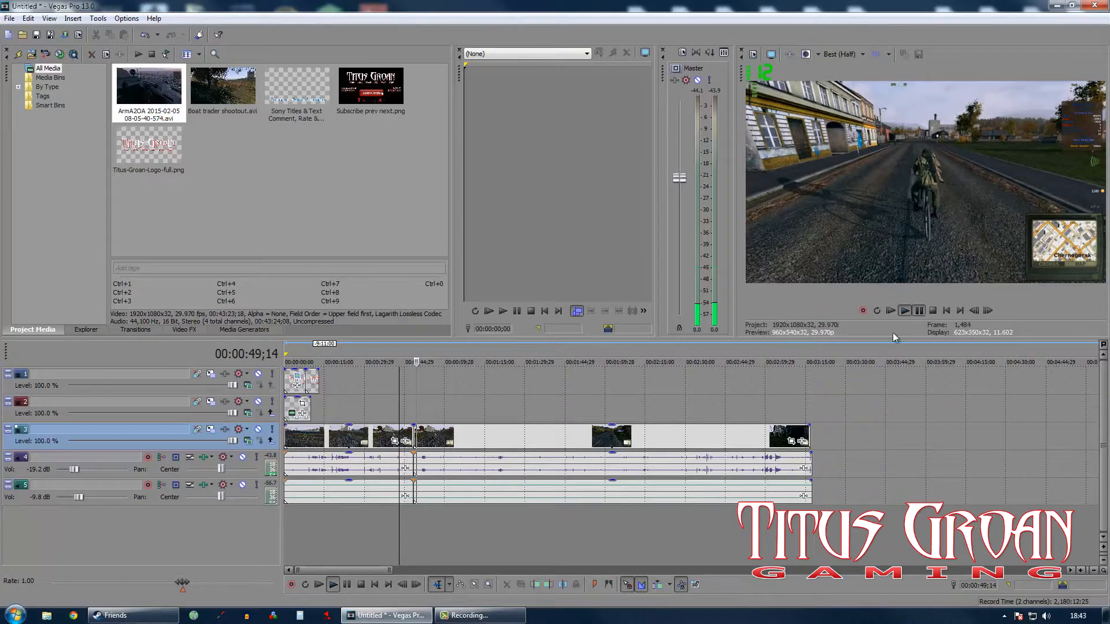
{"action": "left_click", "coordinate": [533, 439]}
{"action": "key", "text": "Delete"}
Add "Boat trader shootout.avi" to track 3 shortly after the ArmA2OA segment and disable resampling for its video event.
{"action": "left_click_drag", "start_coordinate": [223, 86], "coordinate": [453, 433]}
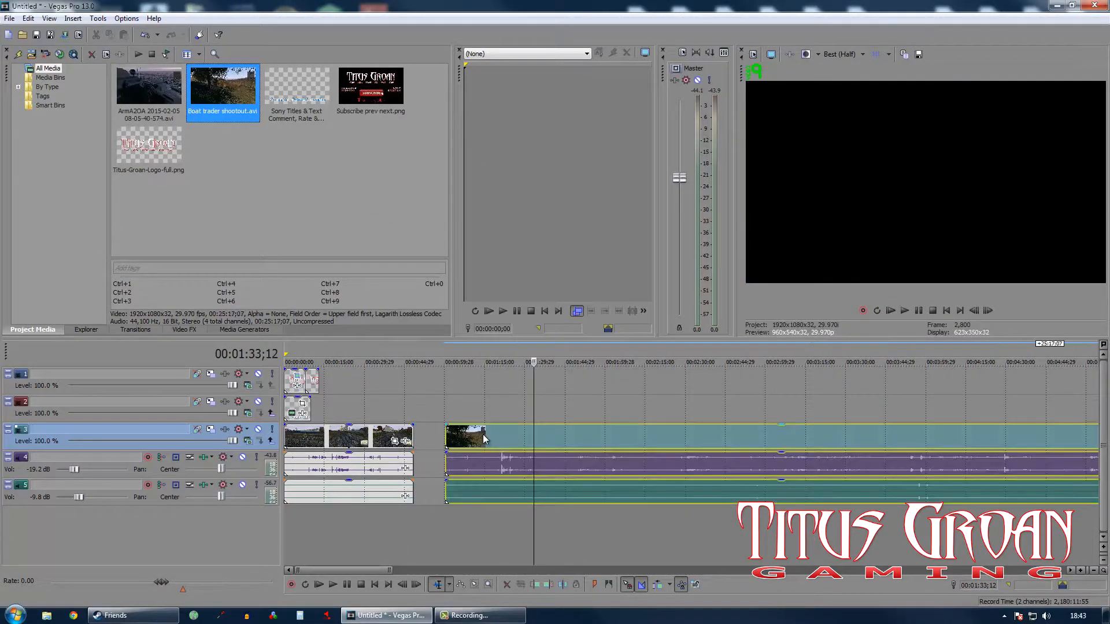
{"action": "left_click", "coordinate": [485, 435]}
{"action": "right_click", "coordinate": [488, 433]}
{"action": "left_click", "coordinate": [509, 430]}
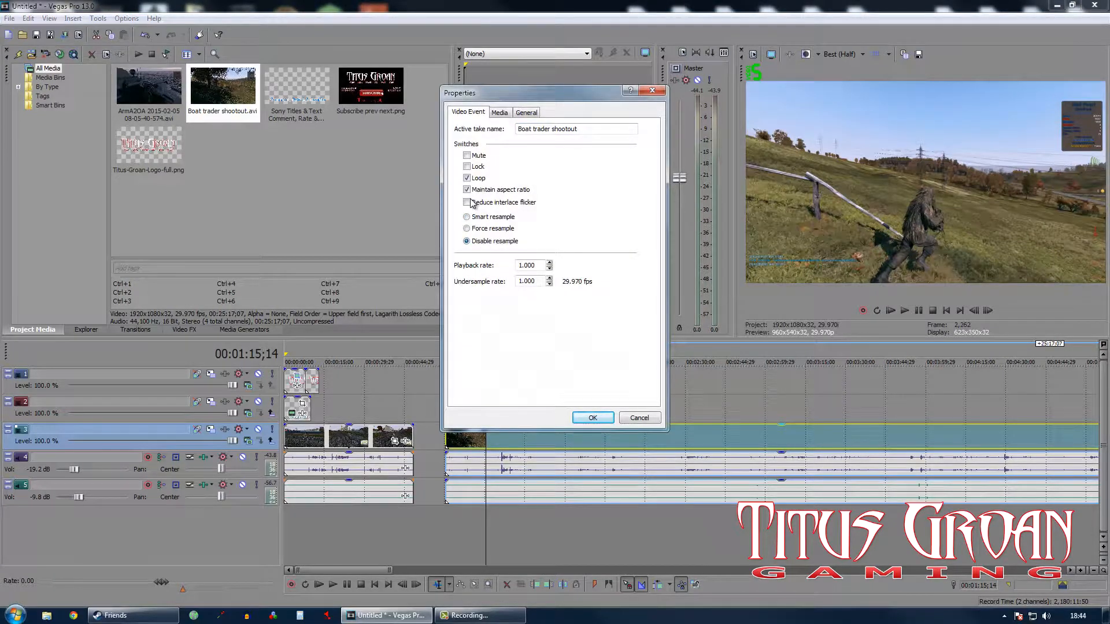
{"action": "left_click", "coordinate": [600, 418]}
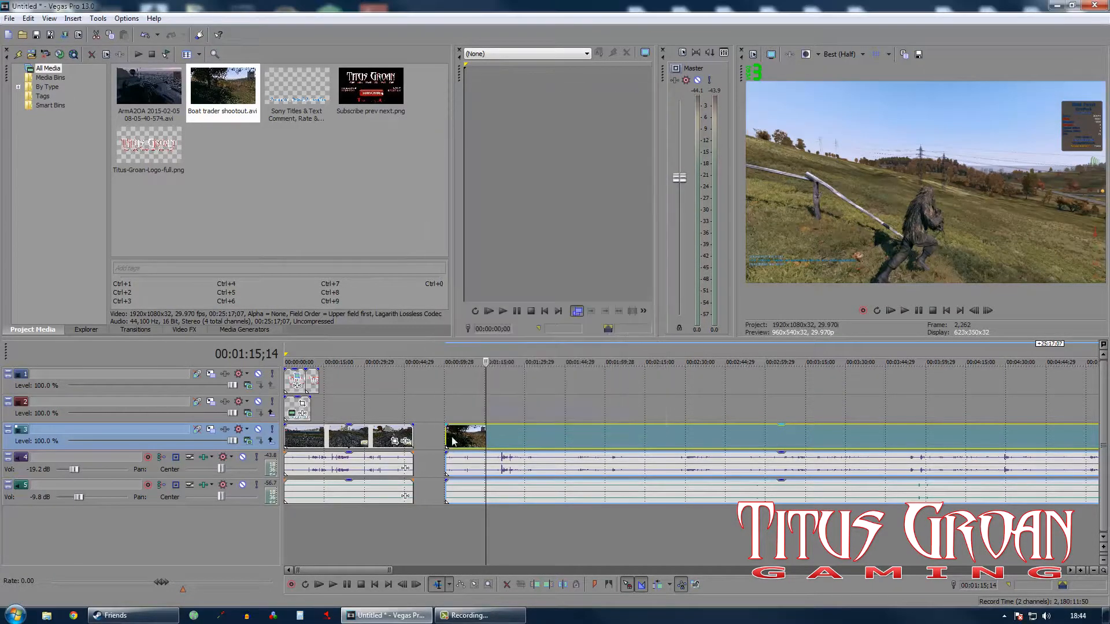
Split the Boat trader shootout clip at 00:01:18;28 and delete the section before the cut.
{"action": "left_click", "coordinate": [455, 515]}
{"action": "left_click", "coordinate": [474, 519]}
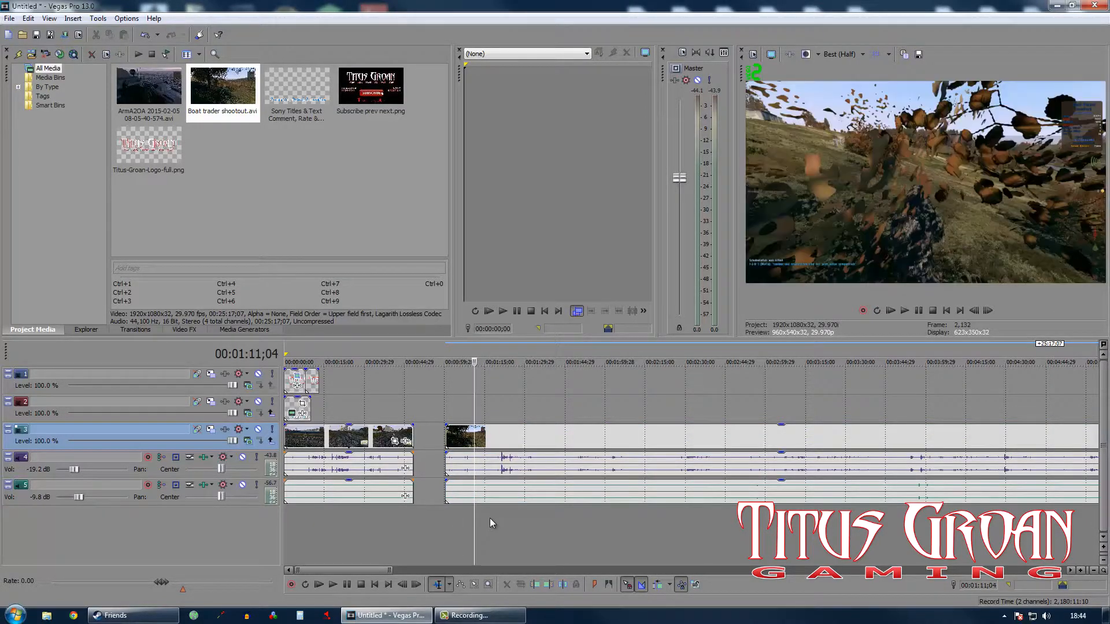
{"action": "left_click", "coordinate": [495, 518]}
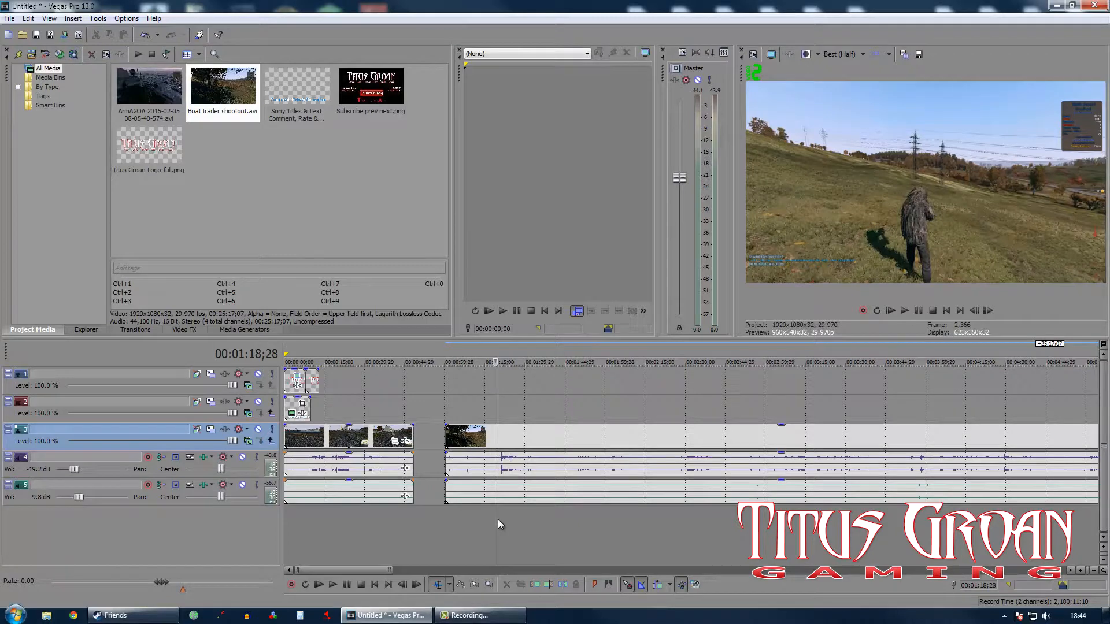
{"action": "key", "text": "s"}
{"action": "left_click", "coordinate": [493, 437]}
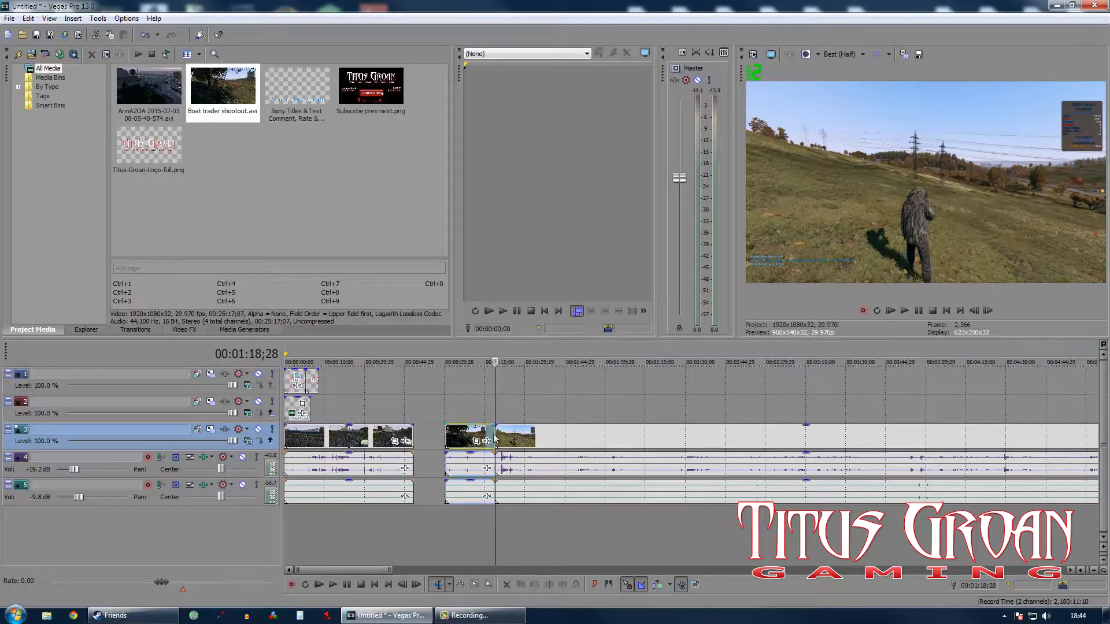
{"action": "key", "text": "Delete"}
Move the Boat trader shootout clip back to overlap the end of the ArmA2OA segment with a one-second crossfade.
{"action": "left_click_drag", "start_coordinate": [565, 429], "coordinate": [480, 433]}
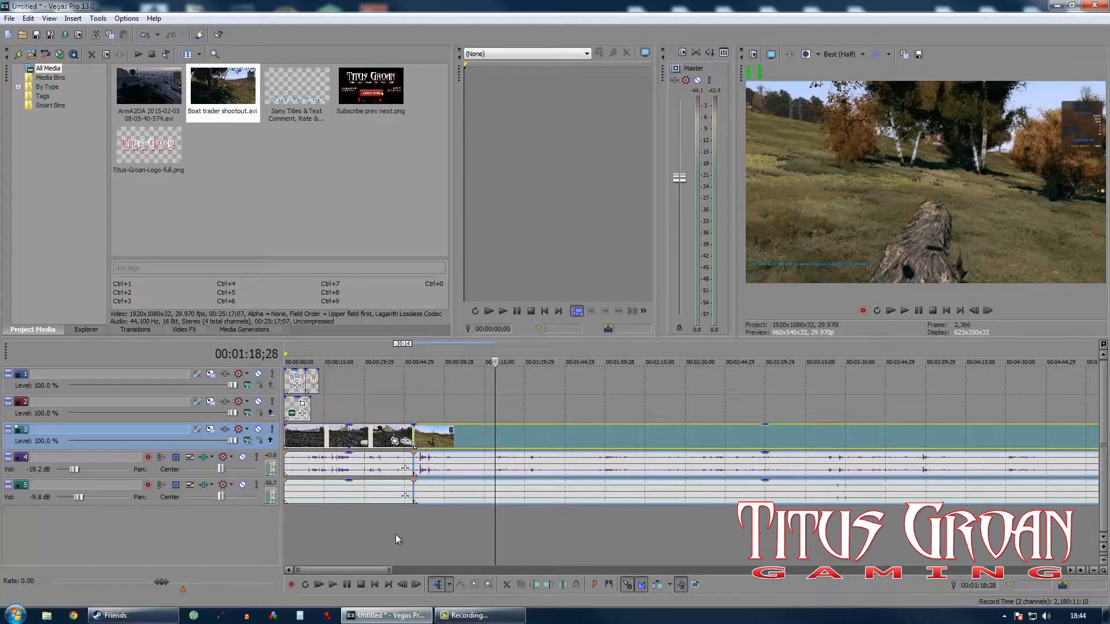
{"action": "left_click", "coordinate": [407, 519]}
{"action": "scroll", "coordinate": [786, 448], "scroll_direction": "up", "scroll_amount": 6}
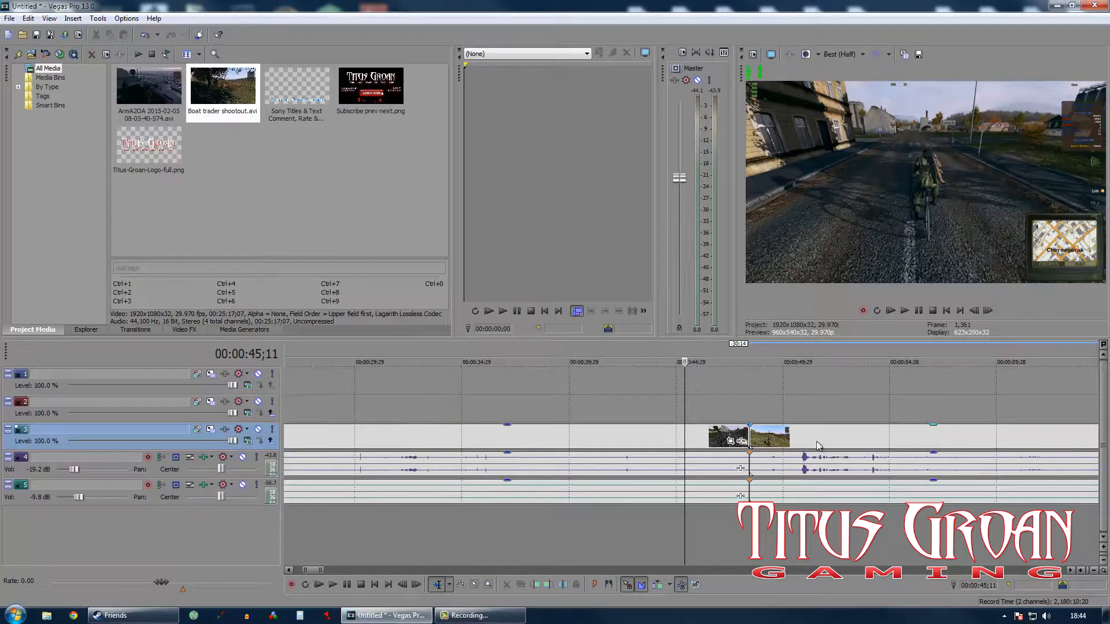
{"action": "left_click_drag", "start_coordinate": [836, 439], "coordinate": [814, 435]}
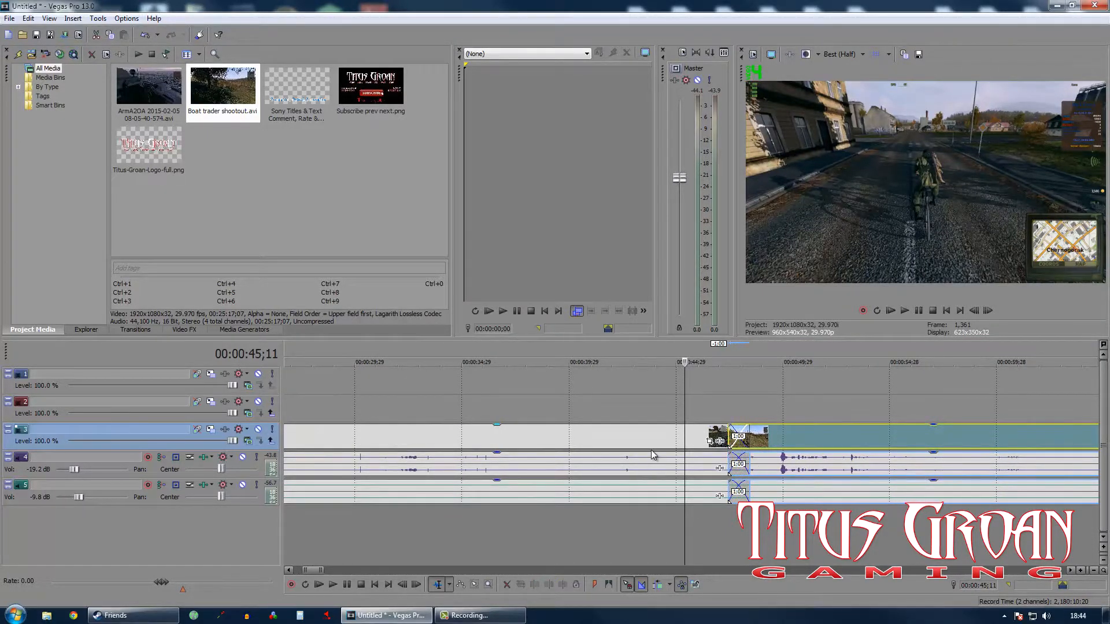
Extend the corner logo on track 1 by about 00:01:09;26 and play back the crossfade beneath it.
{"action": "scroll", "coordinate": [652, 455], "scroll_direction": "down", "scroll_amount": 3}
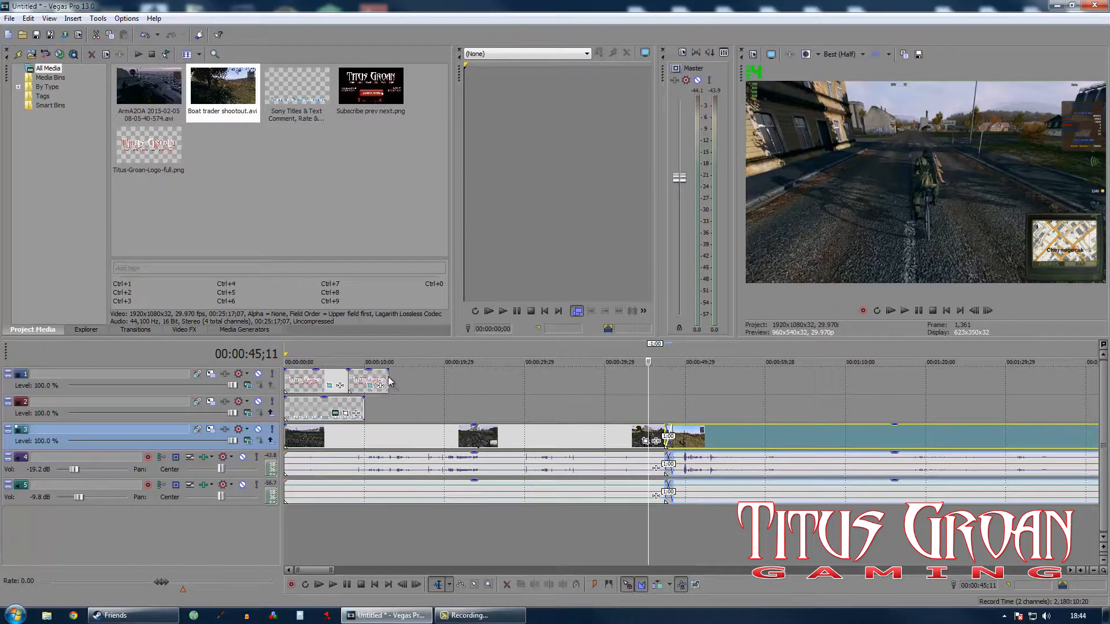
{"action": "left_click_drag", "start_coordinate": [386, 375], "coordinate": [948, 377]}
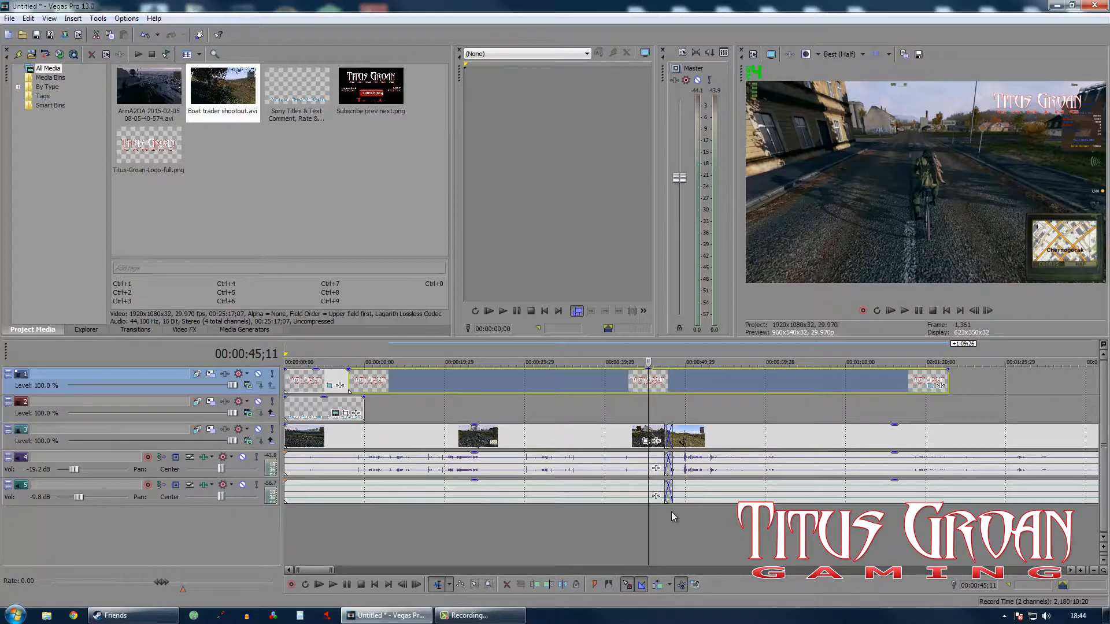
{"action": "key", "text": "space"}
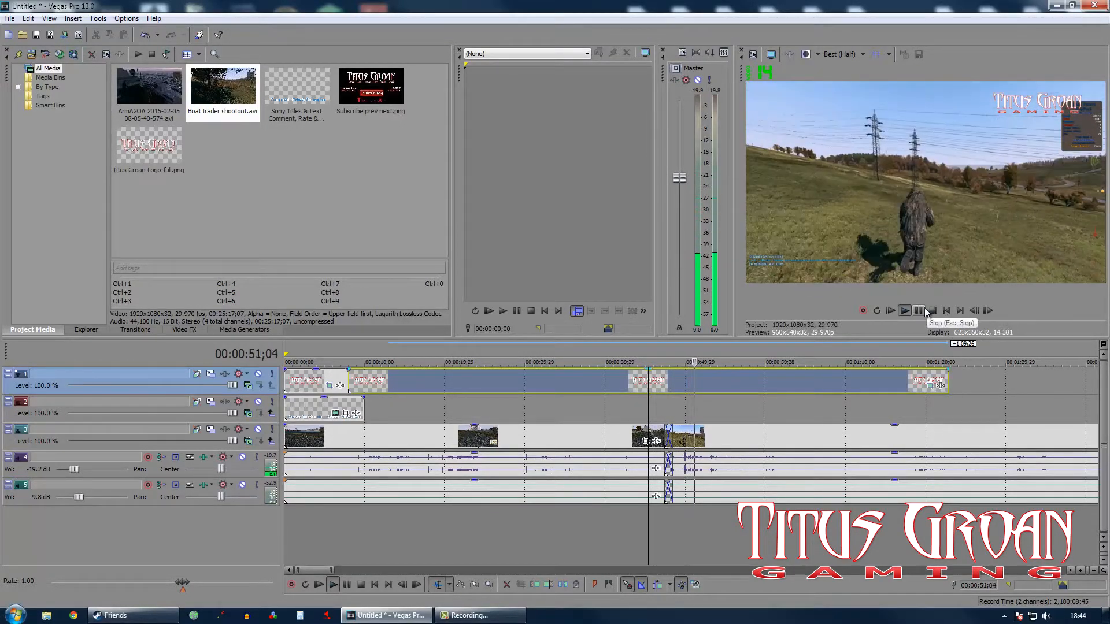
{"action": "left_click", "coordinate": [921, 311]}
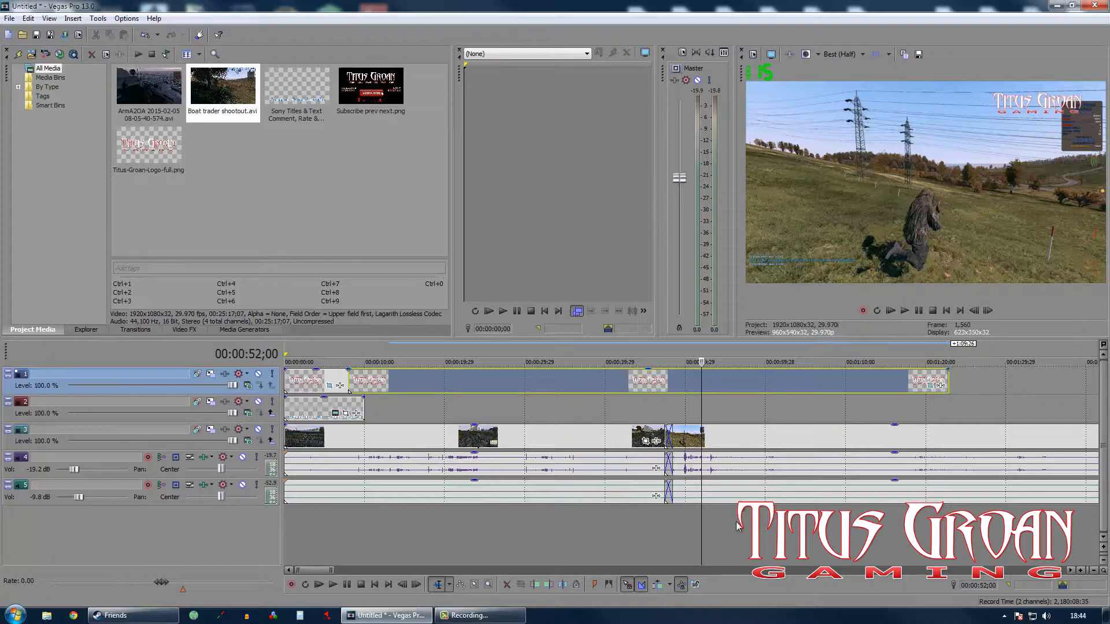
Split the Boat trader shootout clip at 00:01:26;06 and delete the section after the cut.
{"action": "scroll", "coordinate": [771, 527], "scroll_direction": "down", "scroll_amount": 3}
{"action": "left_click", "coordinate": [630, 532]}
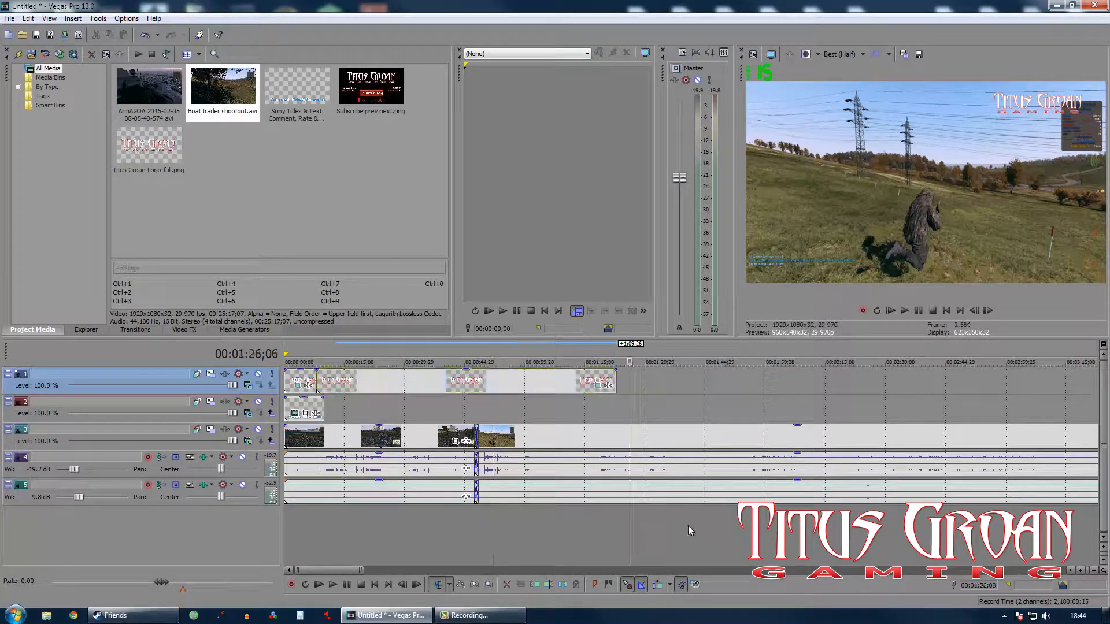
{"action": "key", "text": "s"}
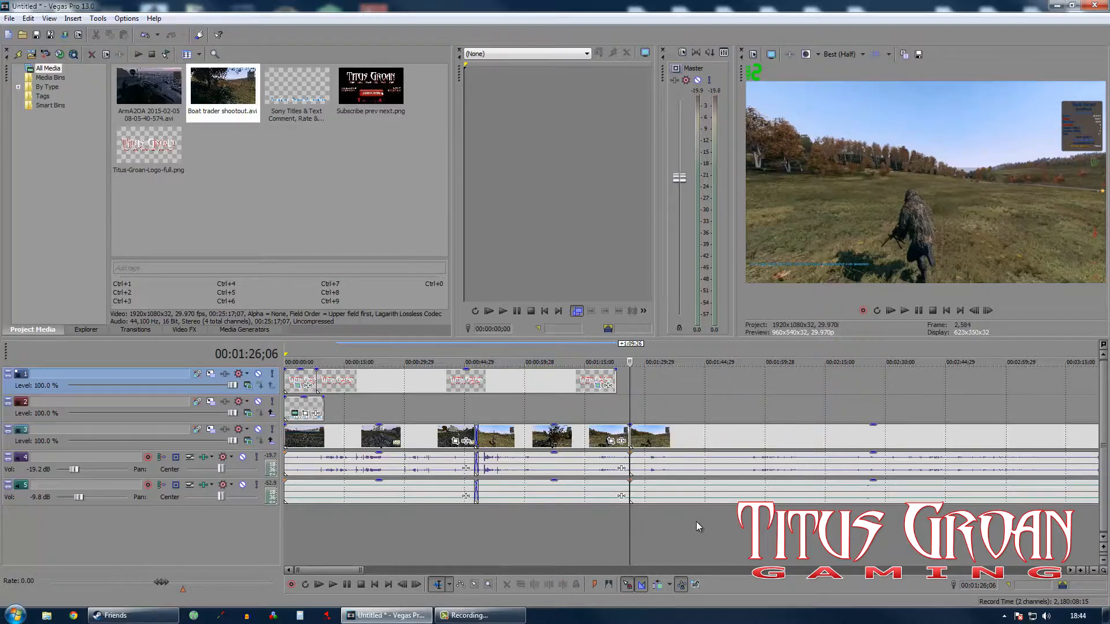
{"action": "left_click", "coordinate": [720, 441]}
{"action": "key", "text": "Delete"}
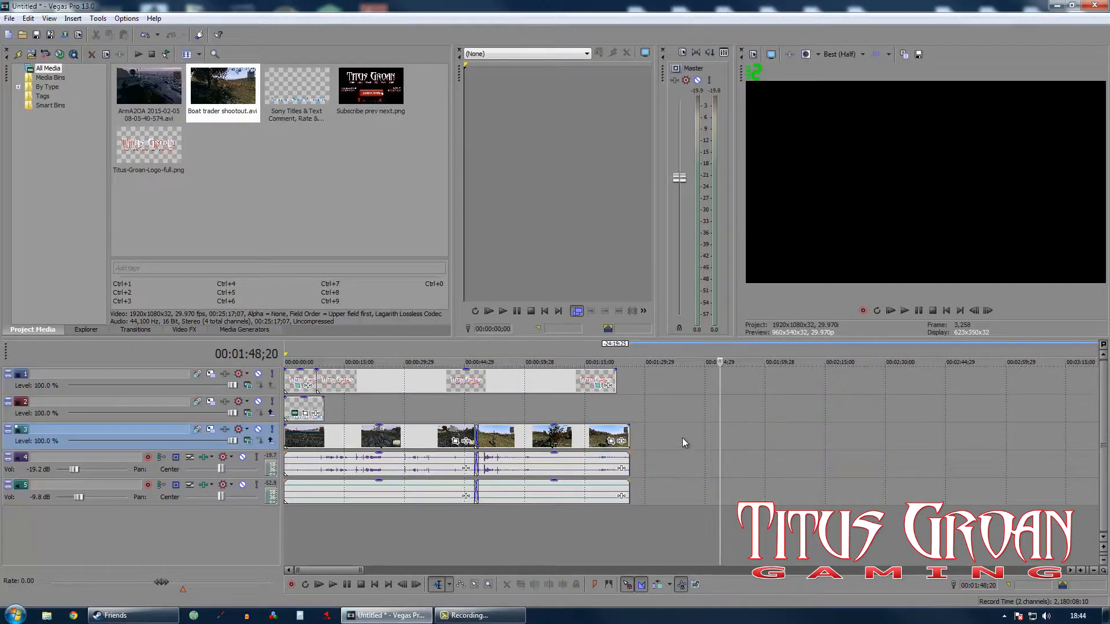
Extend the corner logo to the end of the gameplay and place "Subscribe prev next.png" directly after it on track 1.
{"action": "left_click_drag", "start_coordinate": [615, 376], "coordinate": [629, 376]}
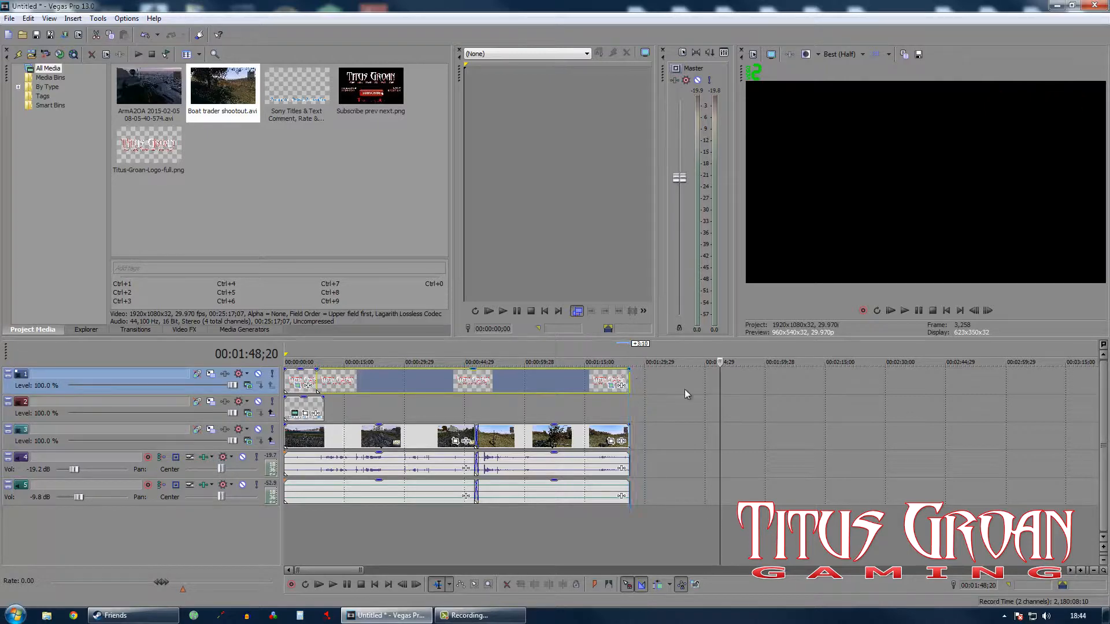
{"action": "left_click", "coordinate": [372, 85]}
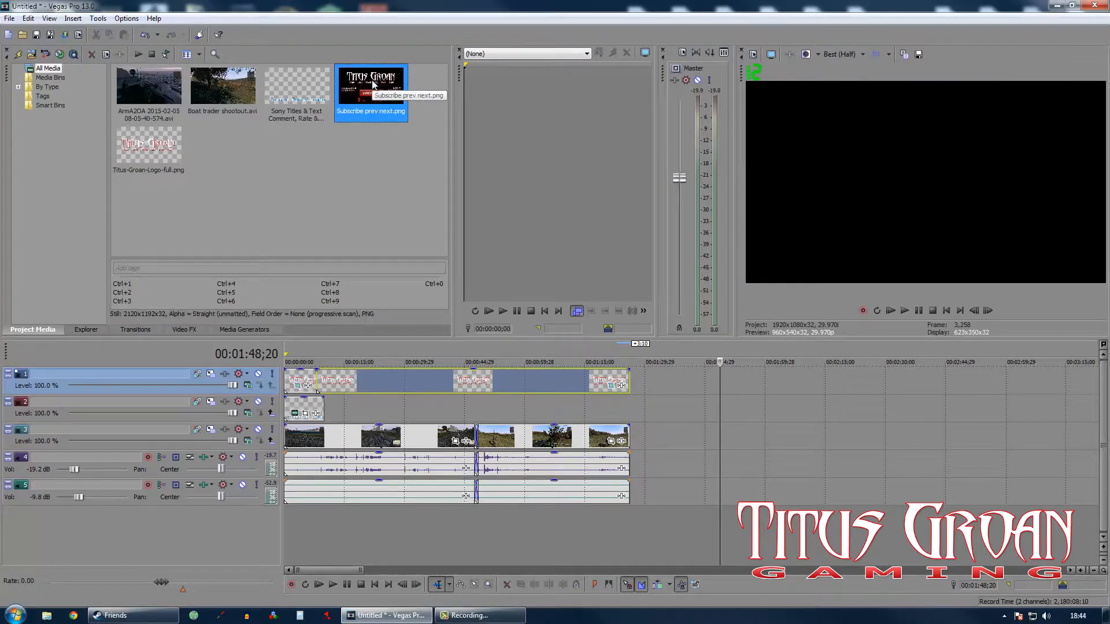
{"action": "left_click_drag", "start_coordinate": [373, 85], "coordinate": [642, 383]}
{"action": "left_click", "coordinate": [645, 526]}
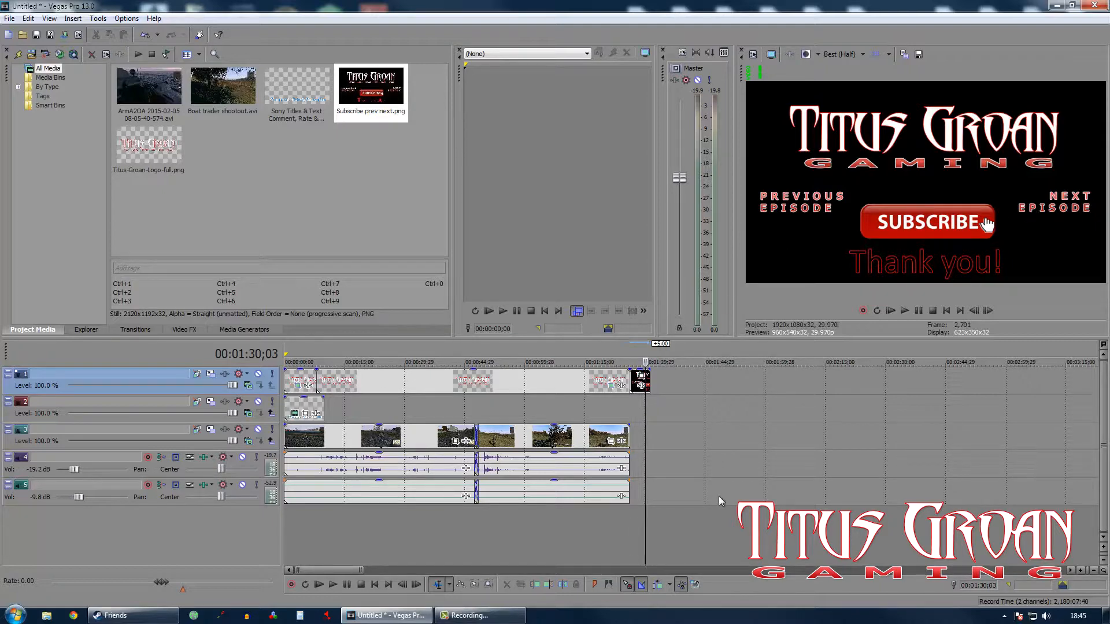
Hide the "Previous Episode" text on the subscribe end card with a rectangular mask set to negative mode.
{"action": "scroll", "coordinate": [682, 495], "scroll_direction": "up", "scroll_amount": 4}
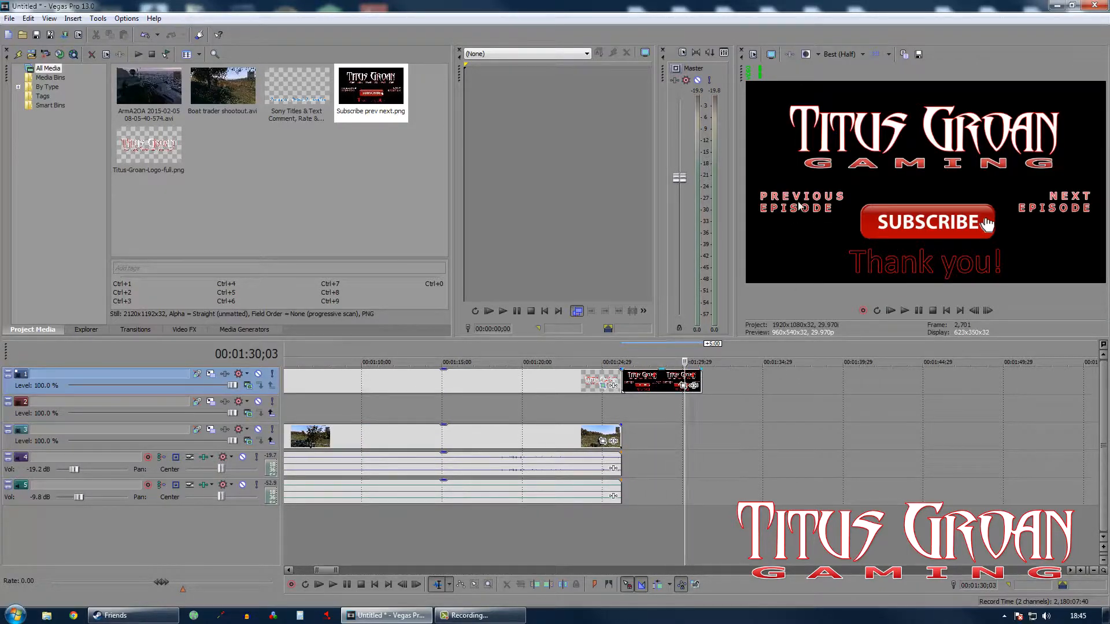
{"action": "left_click", "coordinate": [684, 385]}
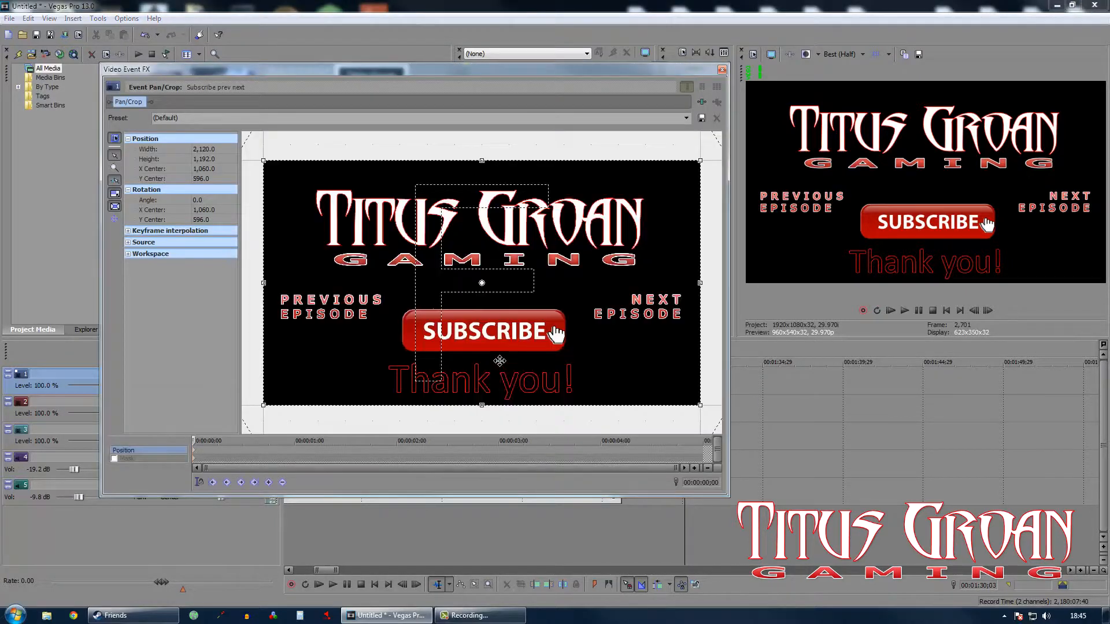
{"action": "left_click", "coordinate": [115, 458]}
{"action": "left_click_drag", "start_coordinate": [277, 283], "coordinate": [388, 330]}
{"action": "left_click", "coordinate": [313, 375]}
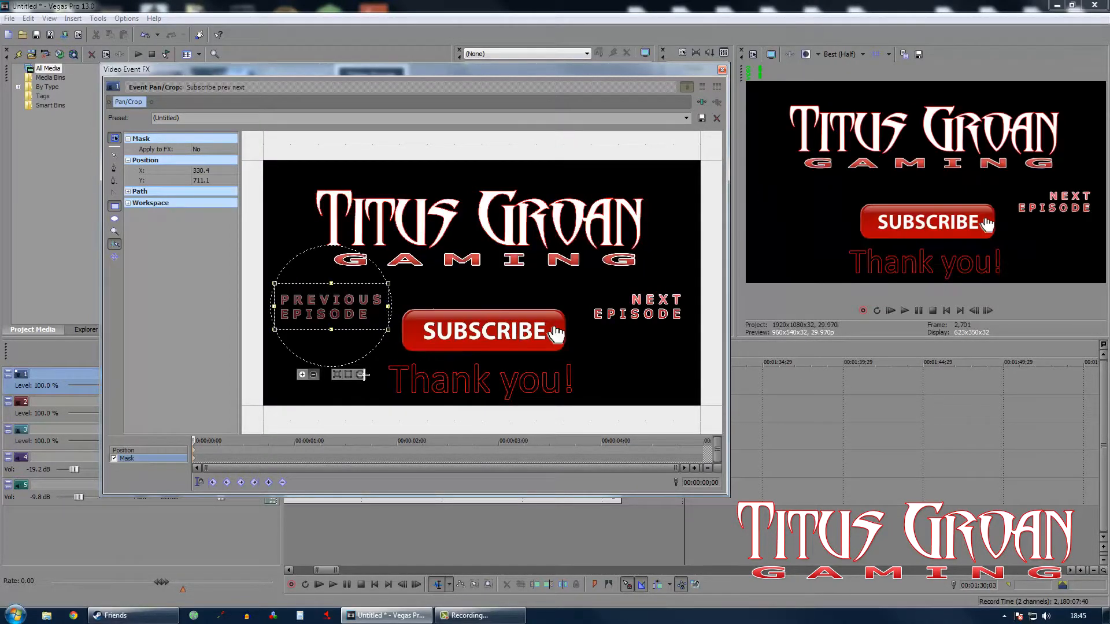
{"action": "left_click", "coordinate": [723, 70]}
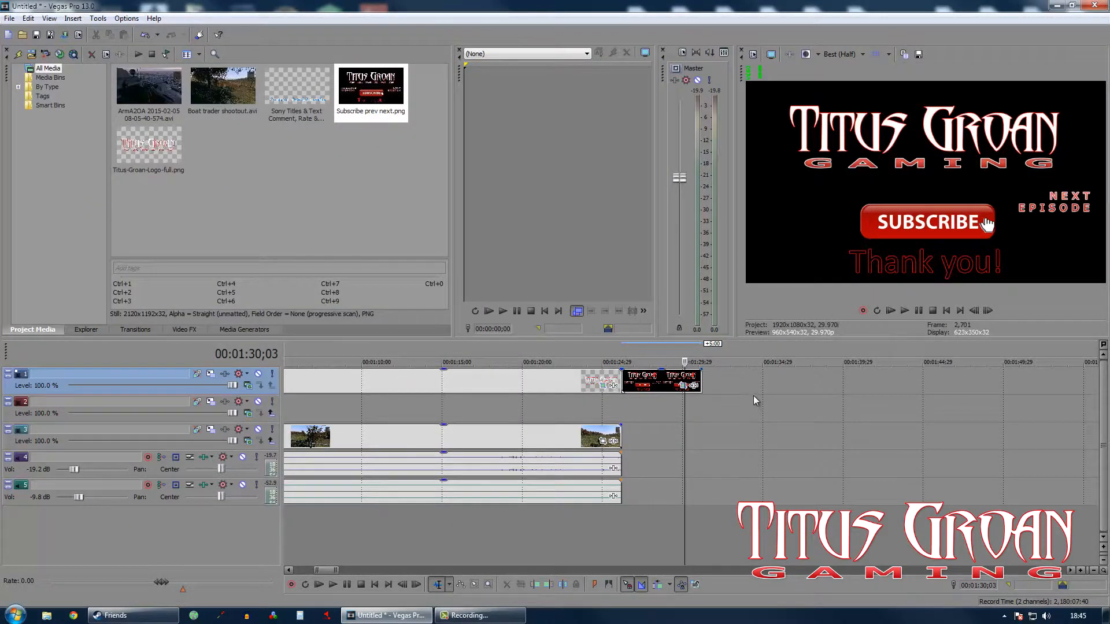
Set the project's field order to None (progressive scan) with 8-bit pixel format, and open the project's audio properties.
{"action": "scroll", "coordinate": [656, 417], "scroll_direction": "down", "scroll_amount": 2}
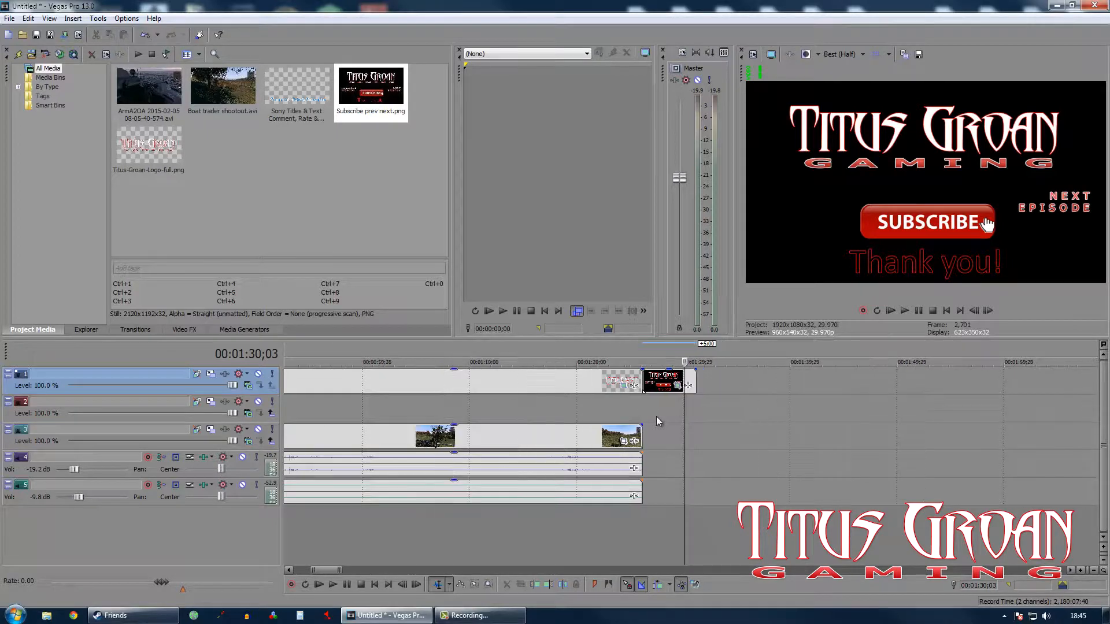
{"action": "scroll", "coordinate": [657, 418], "scroll_direction": "down", "scroll_amount": 2}
{"action": "scroll", "coordinate": [656, 417], "scroll_direction": "up", "scroll_amount": 2}
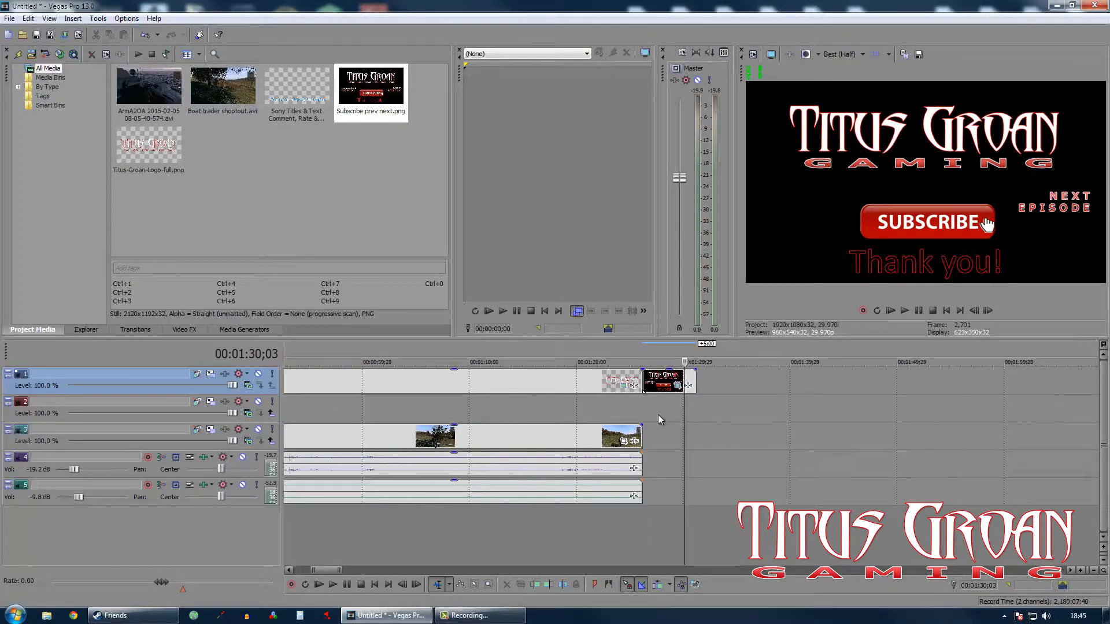
{"action": "left_click", "coordinate": [752, 54]}
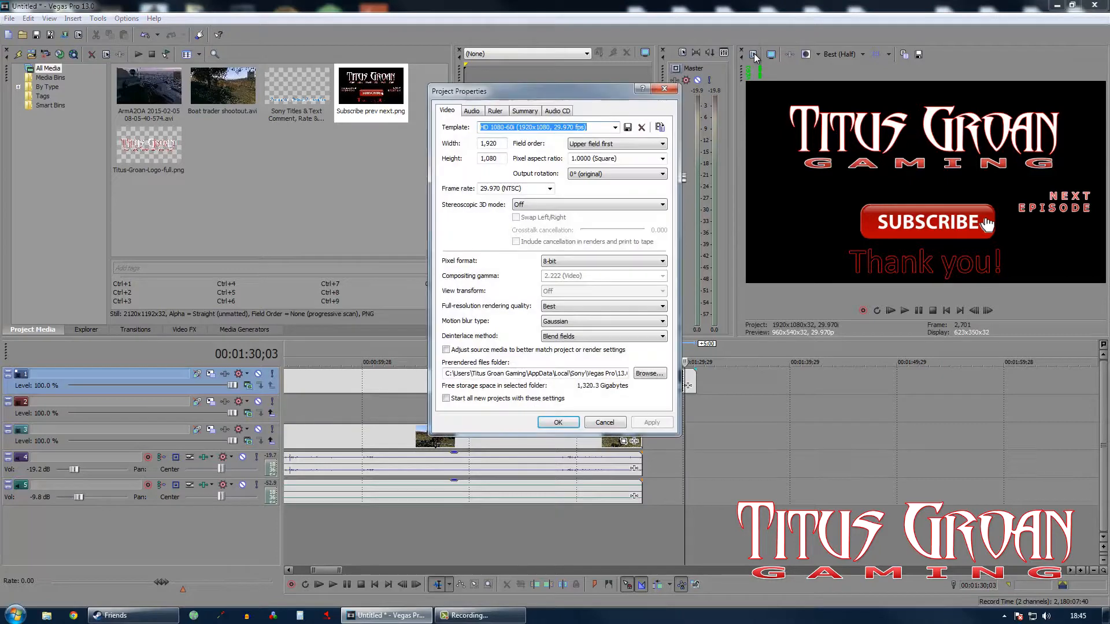
{"action": "left_click", "coordinate": [634, 144]}
{"action": "left_click", "coordinate": [604, 153]}
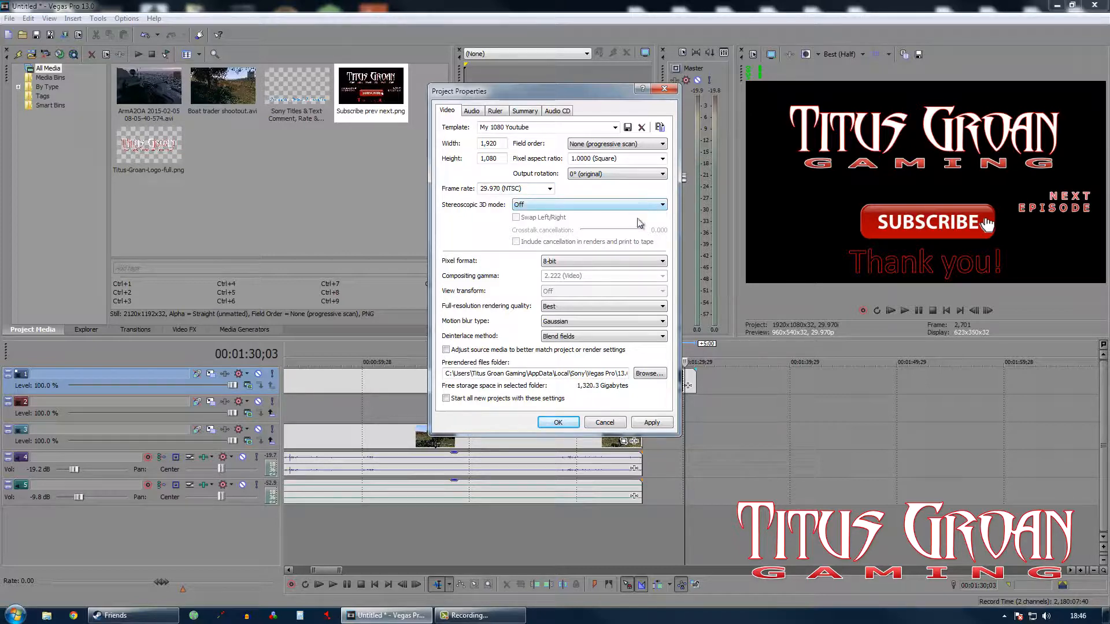
{"action": "left_click", "coordinate": [614, 266]}
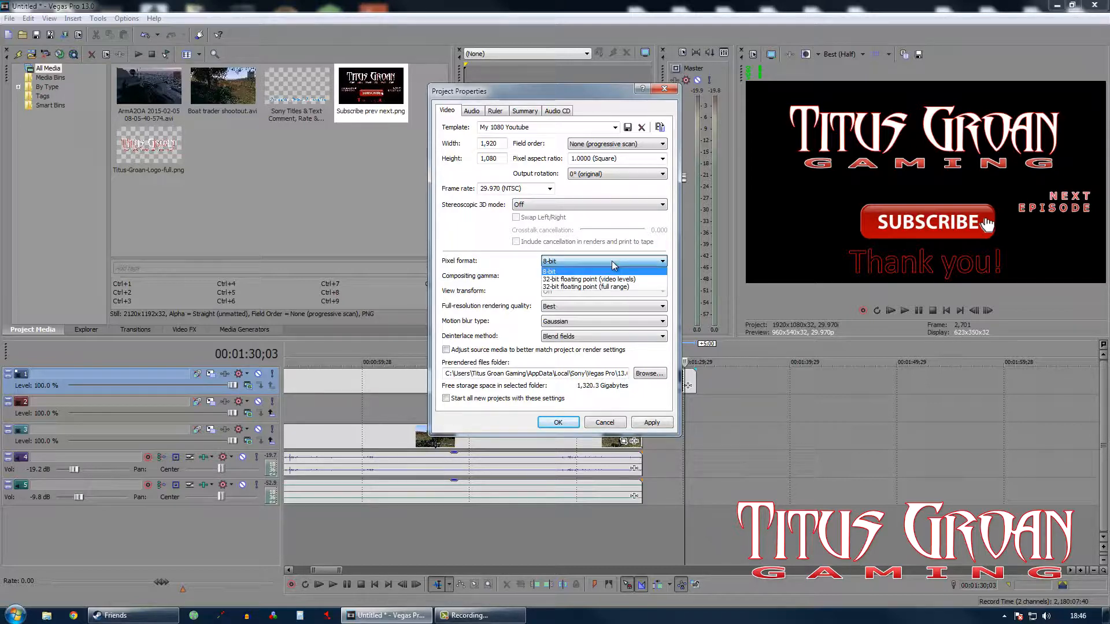
{"action": "left_click", "coordinate": [610, 269]}
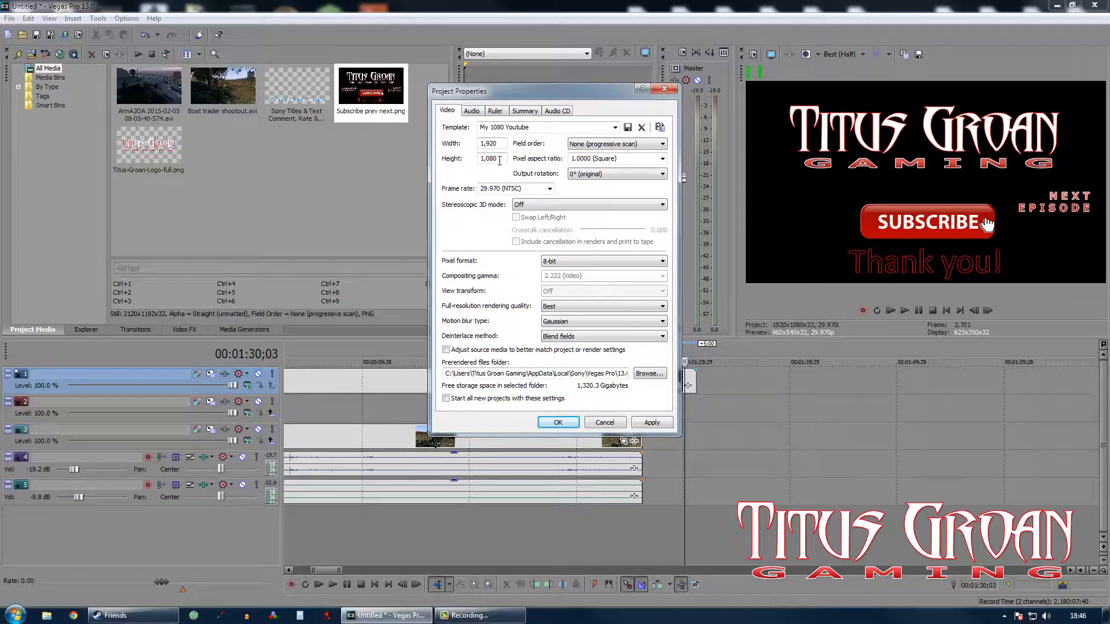
{"action": "left_click", "coordinate": [479, 110]}
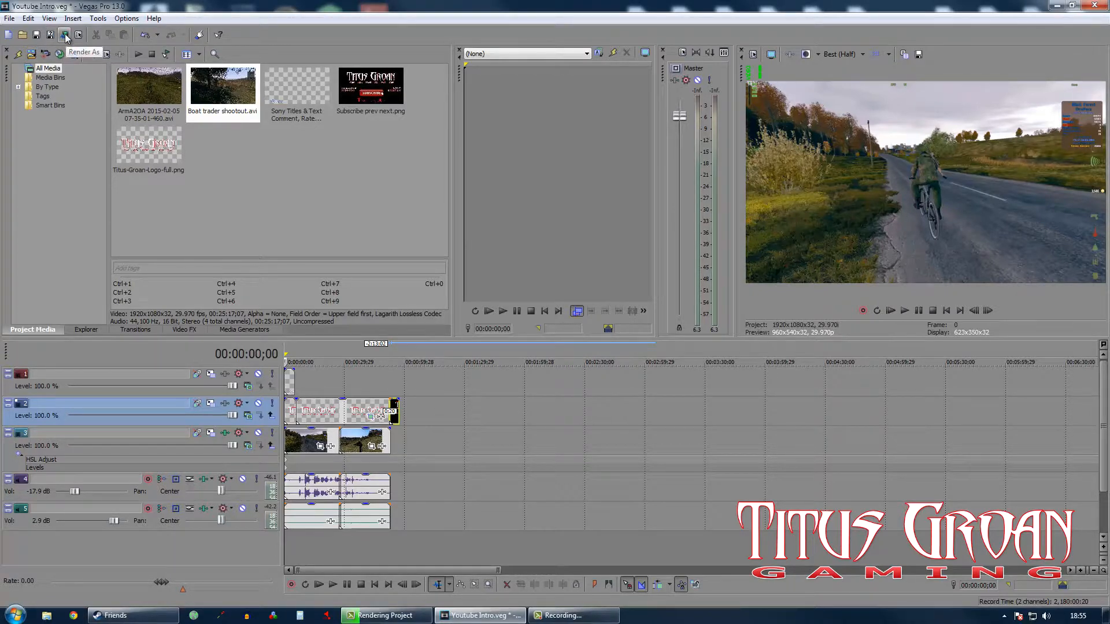
Open the render settings for the Youtube Intro project and select the Sony AVC/MVC template "Memory Stick SD NTSC - 6256 Kbps".
{"action": "left_click", "coordinate": [35, 38]}
{"action": "left_click", "coordinate": [65, 36]}
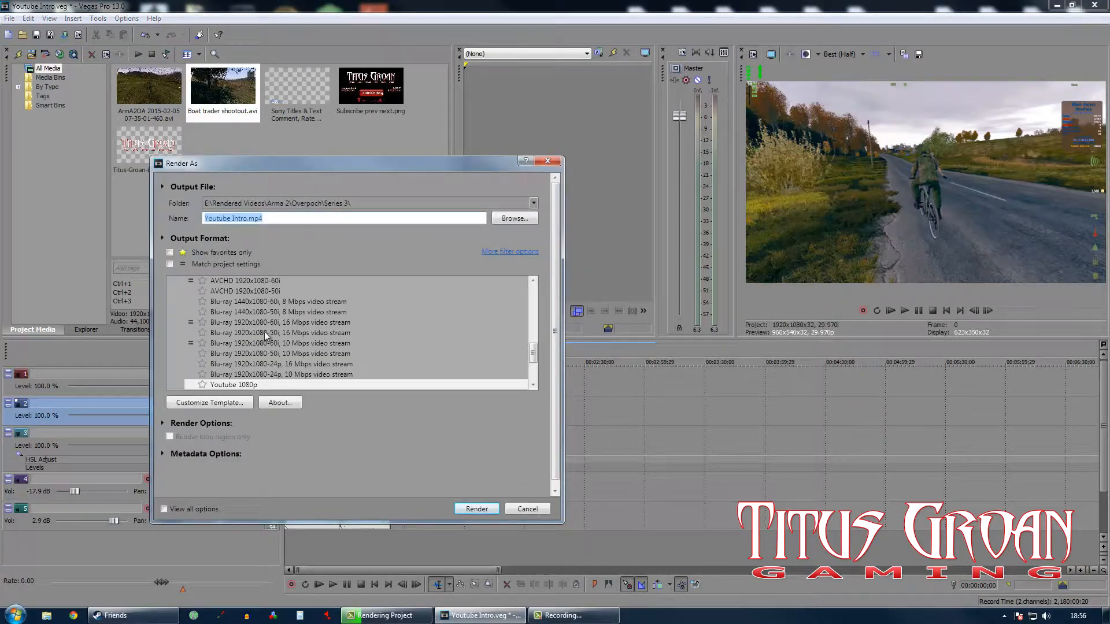
{"action": "left_click_drag", "start_coordinate": [533, 352], "coordinate": [533, 292]}
{"action": "scroll", "coordinate": [323, 282], "scroll_direction": "down", "scroll_amount": 1}
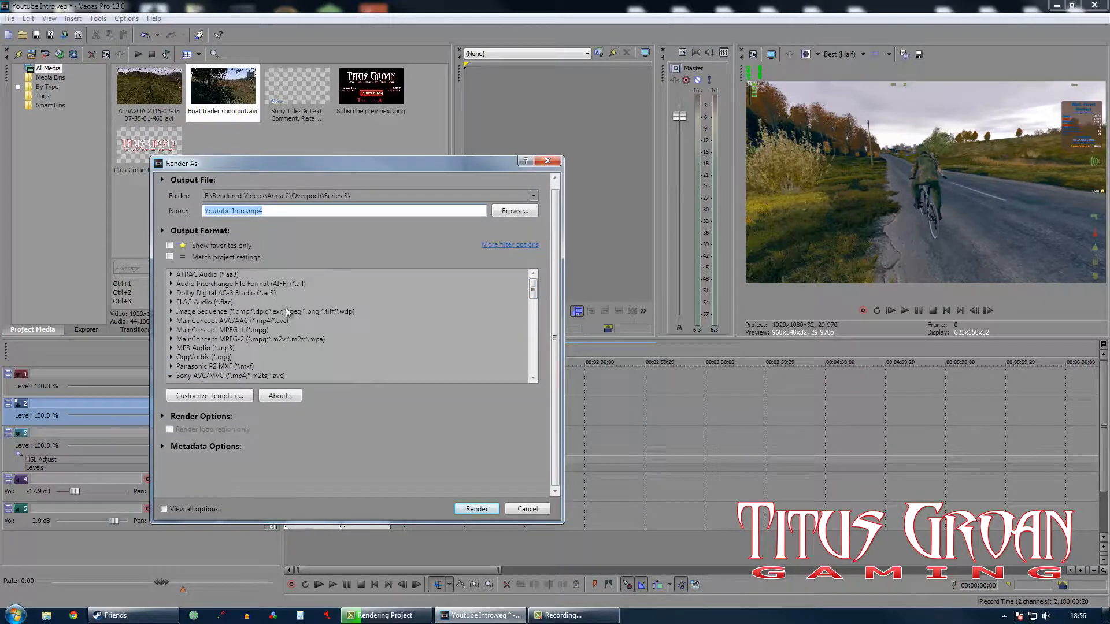
{"action": "left_click", "coordinate": [299, 376]}
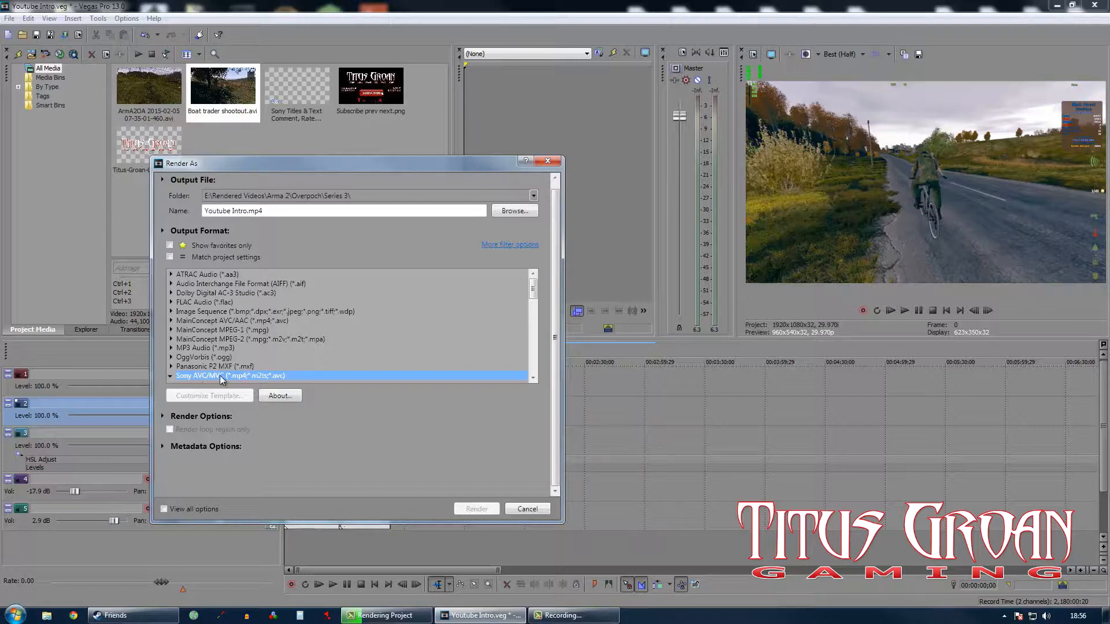
{"action": "scroll", "coordinate": [323, 339], "scroll_direction": "down", "scroll_amount": 6}
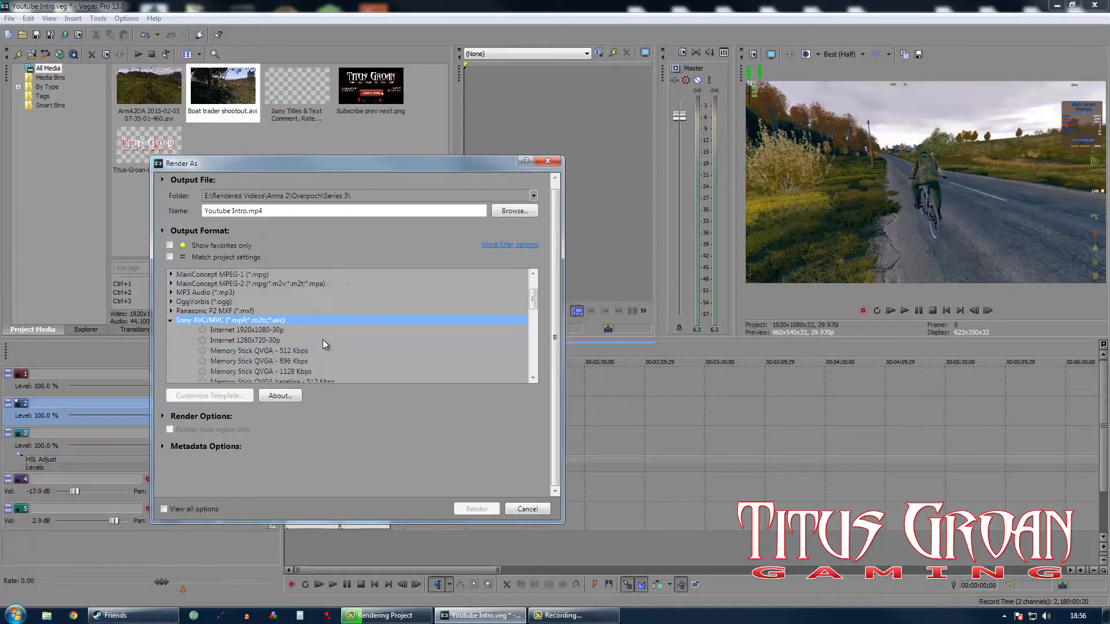
{"action": "scroll", "coordinate": [324, 342], "scroll_direction": "down", "scroll_amount": 2}
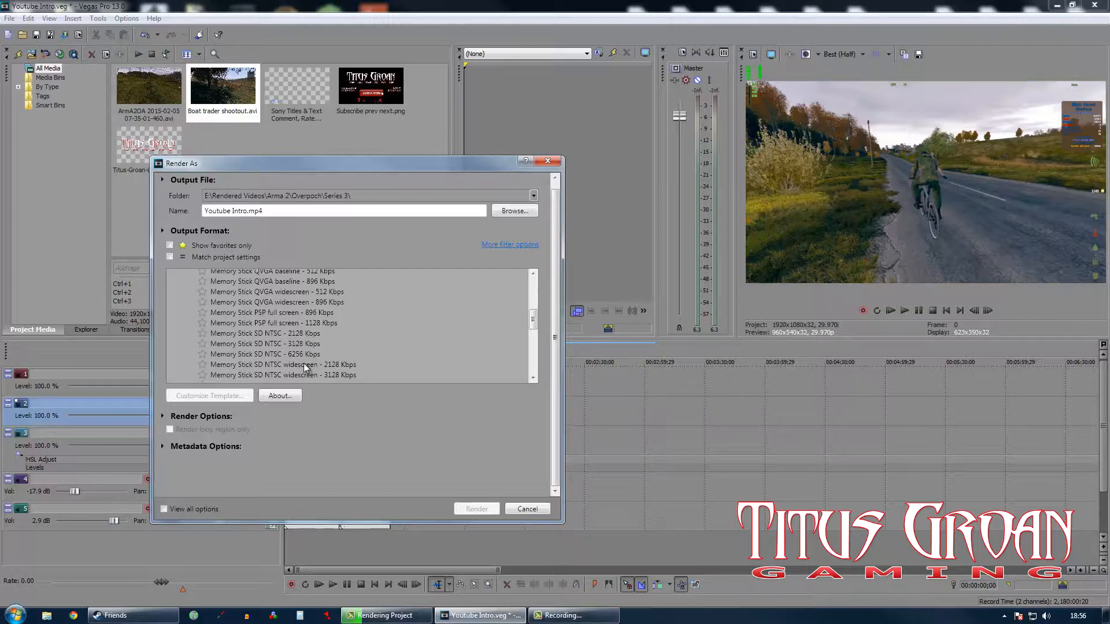
{"action": "left_click", "coordinate": [282, 354]}
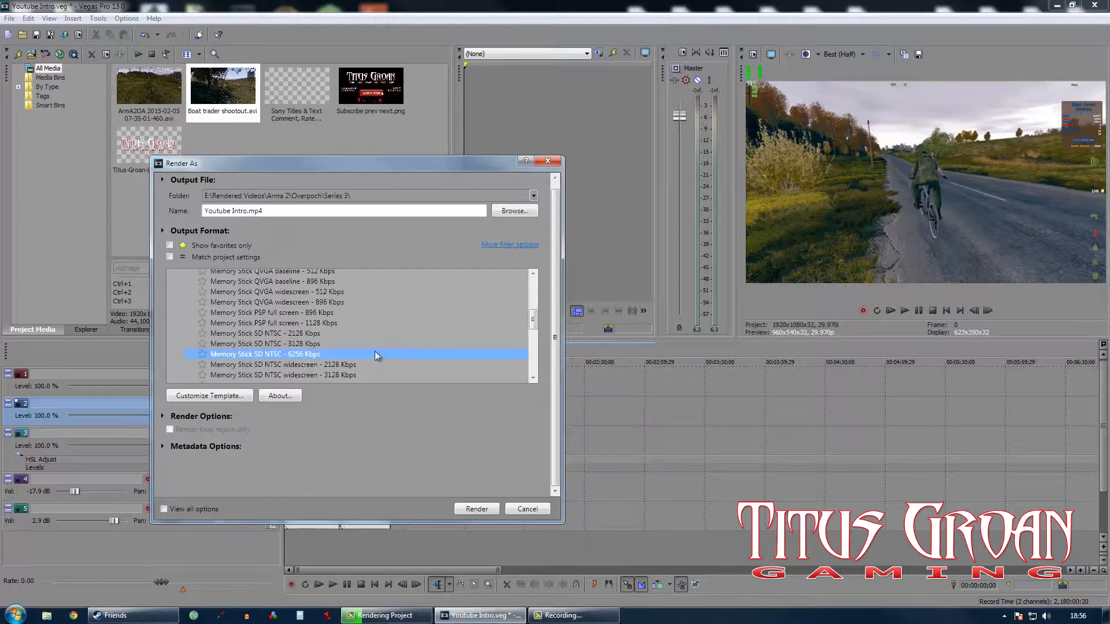
{"action": "scroll", "coordinate": [377, 348], "scroll_direction": "down", "scroll_amount": 3}
{"action": "scroll", "coordinate": [377, 352], "scroll_direction": "down", "scroll_amount": 3}
{"action": "scroll", "coordinate": [376, 346], "scroll_direction": "up", "scroll_amount": 5}
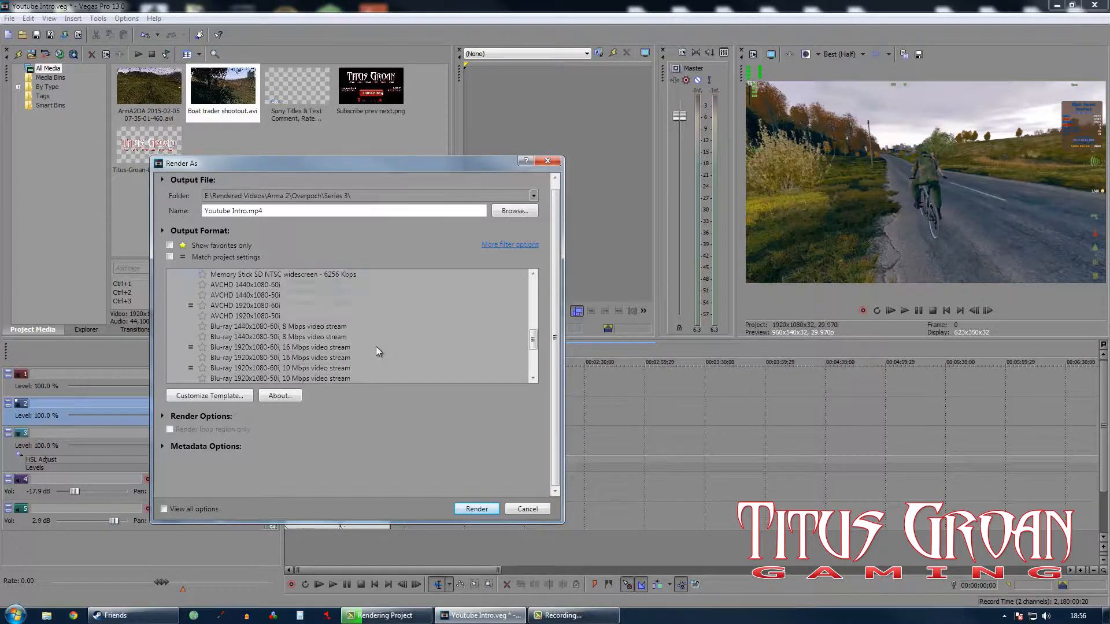
Customize the selected template with AVC video format, High definition (1920x1080) frame size and High profile.
{"action": "left_click", "coordinate": [212, 398]}
{"action": "left_click", "coordinate": [414, 276]}
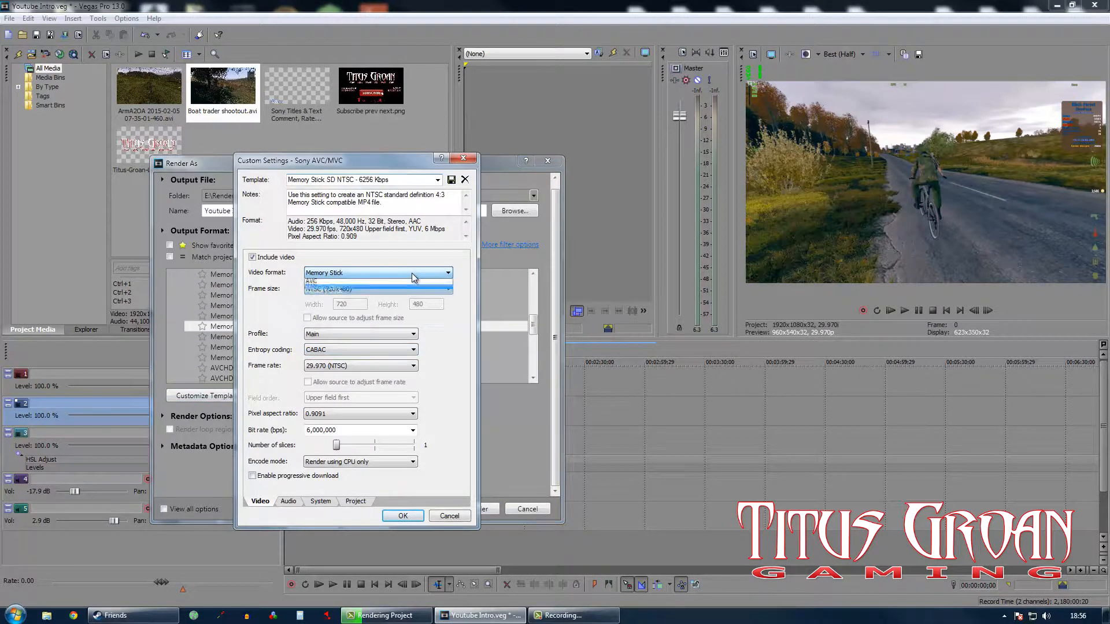
{"action": "left_click", "coordinate": [409, 283]}
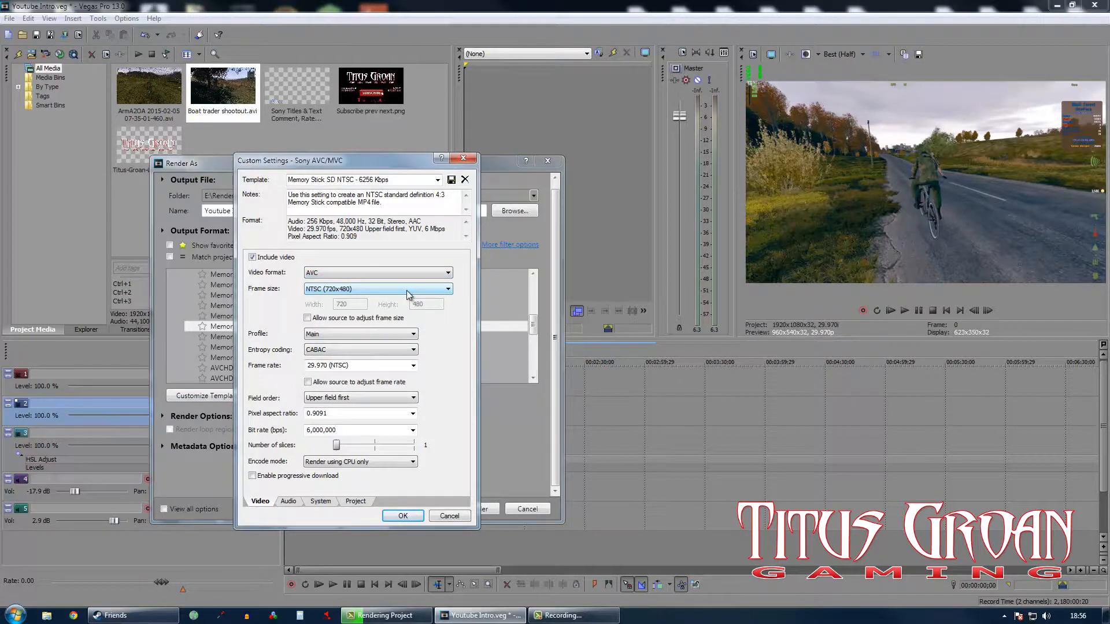
{"action": "left_click", "coordinate": [409, 289]}
{"action": "left_click", "coordinate": [405, 362]}
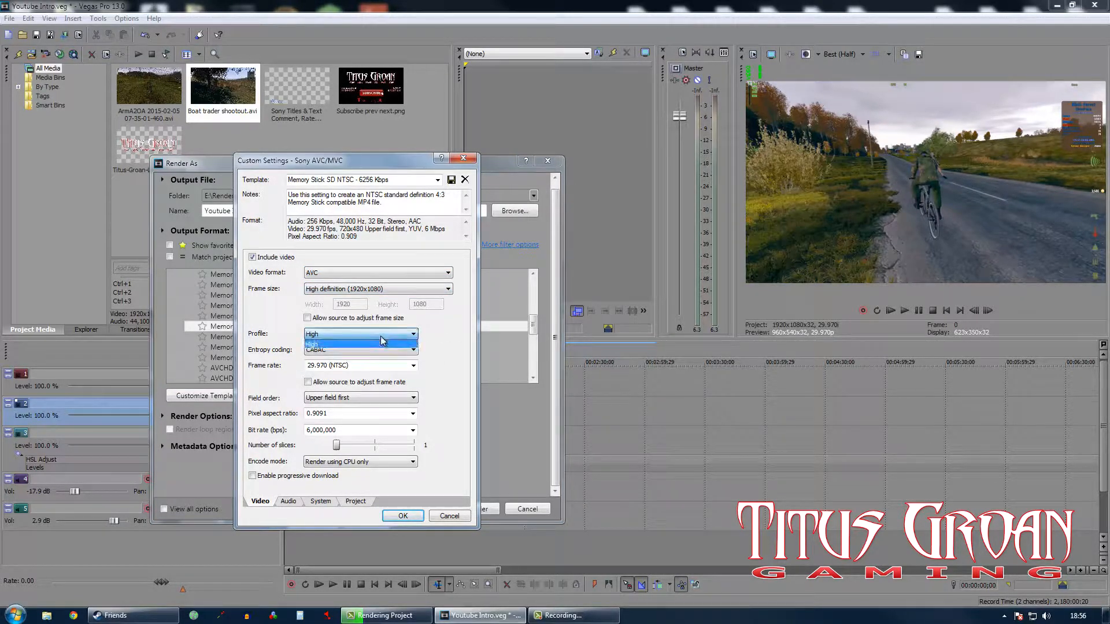
{"action": "left_click", "coordinate": [375, 353]}
{"action": "left_click", "coordinate": [364, 360]}
Set the template's field order to None (progressive scan), pixel aspect ratio to 1.0000 and bit rate to 15,000,000 bps.
{"action": "left_click", "coordinate": [329, 400]}
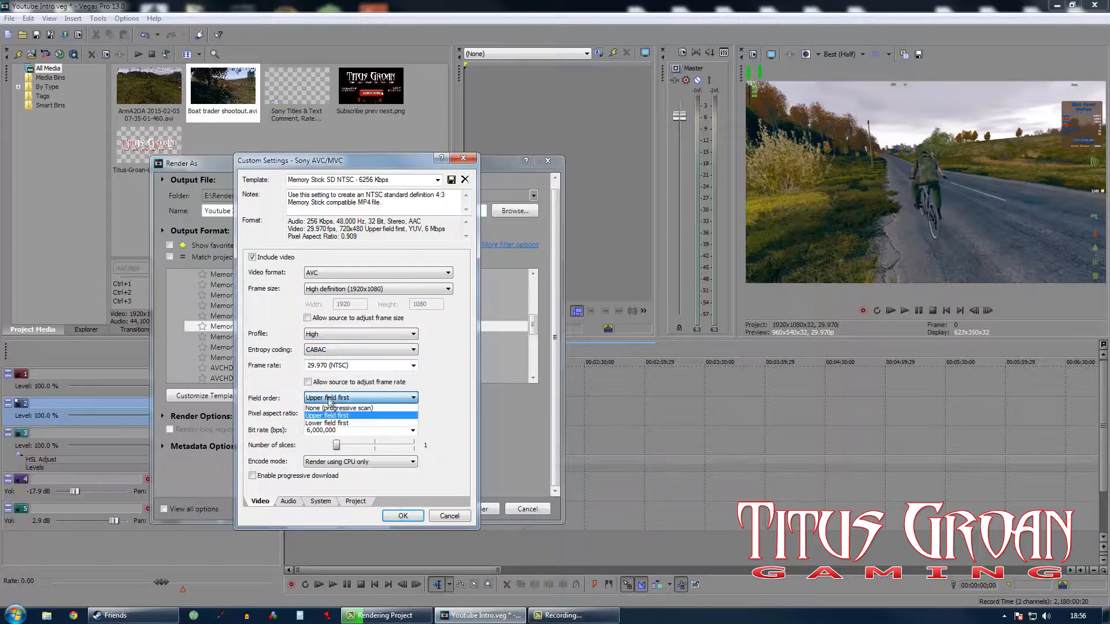
{"action": "left_click", "coordinate": [328, 405]}
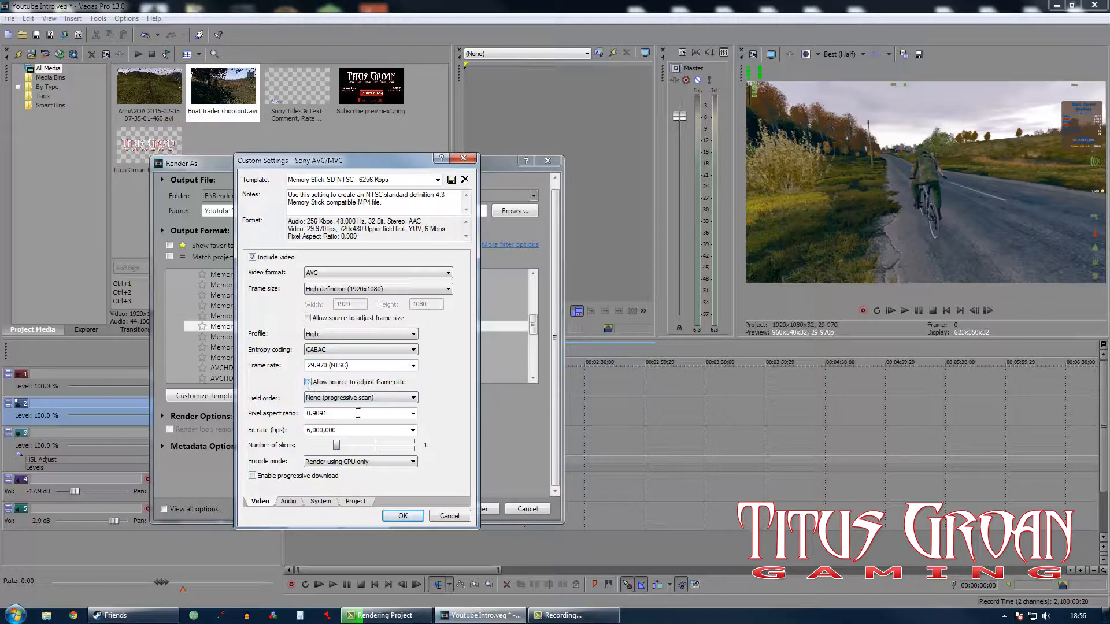
{"action": "left_click", "coordinate": [412, 415]}
{"action": "left_click", "coordinate": [408, 424]}
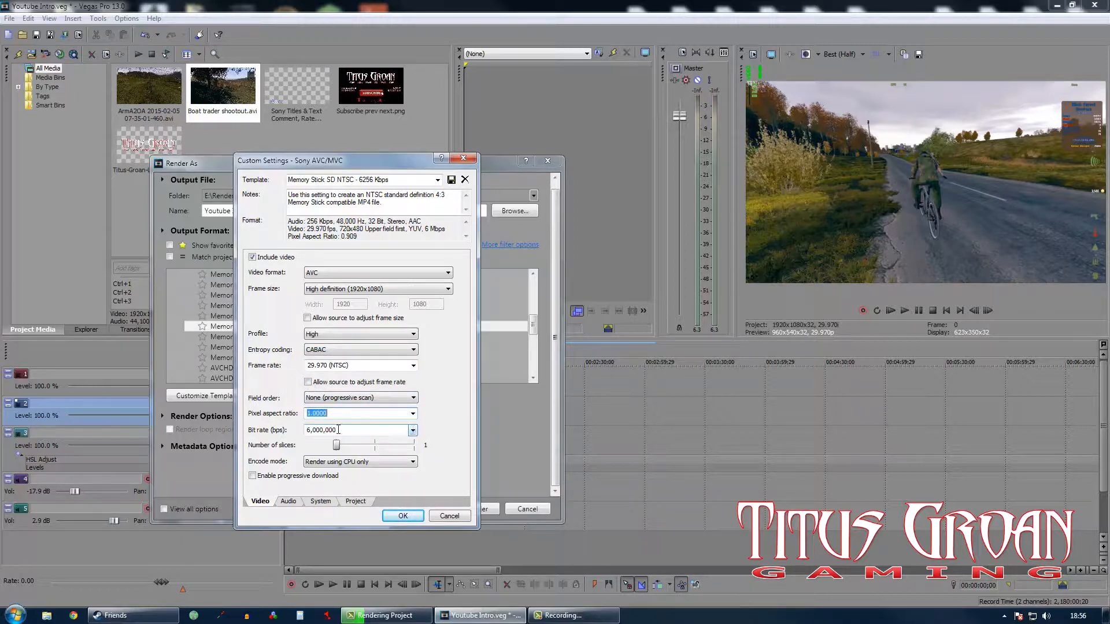
{"action": "left_click", "coordinate": [413, 430]}
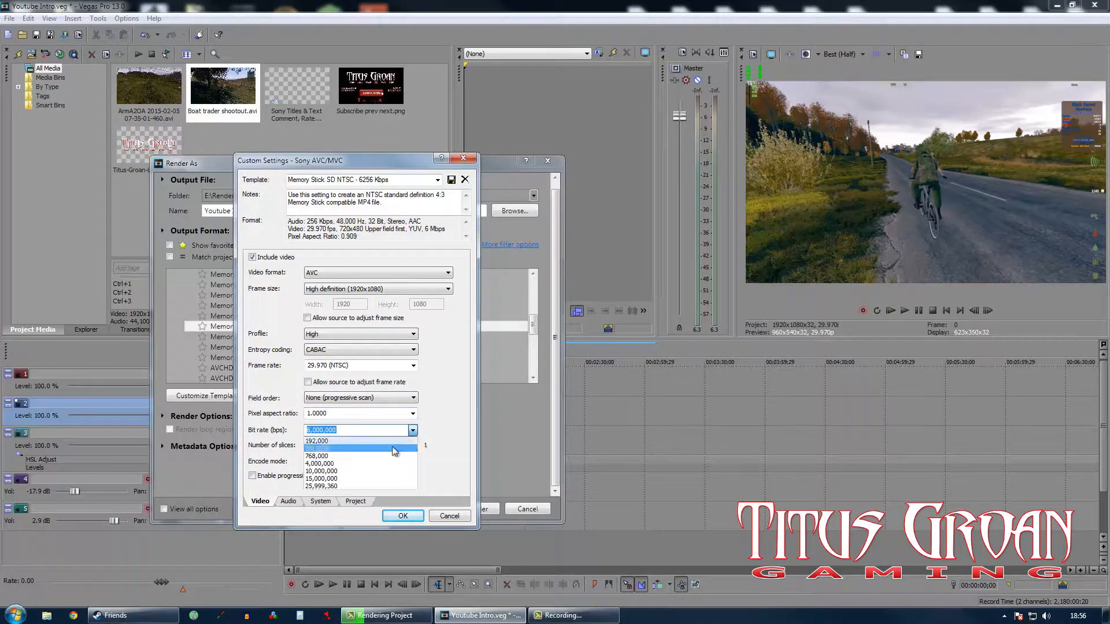
{"action": "left_click", "coordinate": [383, 479]}
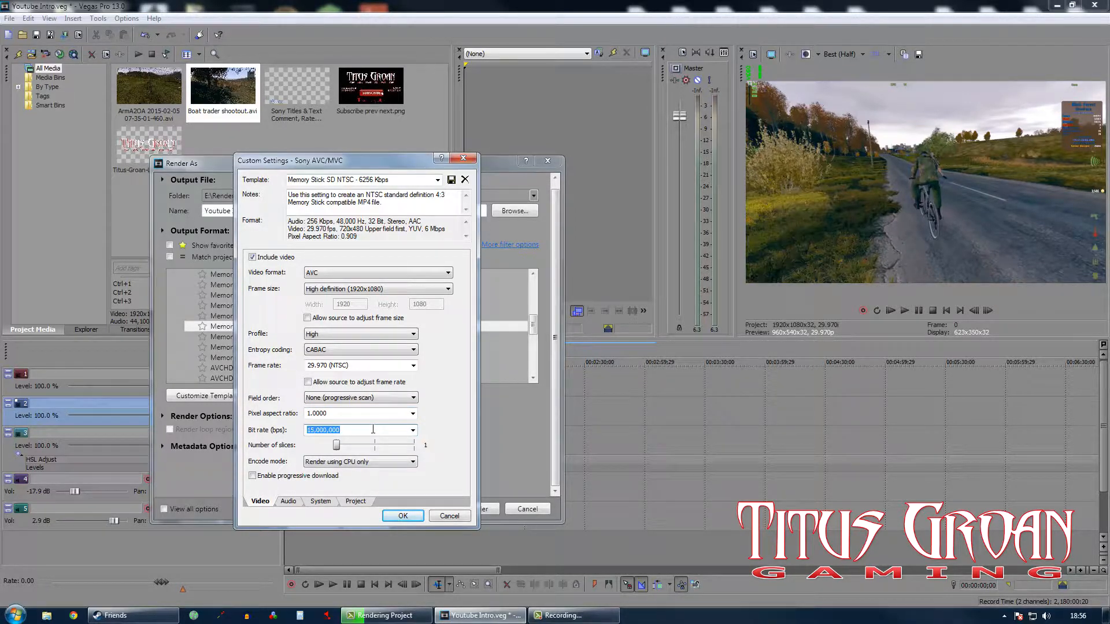
{"action": "left_click", "coordinate": [373, 430]}
Set the template's encode mode to Automatic (recommended) and open its system settings.
{"action": "left_click", "coordinate": [370, 462]}
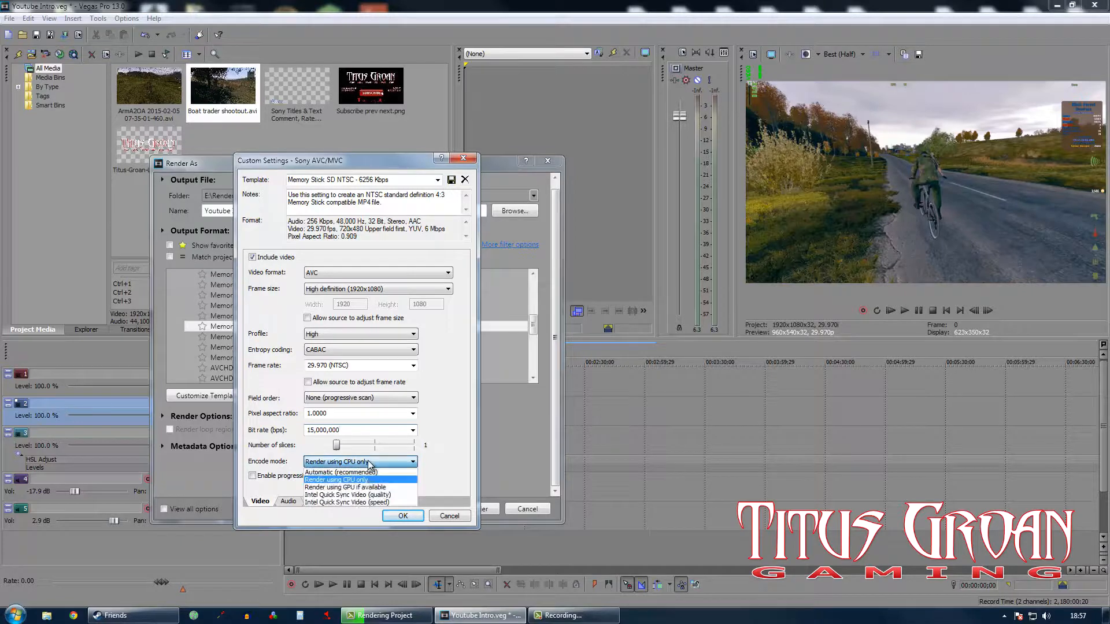
{"action": "left_click", "coordinate": [368, 466]}
{"action": "left_click", "coordinate": [367, 465]}
{"action": "left_click", "coordinate": [364, 473]}
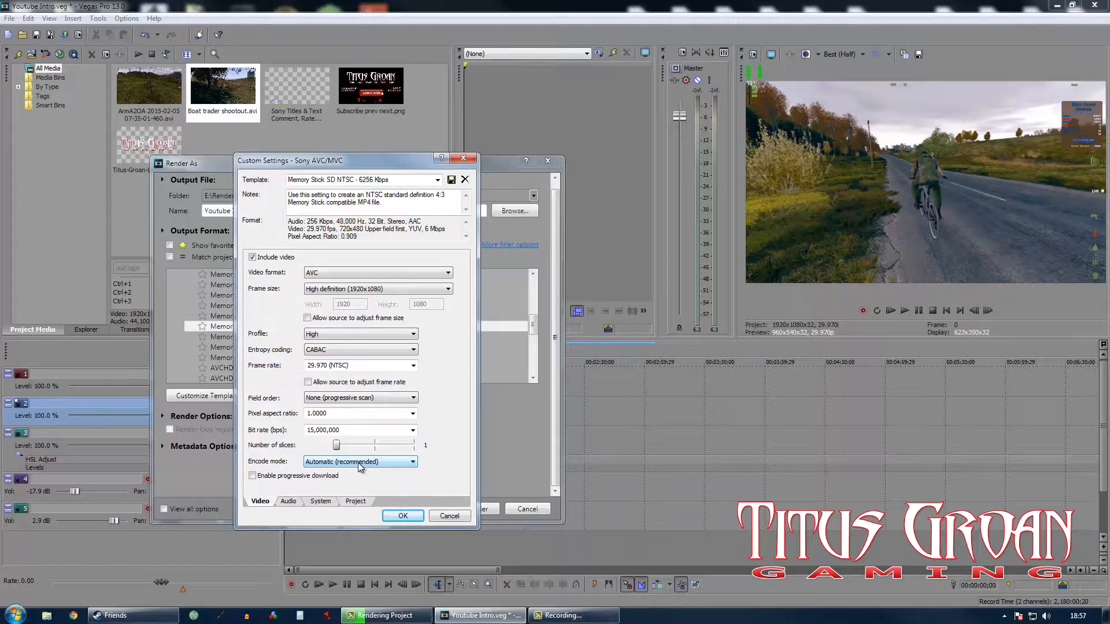
{"action": "left_click", "coordinate": [360, 463]}
{"action": "left_click", "coordinate": [361, 463]}
{"action": "left_click", "coordinate": [321, 501]}
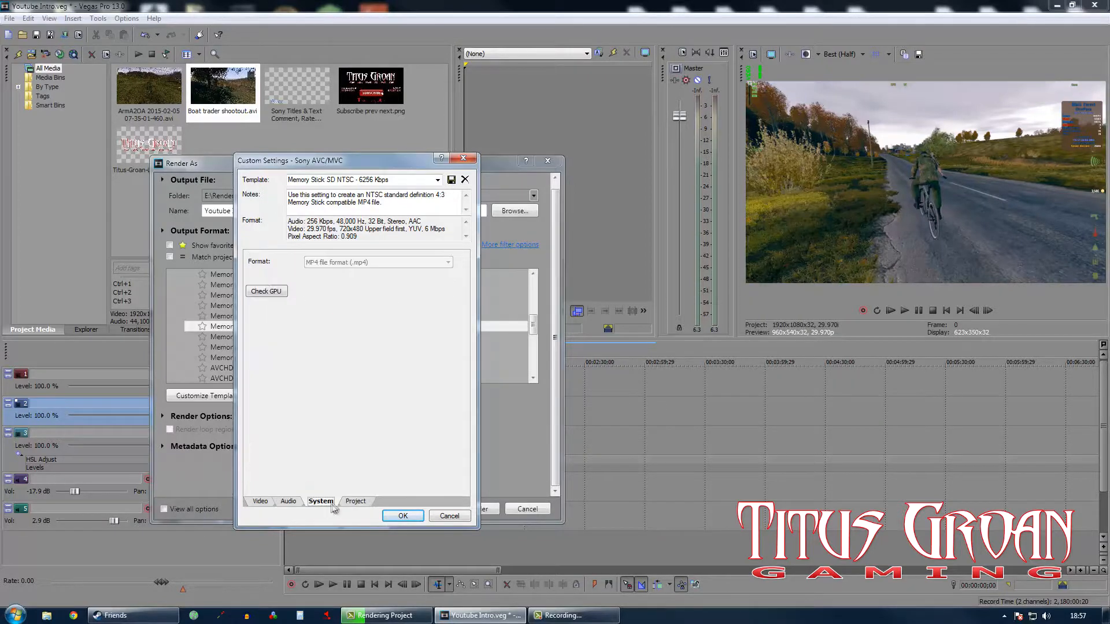
Check the GPU availability for the render template and return to its video settings.
{"action": "left_click", "coordinate": [266, 291]}
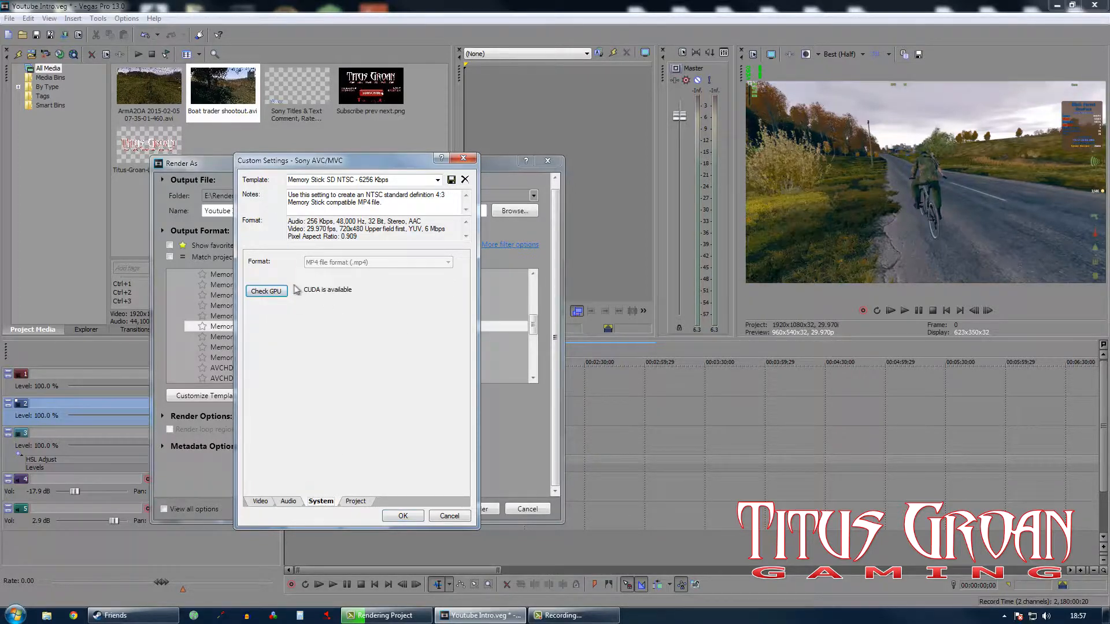
{"action": "left_click", "coordinate": [260, 502]}
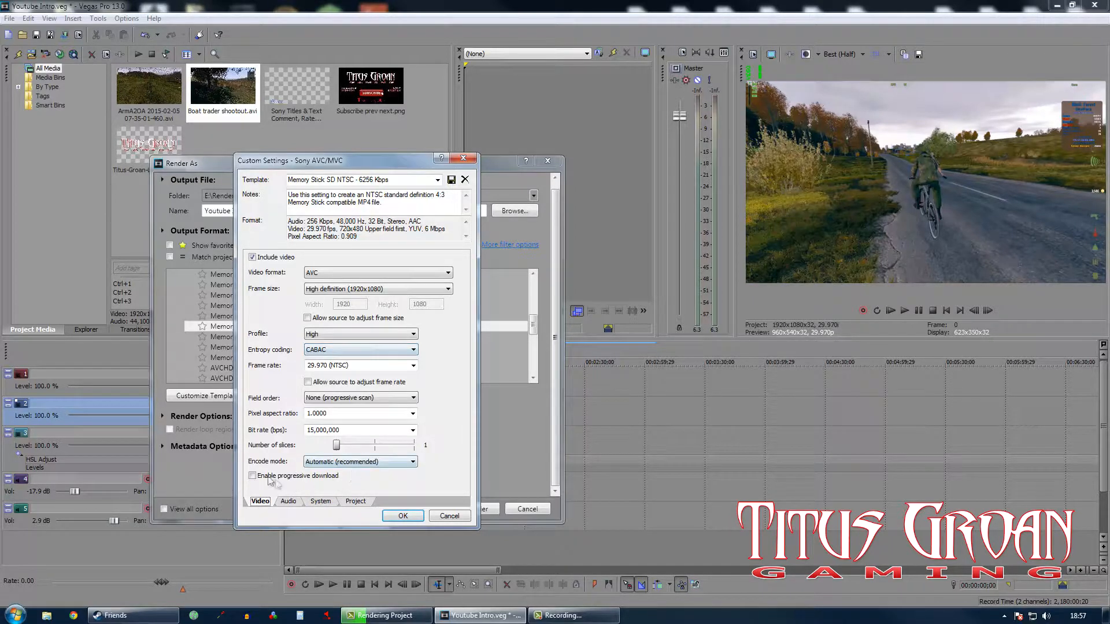
Set the template's audio sample rate to 44,100 Hz and its audio bit rate to 128,000 bps.
{"action": "left_click", "coordinate": [291, 501]}
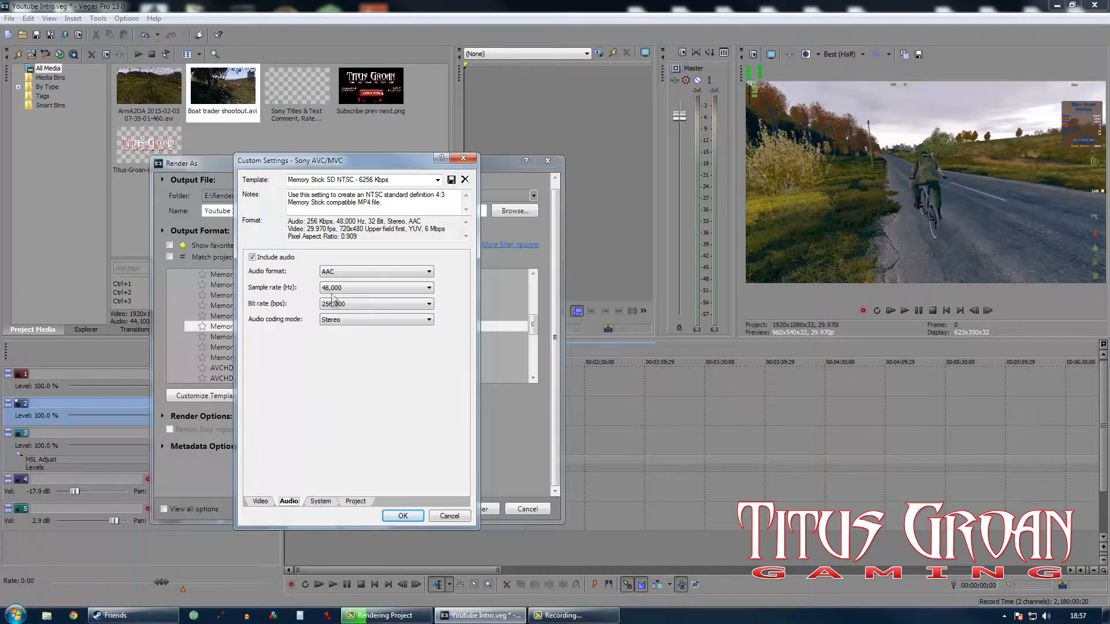
{"action": "left_click", "coordinate": [392, 288]}
{"action": "left_click", "coordinate": [383, 305]}
{"action": "left_click", "coordinate": [382, 306]}
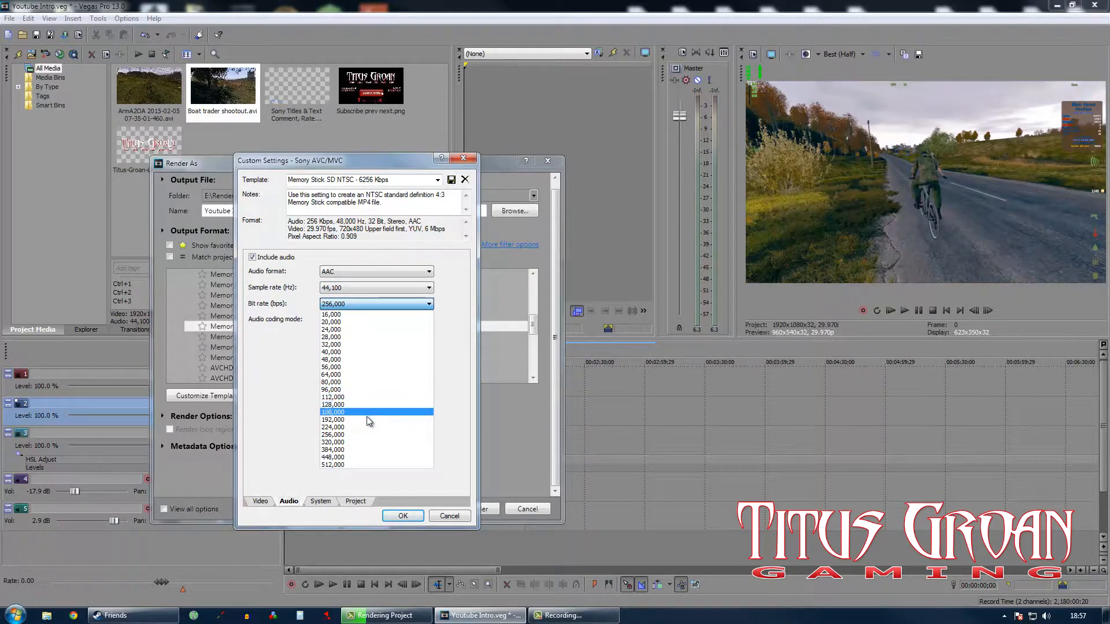
{"action": "left_click", "coordinate": [366, 418]}
{"action": "left_click", "coordinate": [383, 306]}
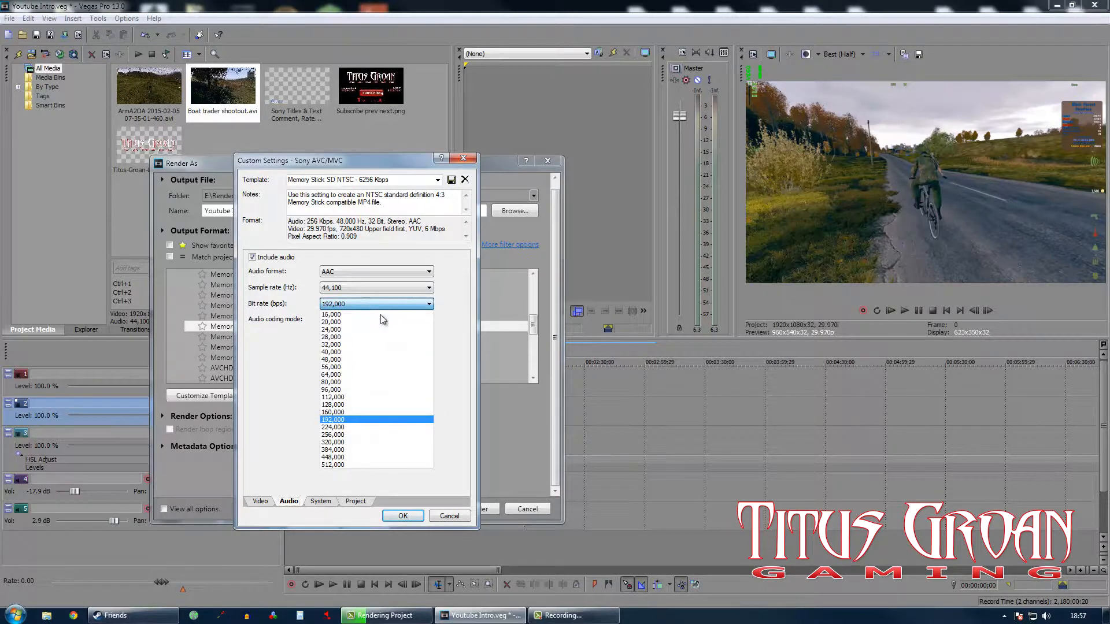
{"action": "left_click", "coordinate": [370, 405]}
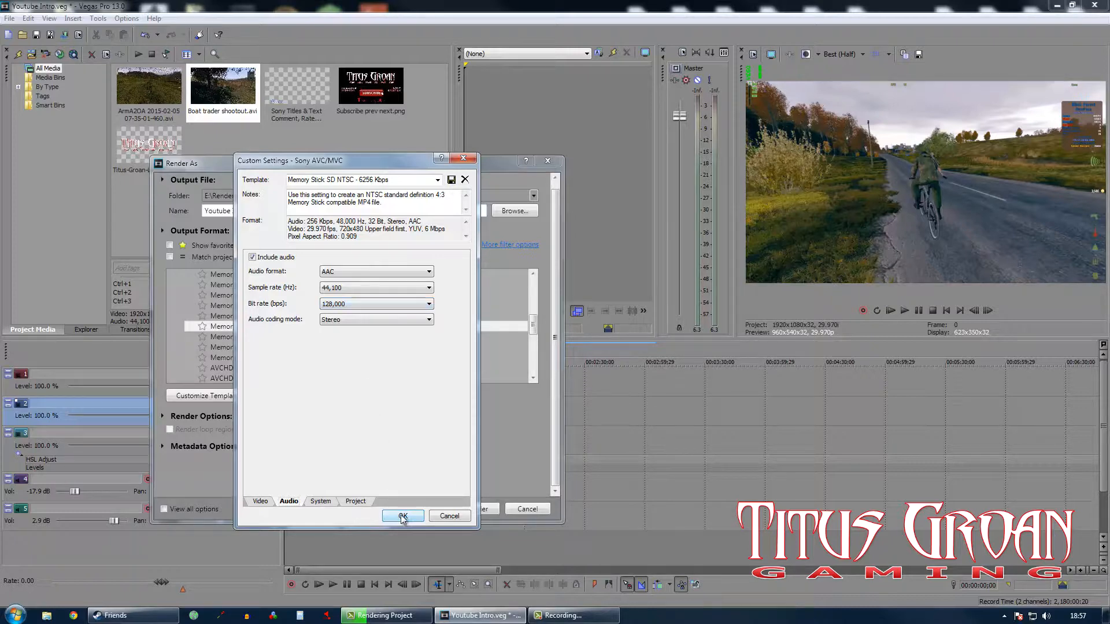
Change the template's audio bit rate to 160,000 bps and accept the custom settings.
{"action": "left_click", "coordinate": [389, 304]}
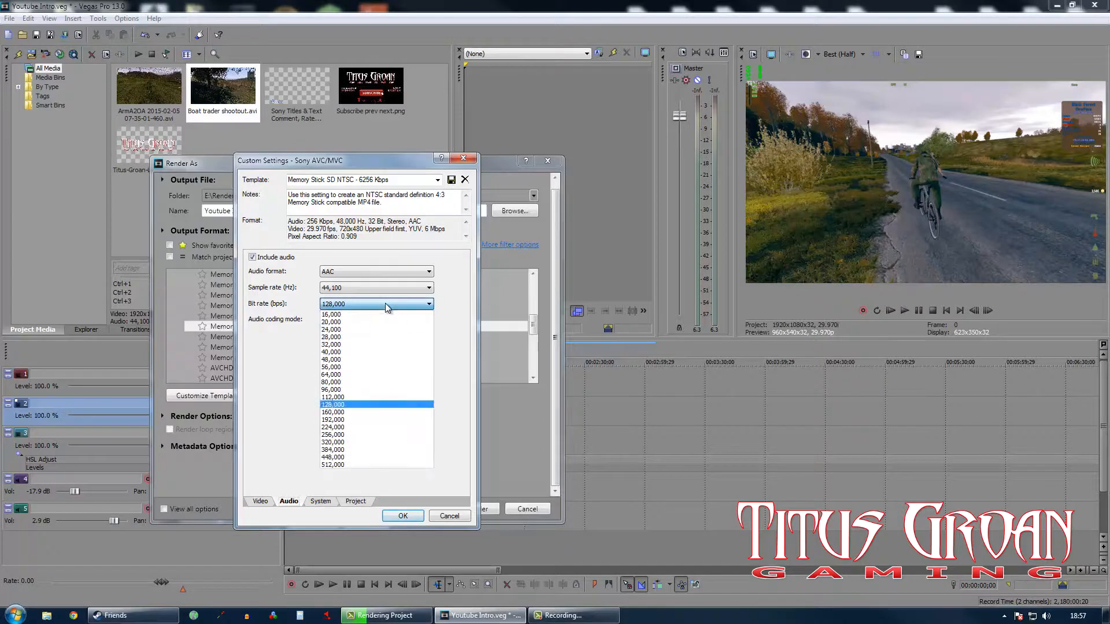
{"action": "left_click", "coordinate": [356, 405]}
{"action": "left_click", "coordinate": [397, 304]}
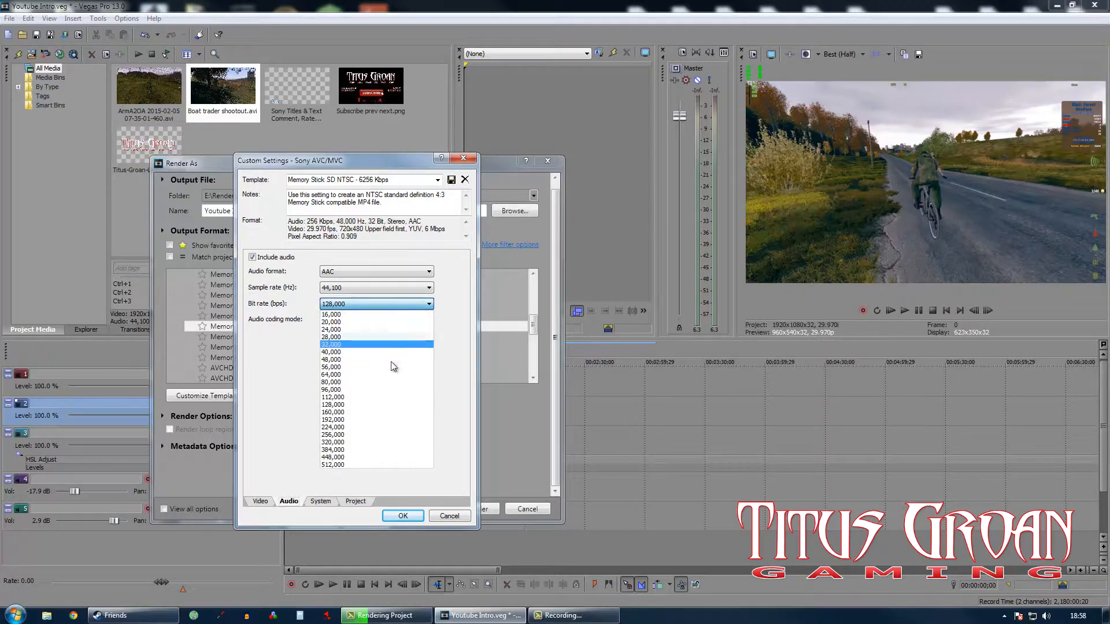
{"action": "left_click", "coordinate": [380, 413]}
{"action": "left_click", "coordinate": [403, 515]}
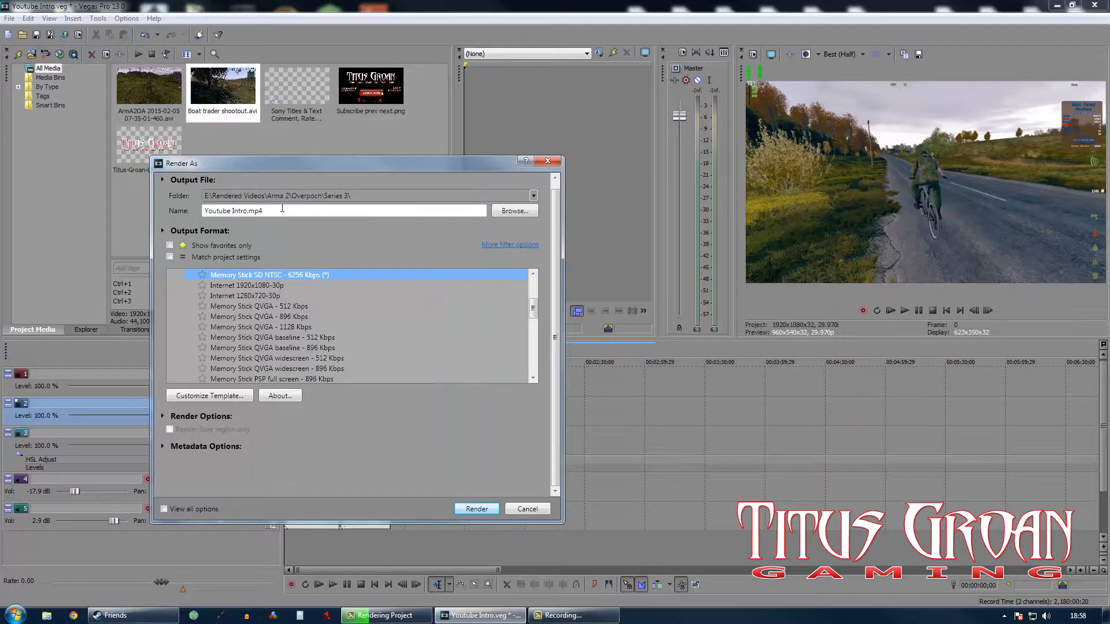
Name the output file "S01E01 DayZ Overpoch Riding and Running" and start rendering it with the Youtube 1080p template.
{"action": "left_click", "coordinate": [282, 209]}
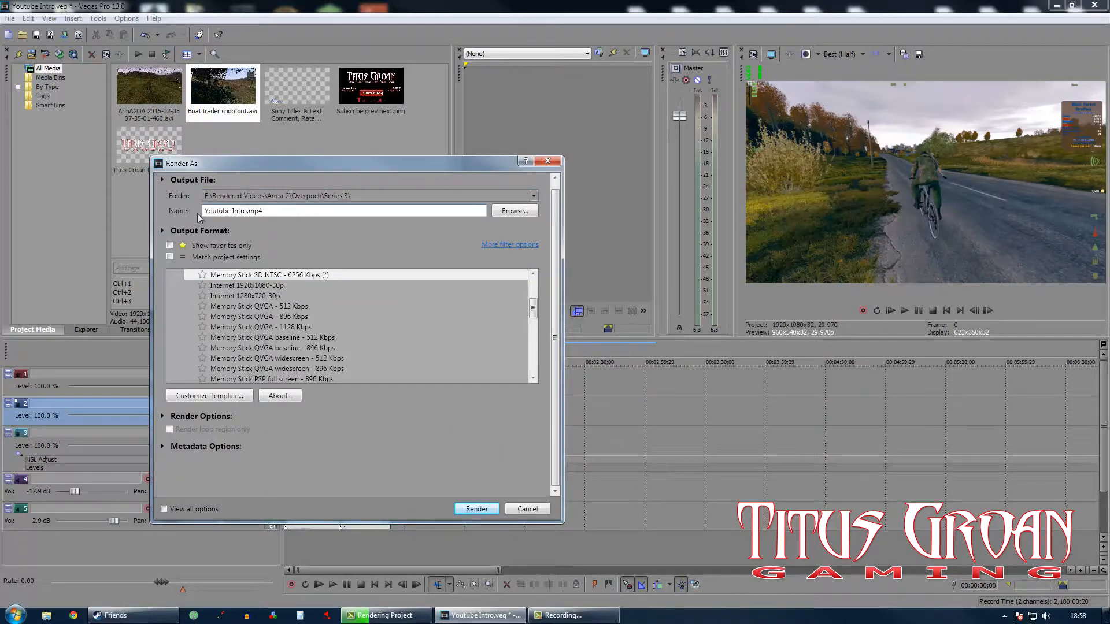
{"action": "left_click_drag", "start_coordinate": [197, 214], "coordinate": [144, 237]}
{"action": "type", "text": "S0"}
{"action": "type", "text": "1E01 DayZ Overpoch"}
{"action": "type", "text": "Riding and Running"}
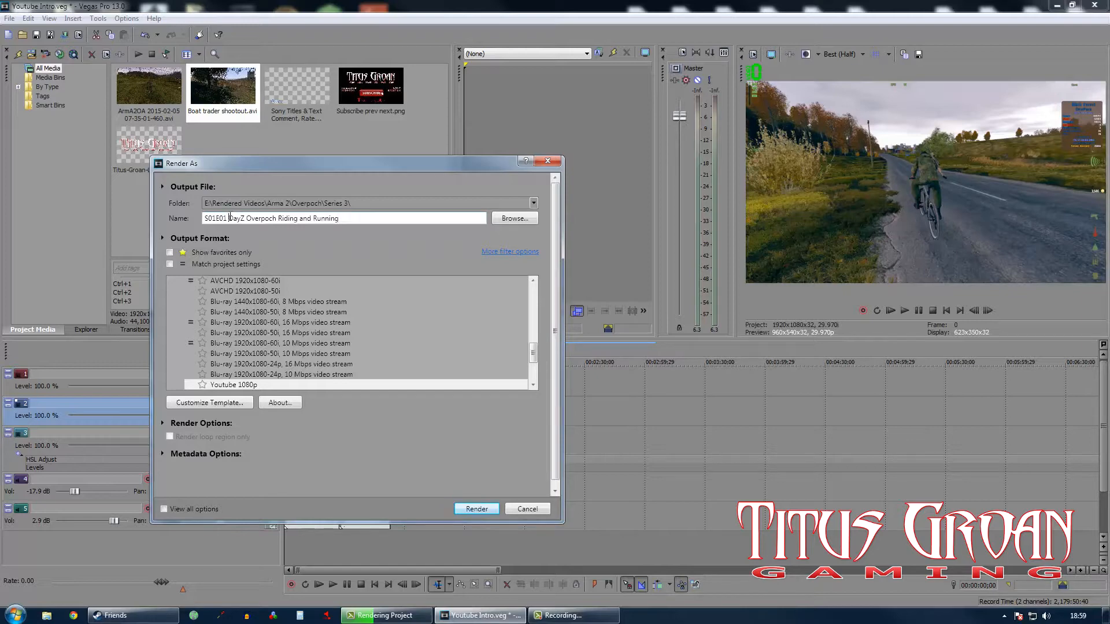
{"action": "type", "text": ".."}
{"action": "left_click", "coordinate": [489, 511]}
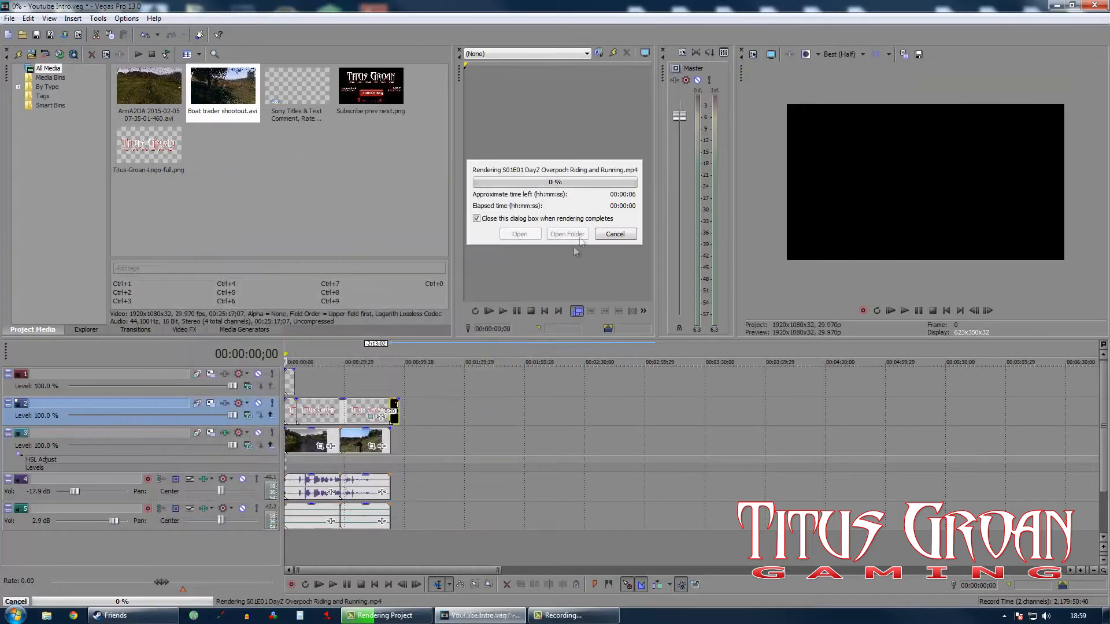